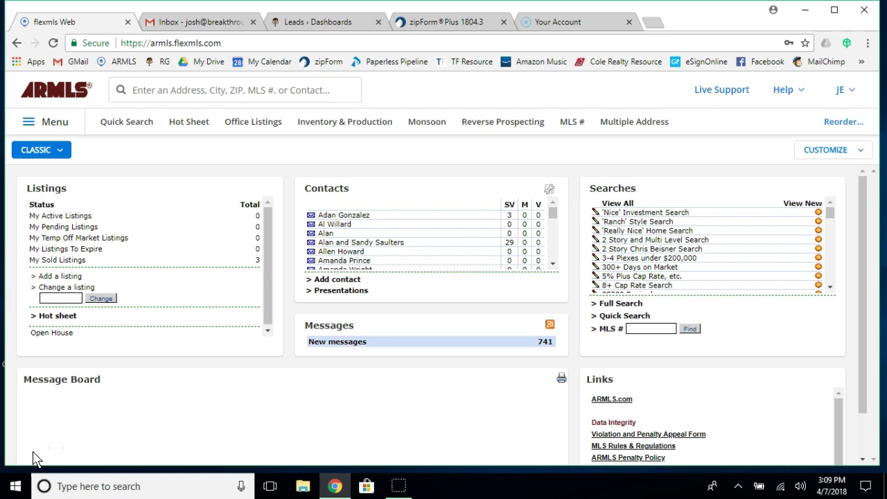
# Reload the dashboard and start a new 1 - Residential Quick Search showing 22,279 listings.
pyautogui.click(40, 99)
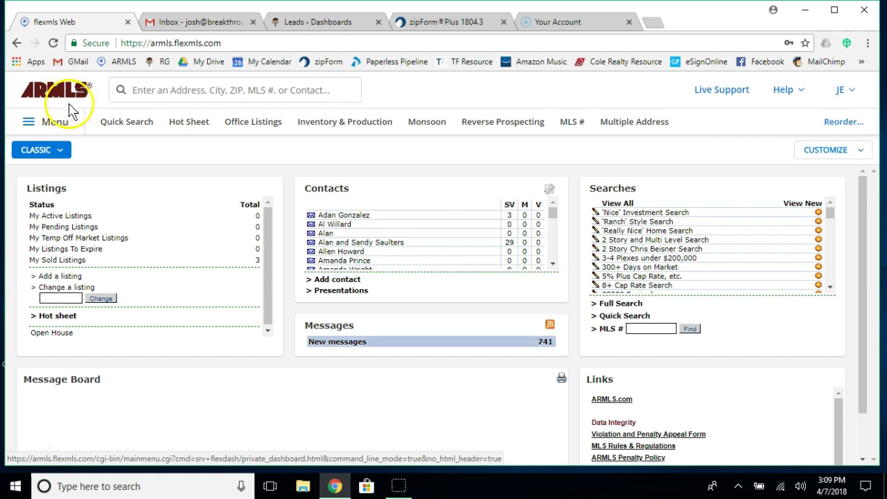
pyautogui.click(119, 128)
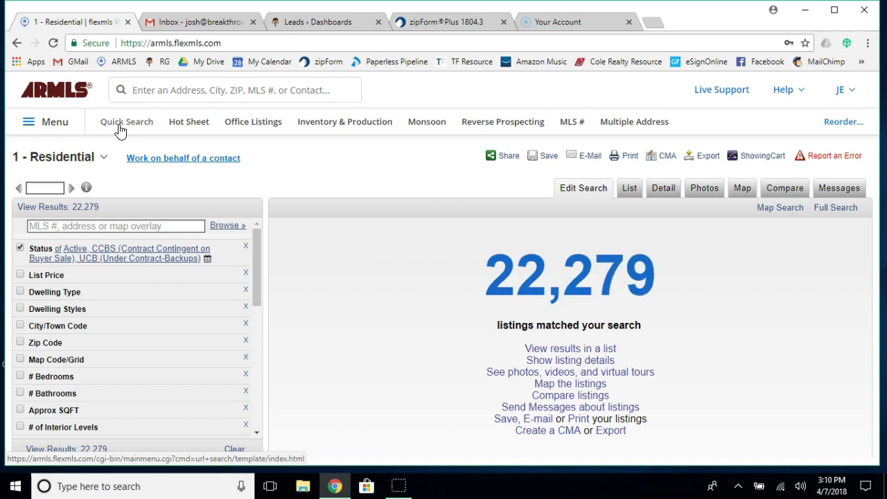
# Set Status to Active and Dwelling Type to Single Family - Detached.
pyautogui.click(75, 251)
pyautogui.click(48, 273)
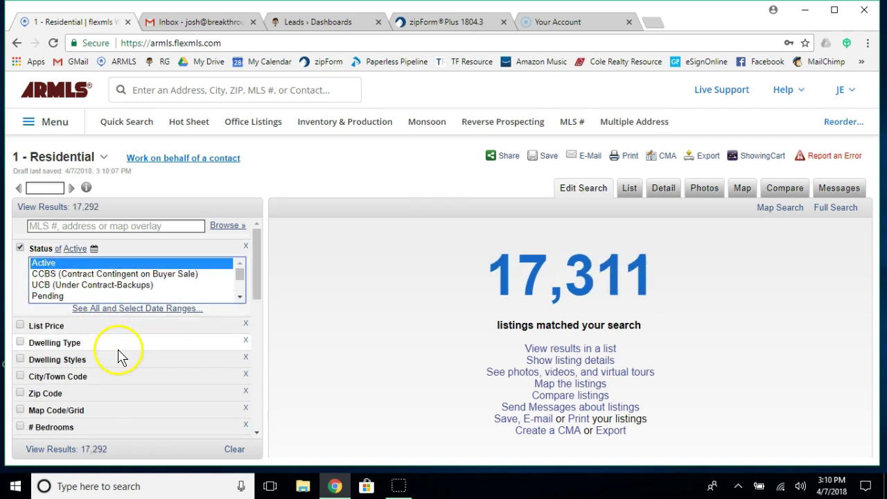
pyautogui.scroll(-1, 119, 357)
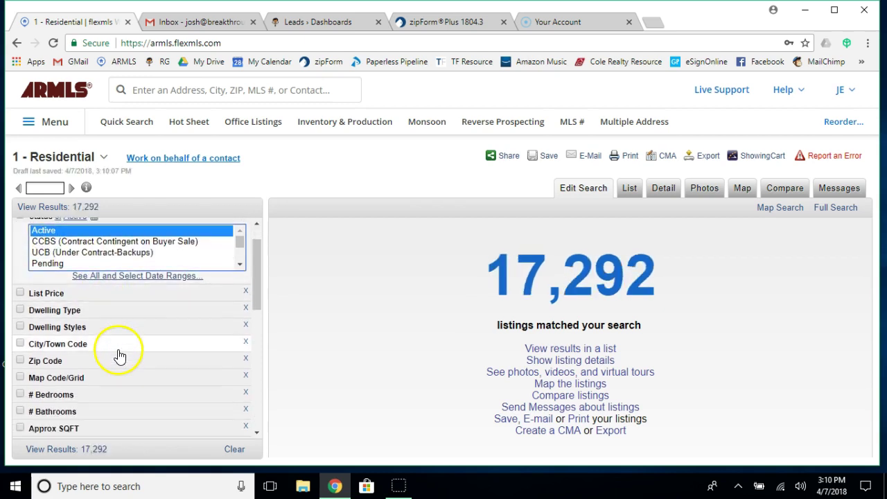
pyautogui.click(104, 307)
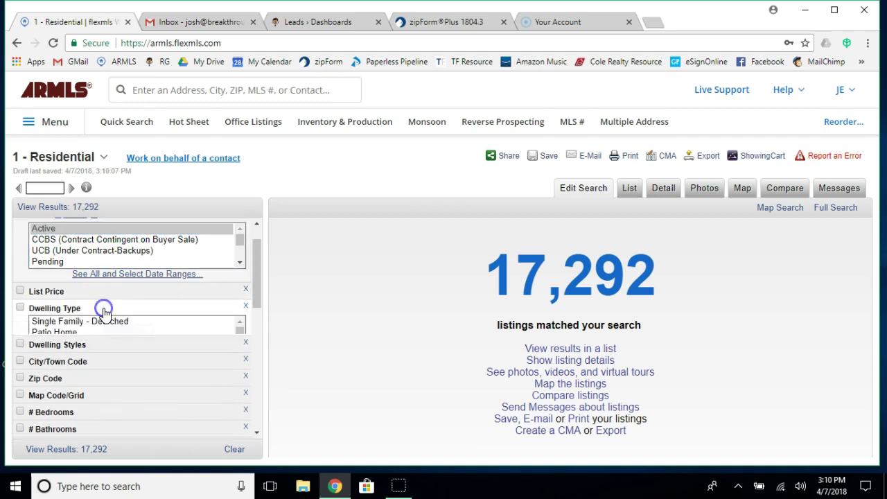
pyautogui.click(84, 329)
pyautogui.scroll(-4, 127, 406)
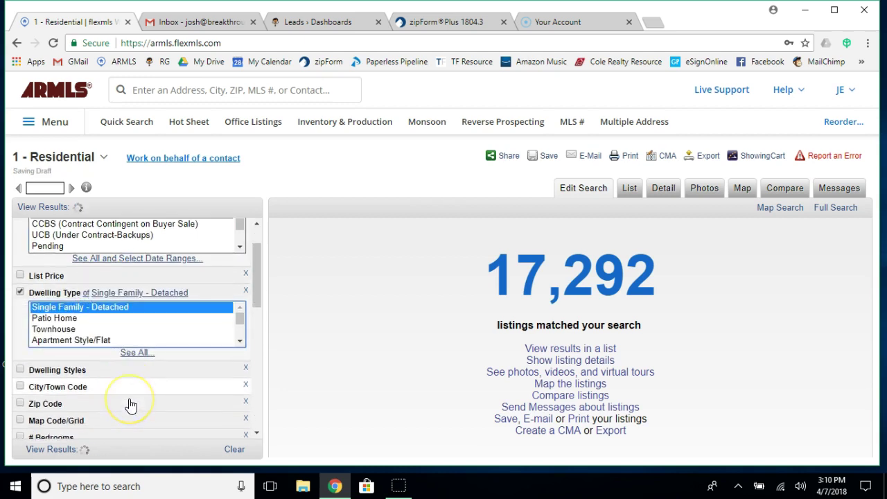
# Require at least 3 bedrooms and 2 bathrooms.
pyautogui.click(95, 361)
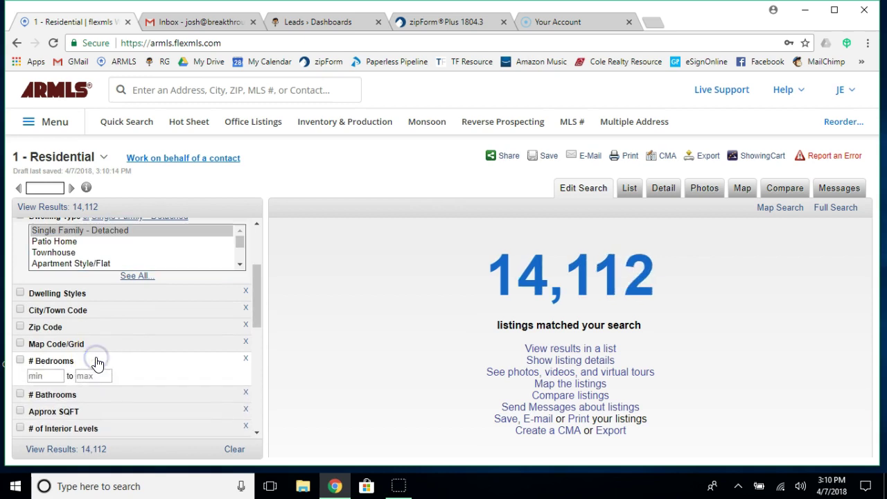
pyautogui.write('3')
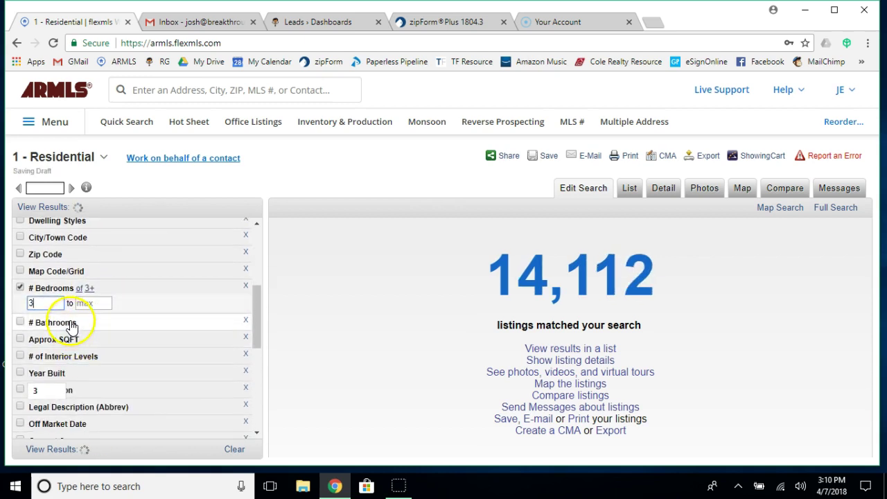
pyautogui.click(72, 324)
pyautogui.write('2')
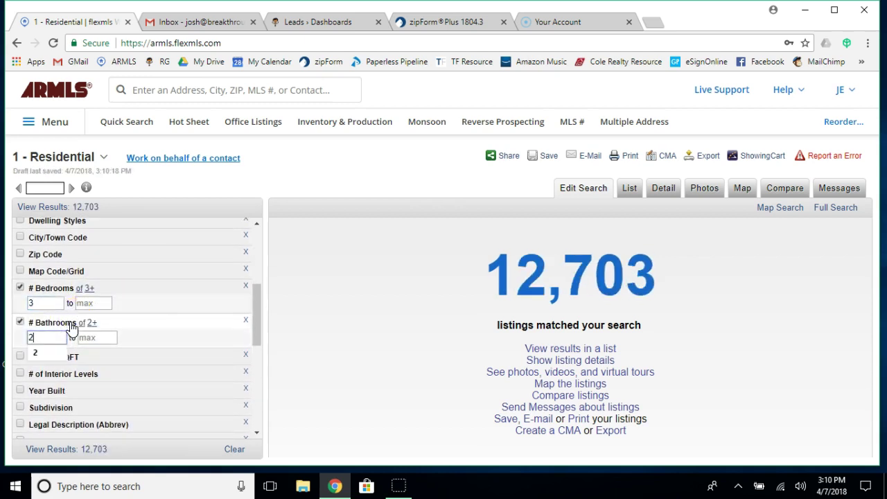
# Set Approx SQFT minimum to 2000 and Interior Levels maximum to 1.
pyautogui.click(74, 324)
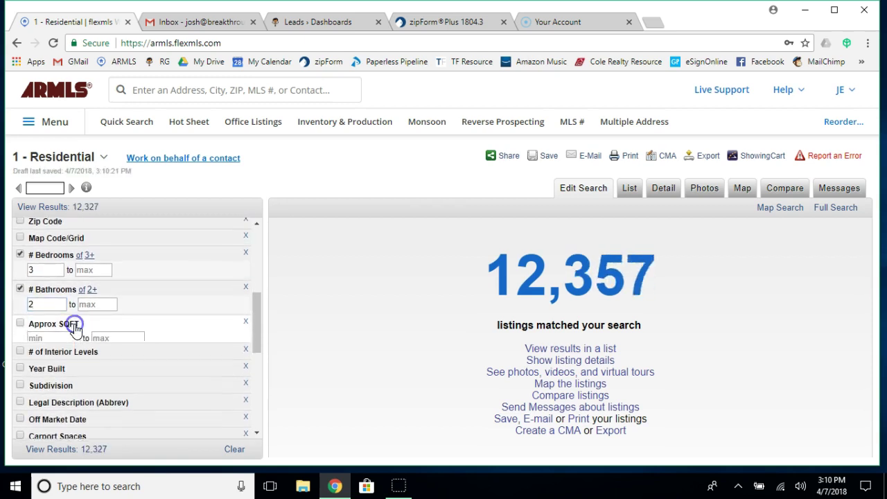
pyautogui.write('2000')
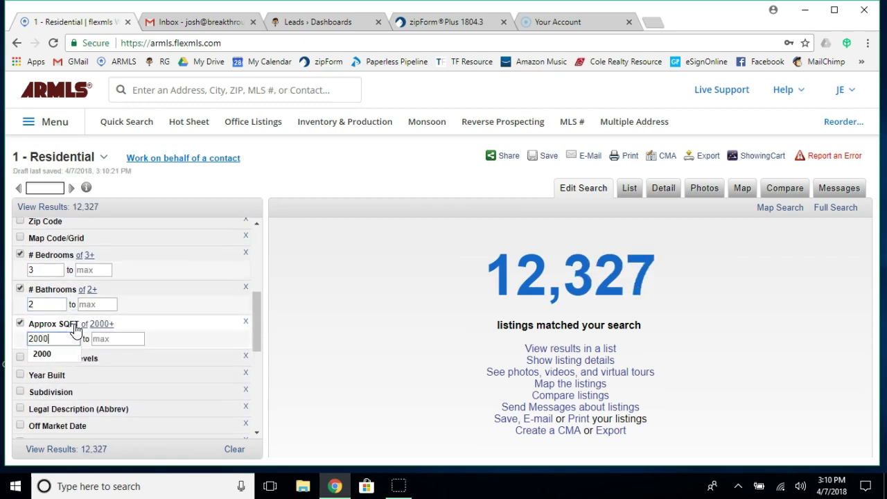
pyautogui.click(149, 334)
pyautogui.scroll(-1, 156, 336)
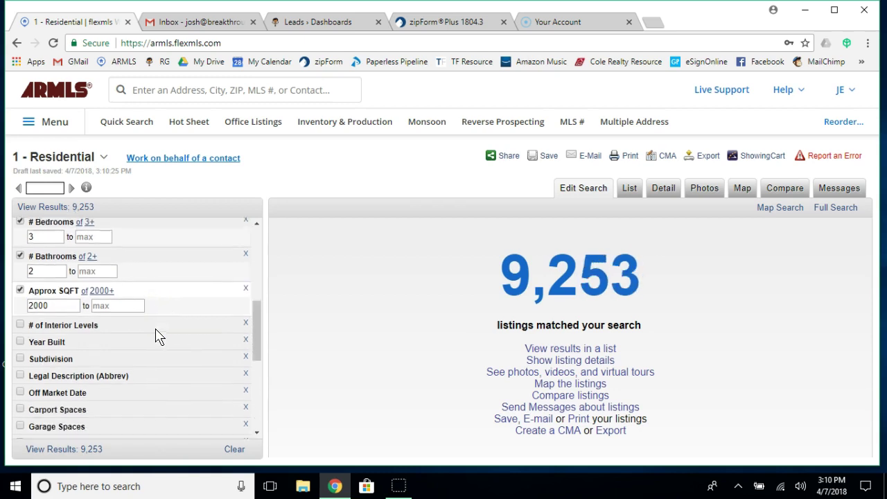
pyautogui.click(113, 308)
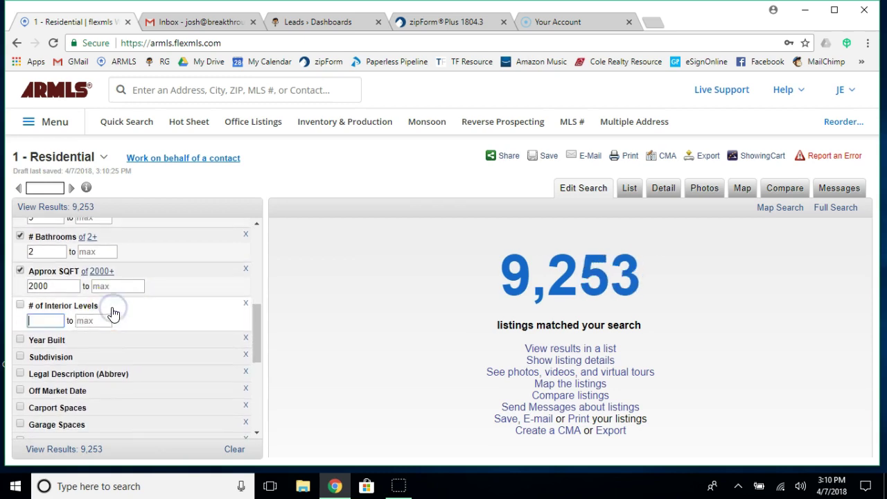
pyautogui.write('1')
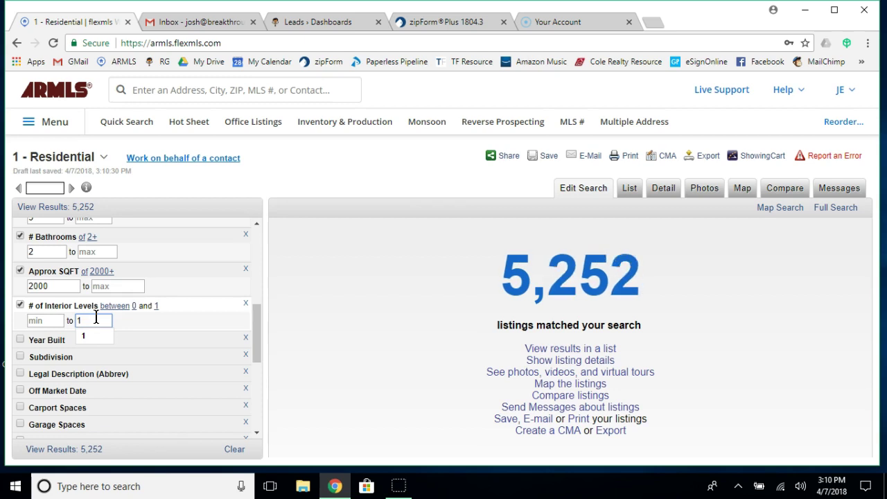
pyautogui.scroll(-2, 96, 319)
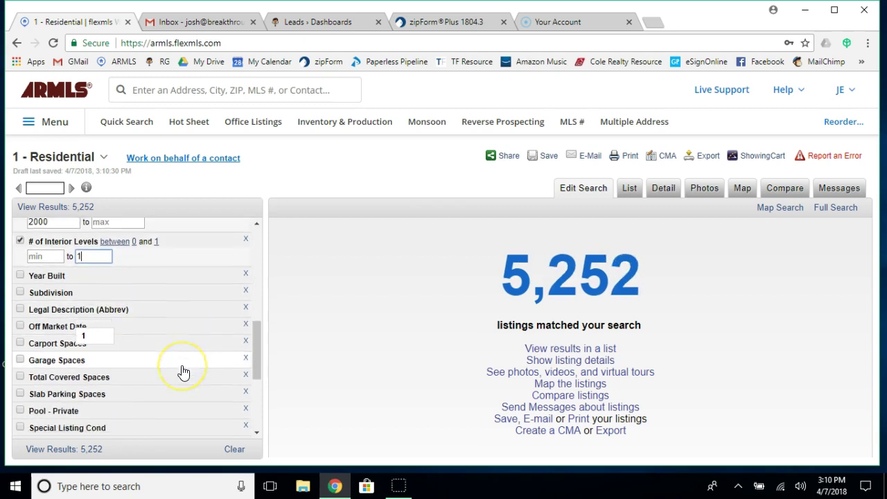
pyautogui.scroll(-2, 183, 372)
# Apply the 1-level maximum, then require fenced, lap or play private pools, excluding above-ground.
pyautogui.click(98, 342)
pyautogui.scroll(-1, 97, 340)
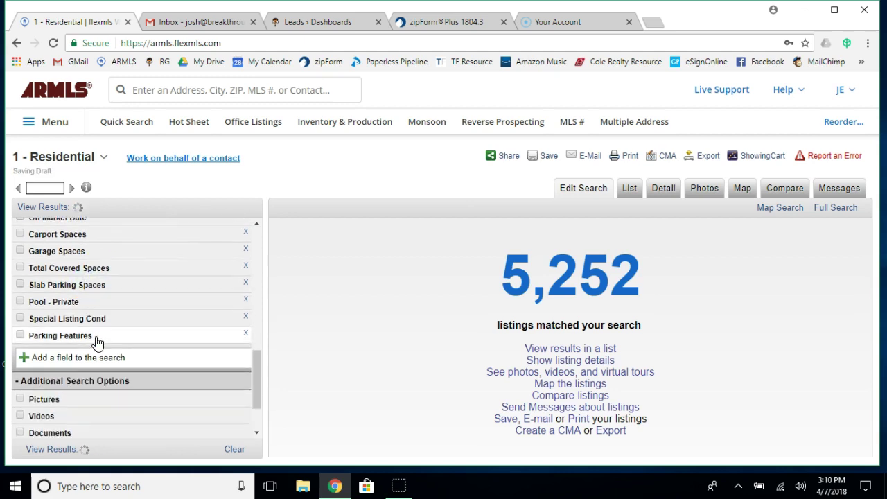
pyautogui.click(66, 301)
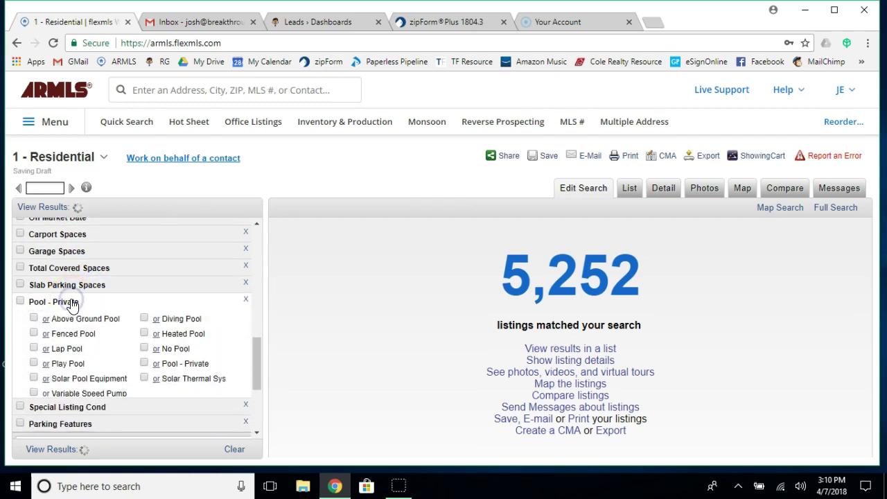
pyautogui.click(46, 320)
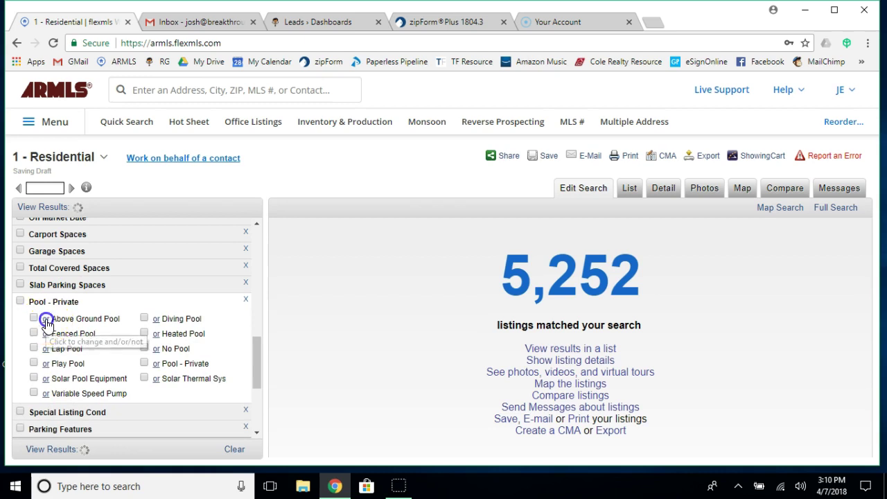
pyautogui.click(34, 333)
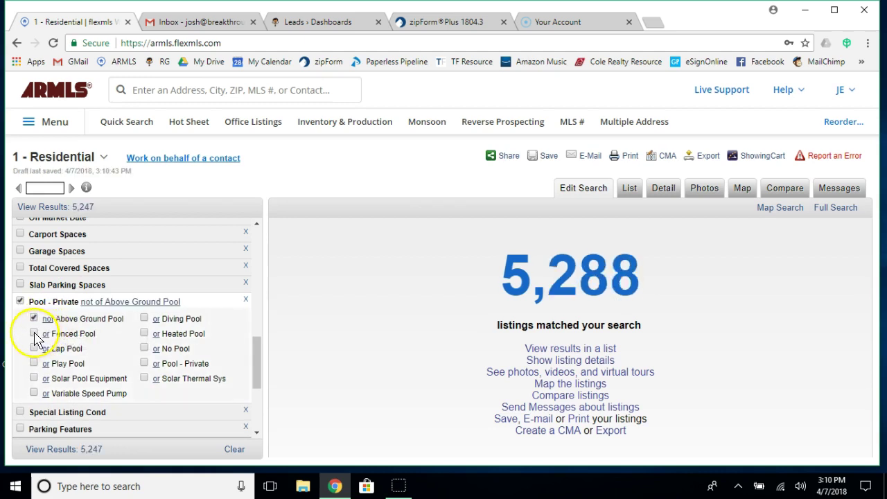
pyautogui.click(33, 357)
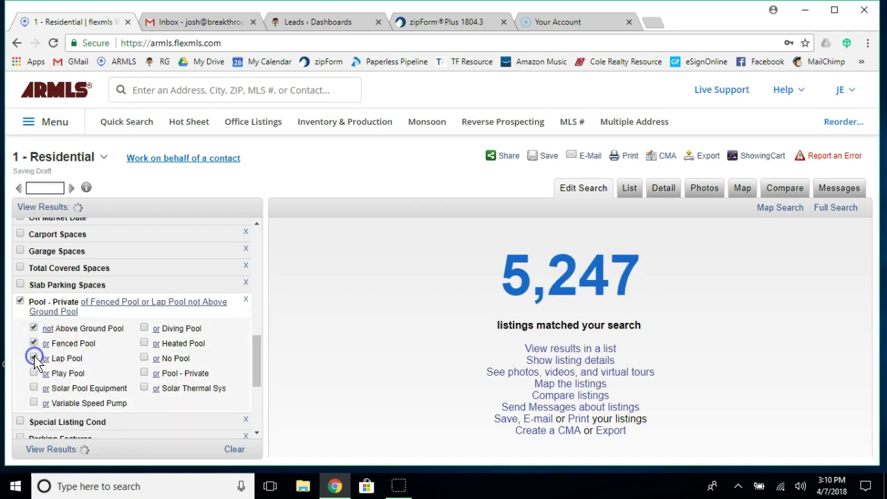
pyautogui.click(34, 373)
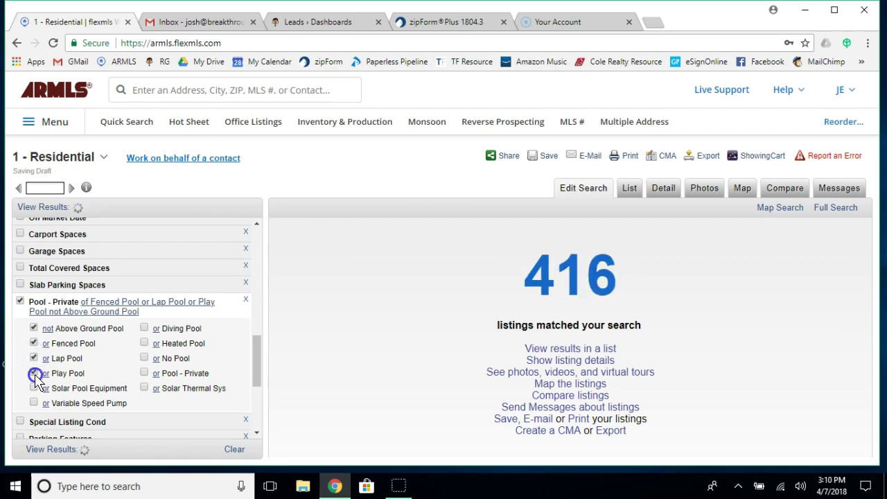
# Add Diving, Heated and Pool - Private, exclude No Pool, and switch to Map Search.
pyautogui.click(145, 329)
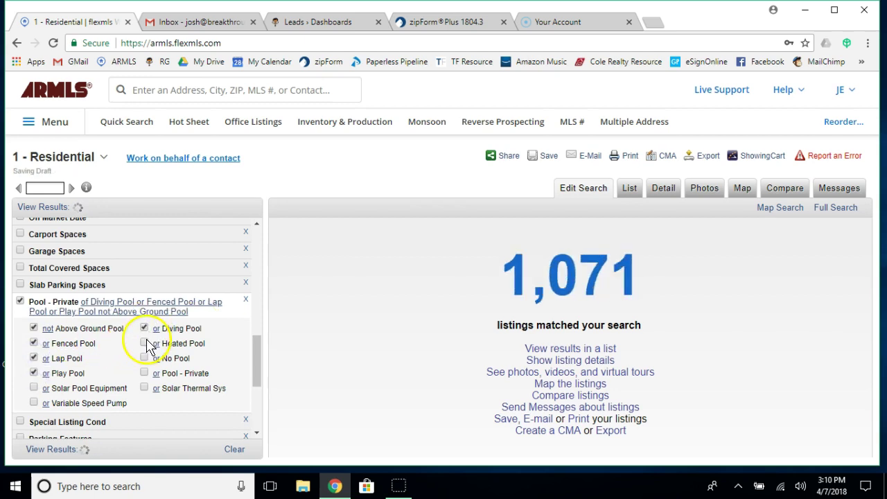
pyautogui.click(145, 344)
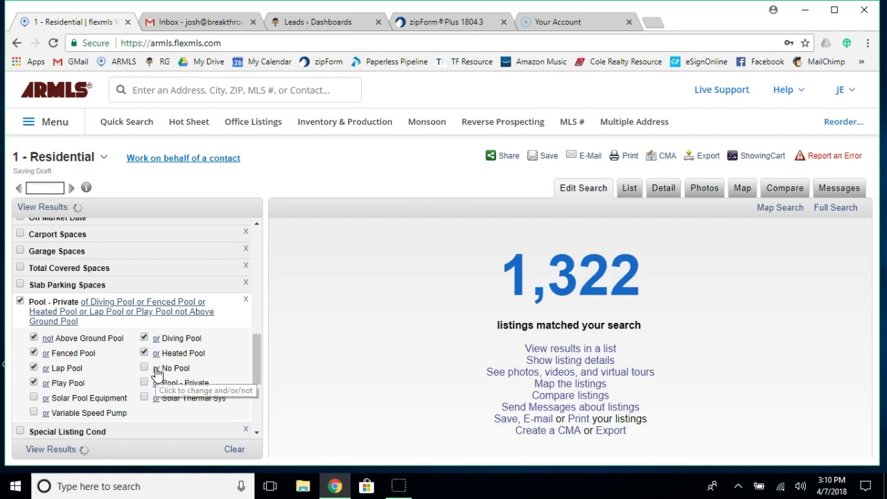
pyautogui.click(156, 369)
pyautogui.click(144, 382)
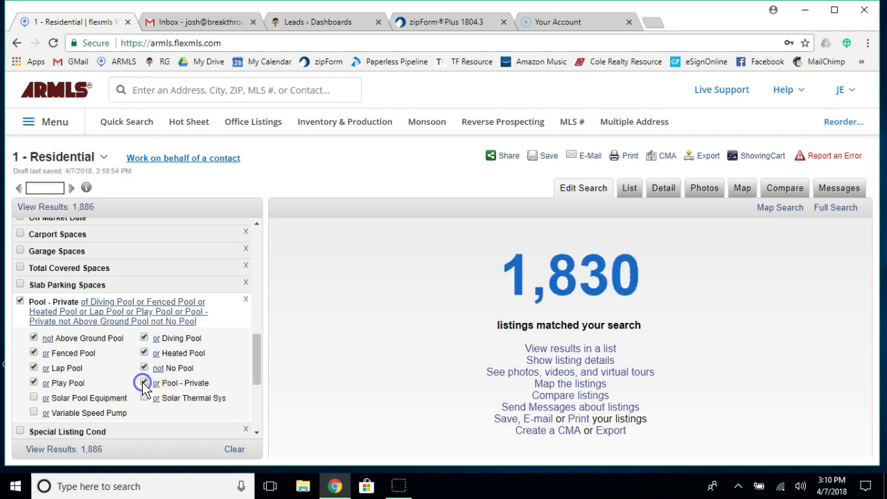
pyautogui.scroll(-2, 144, 388)
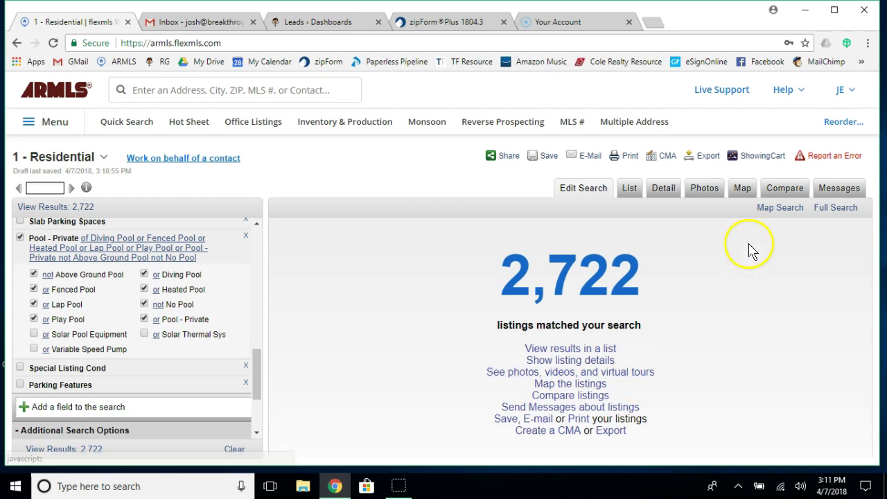
pyautogui.click(781, 208)
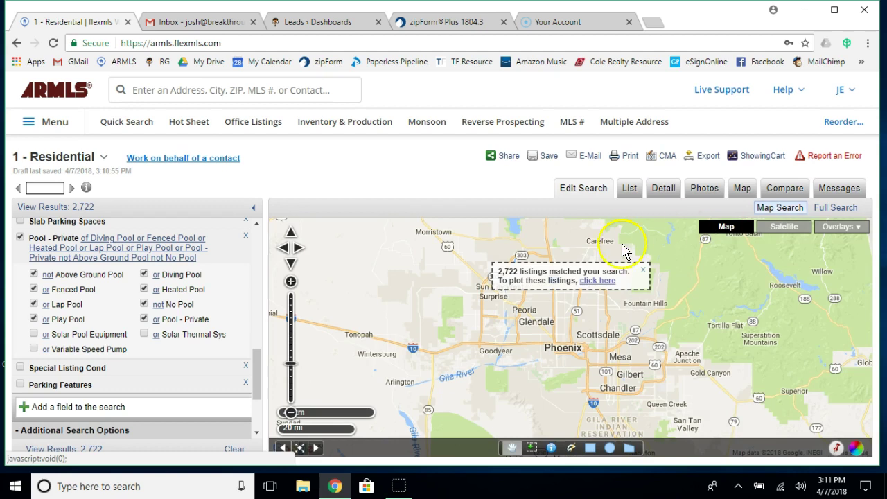
# Dismiss the 2,722-listings notice and pan the map to recentre on Phoenix.
pyautogui.moveTo(619, 245); pyautogui.dragTo(565, 252)
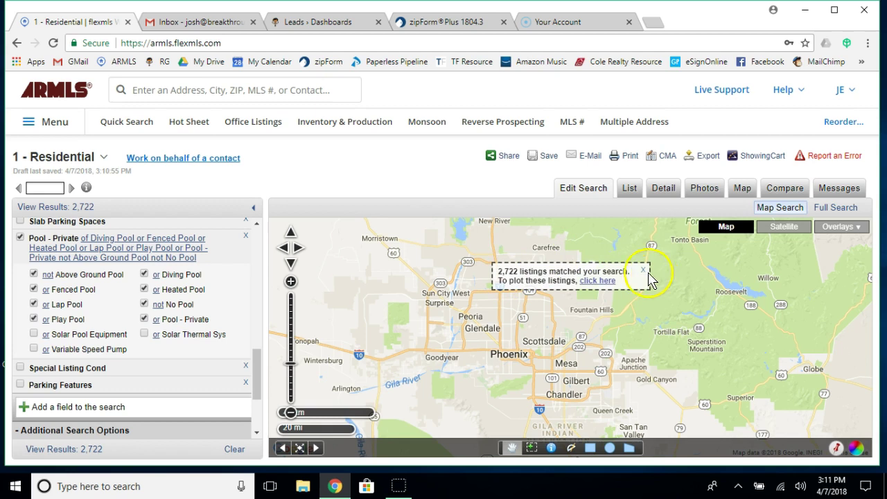
pyautogui.click(642, 272)
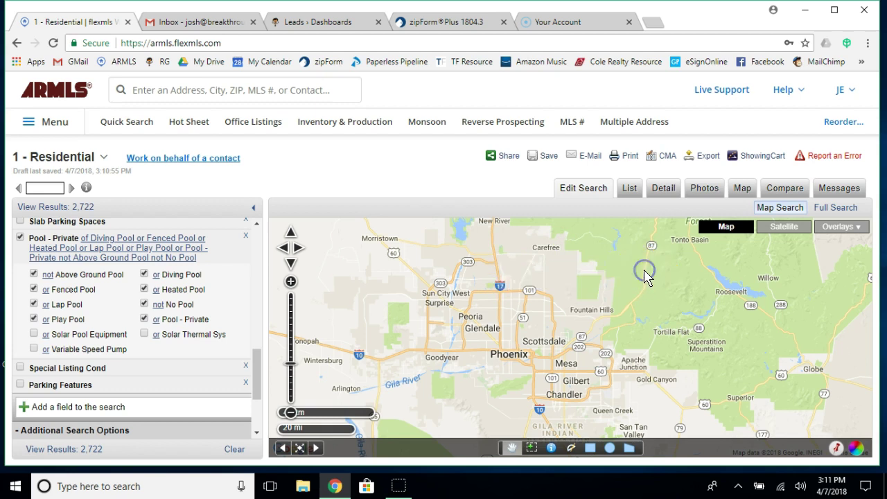
pyautogui.moveTo(493, 329); pyautogui.dragTo(563, 315)
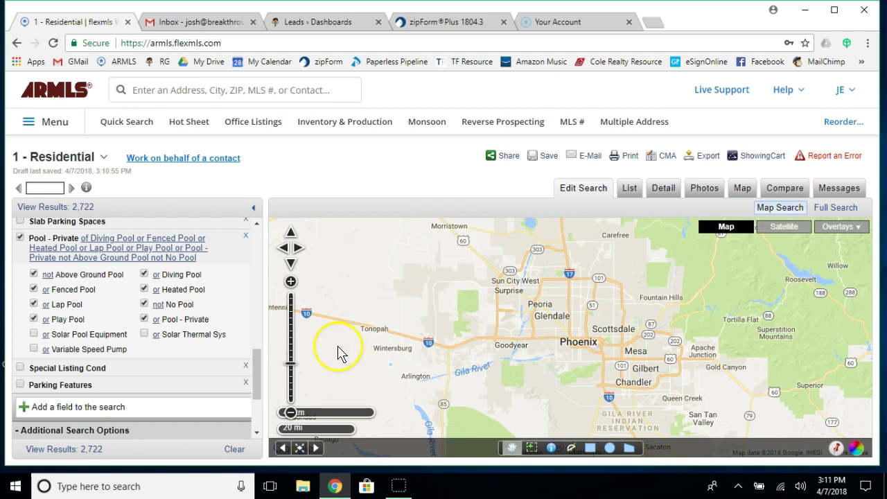
# Zoom in and pan the map north from central Phoenix to Deer Valley and Bell Rd.
pyautogui.click(291, 282)
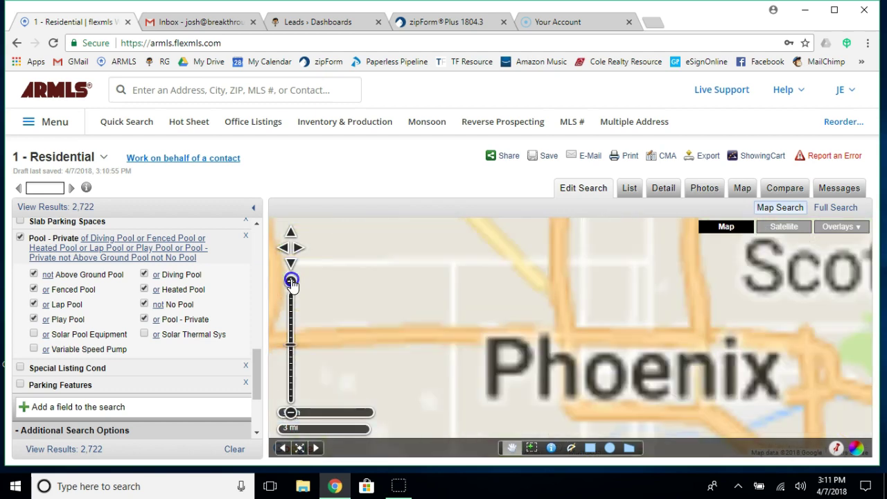
pyautogui.moveTo(542, 284); pyautogui.dragTo(516, 368)
pyautogui.moveTo(531, 244); pyautogui.dragTo(511, 347)
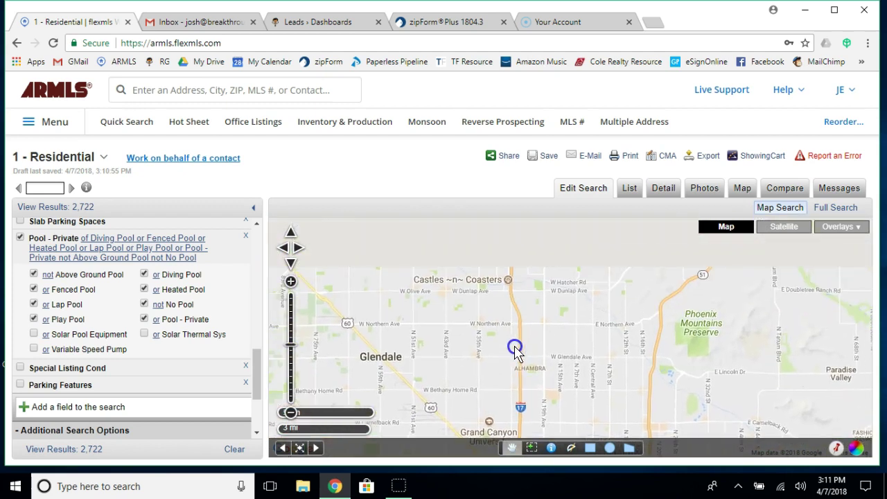
pyautogui.moveTo(457, 249); pyautogui.dragTo(481, 394)
pyautogui.moveTo(477, 312); pyautogui.dragTo(557, 332)
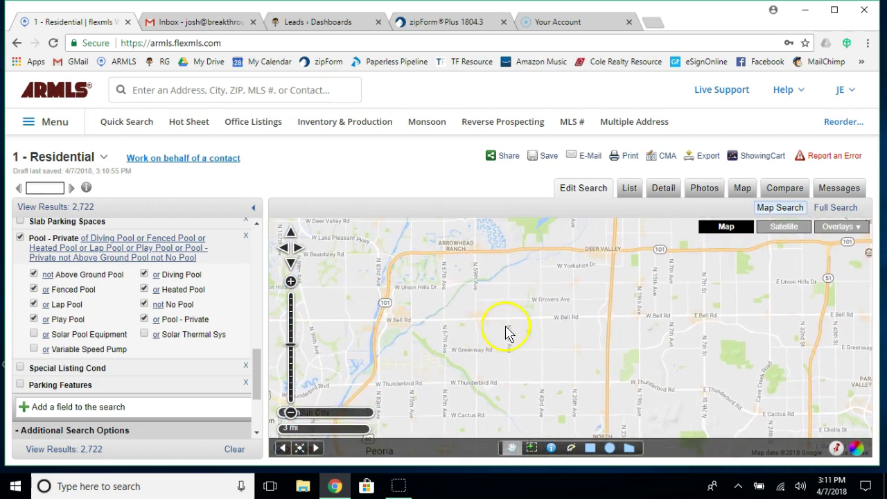
pyautogui.scroll(-1, 561, 318)
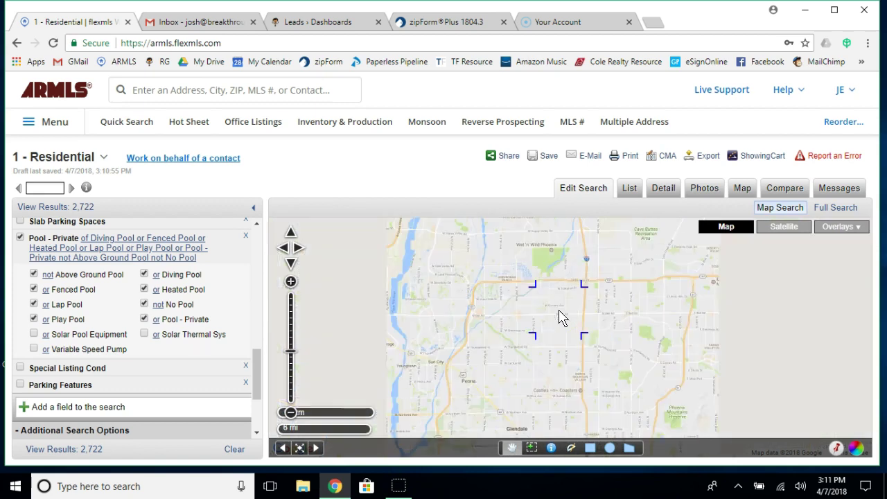
pyautogui.scroll(1, 562, 318)
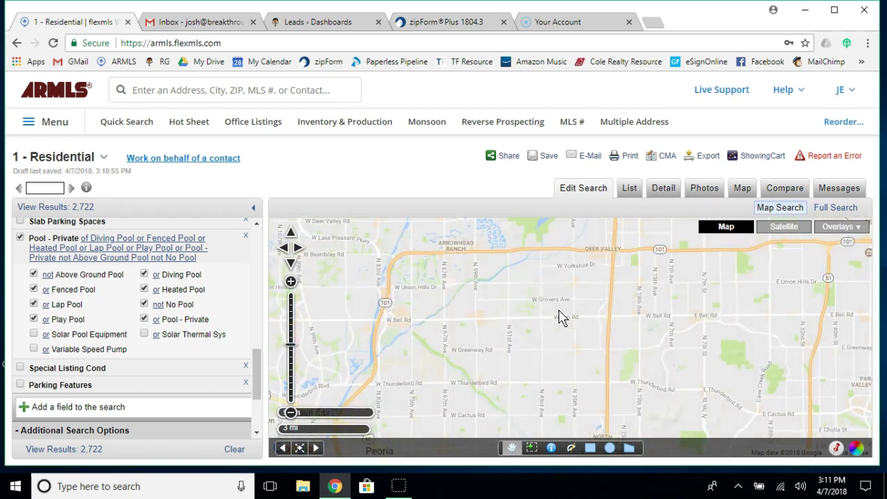
pyautogui.scroll(1, 562, 318)
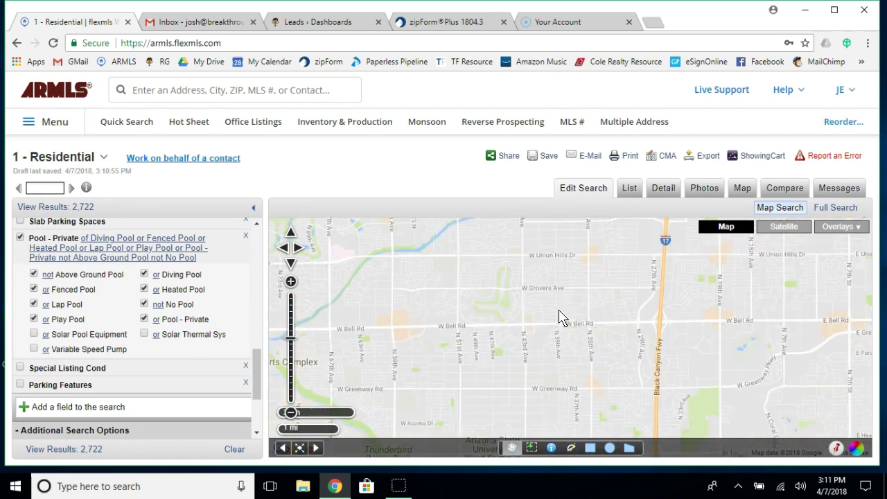
# Centre the map on W Bell Rd near ASU West Campus and select the rectangle tool.
pyautogui.moveTo(560, 306); pyautogui.dragTo(586, 353)
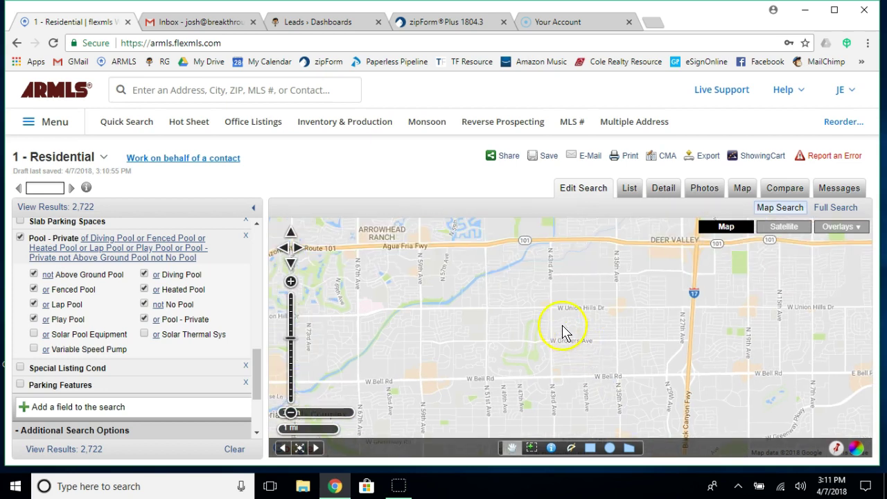
pyautogui.click(539, 363)
pyautogui.moveTo(547, 388); pyautogui.dragTo(550, 287)
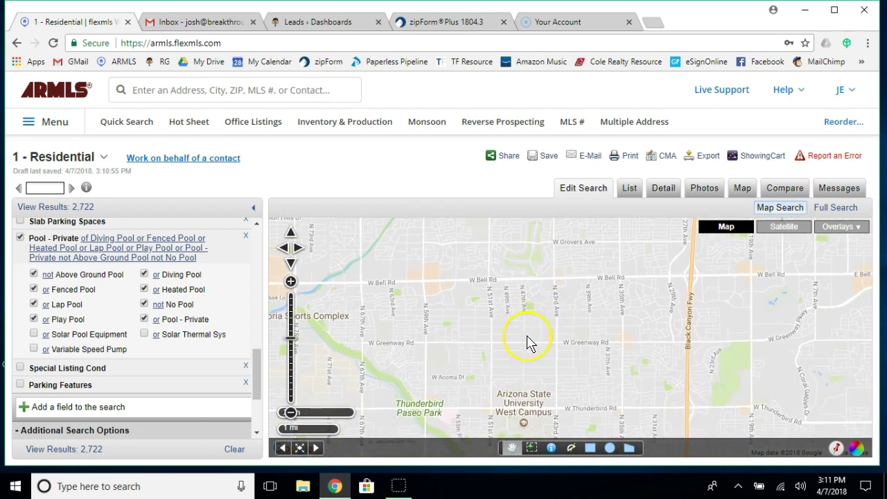
pyautogui.click(590, 448)
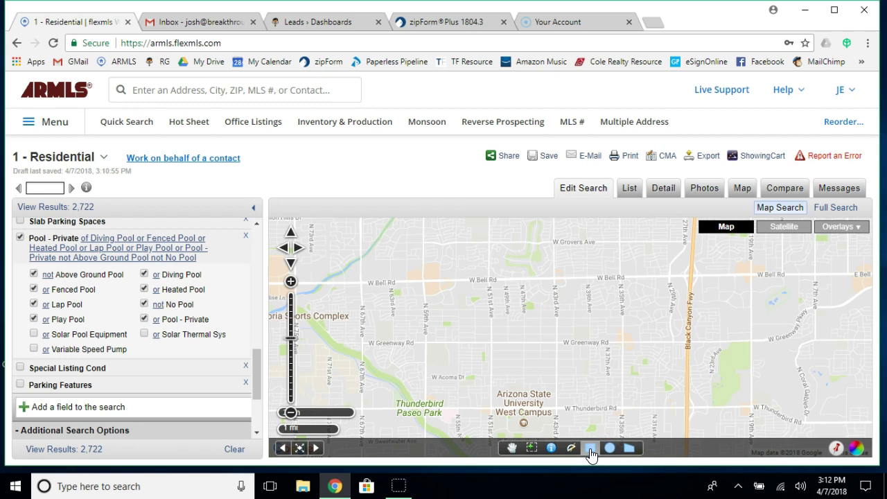
# Draw the search rectangle from W Greenway Rd up to W Bell Rd.
pyautogui.click(534, 380)
pyautogui.click(490, 351)
pyautogui.moveTo(491, 343); pyautogui.dragTo(555, 280)
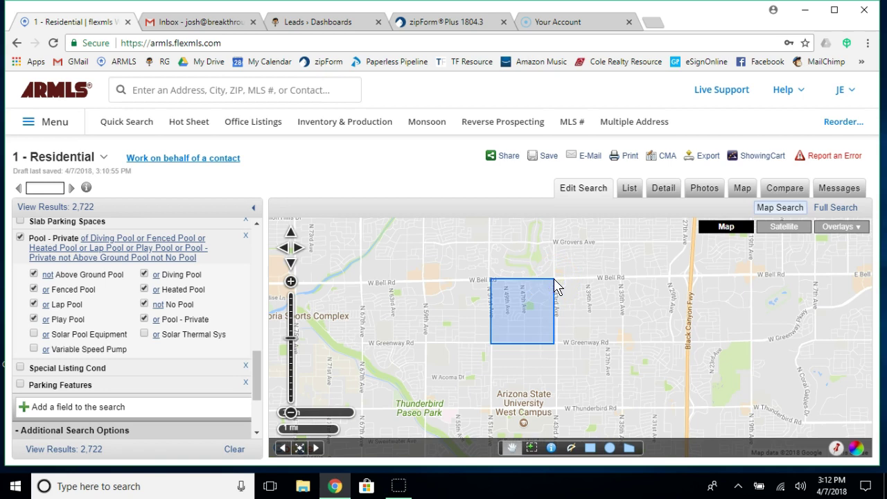
# Confirm the Shape criterion shows Rectangle and select the circle drawing tool.
pyautogui.scroll(10, 147, 332)
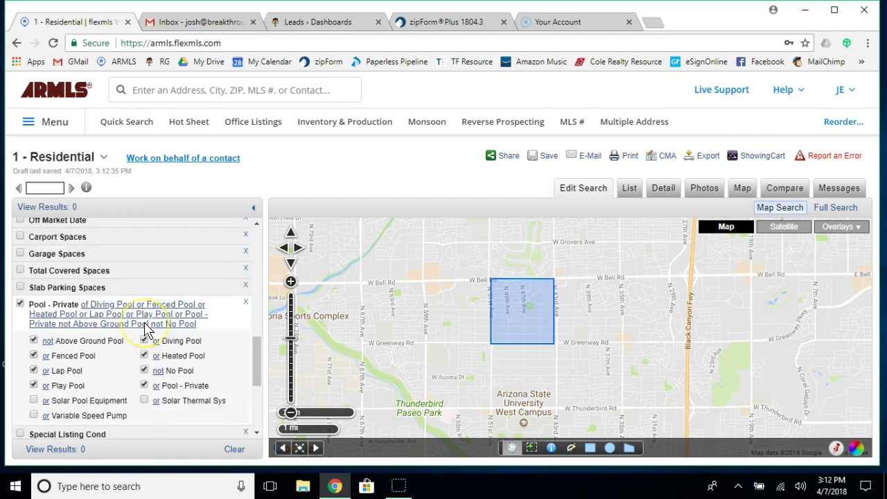
pyautogui.click(153, 350)
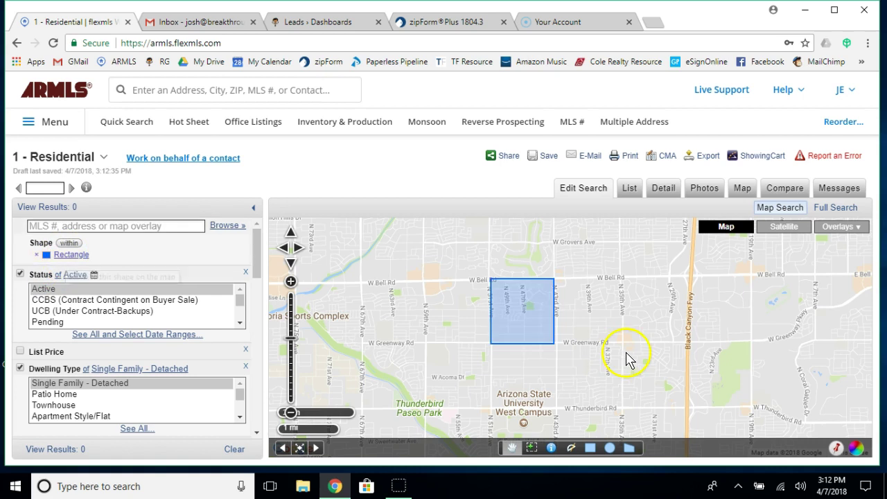
pyautogui.click(610, 448)
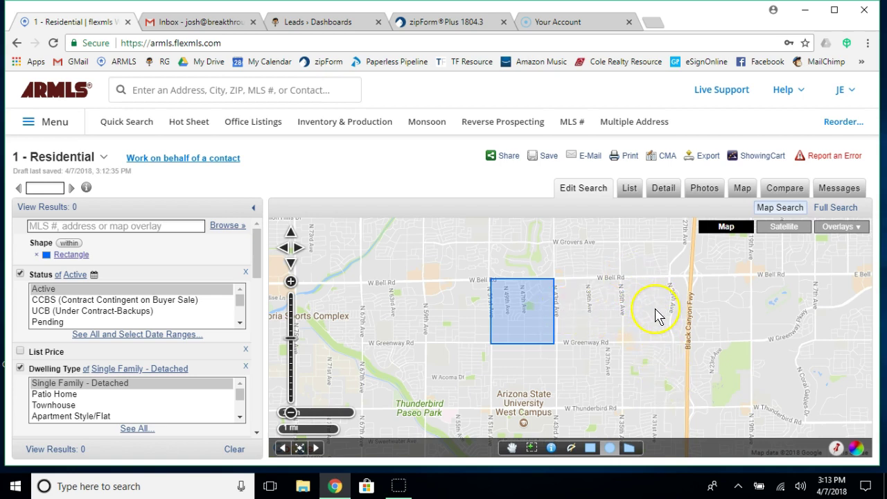
# Draw a 0.77 mi radius circle east of the rectangle and start a polygon near W Thunderbird Rd.
pyautogui.moveTo(657, 313); pyautogui.dragTo(668, 267)
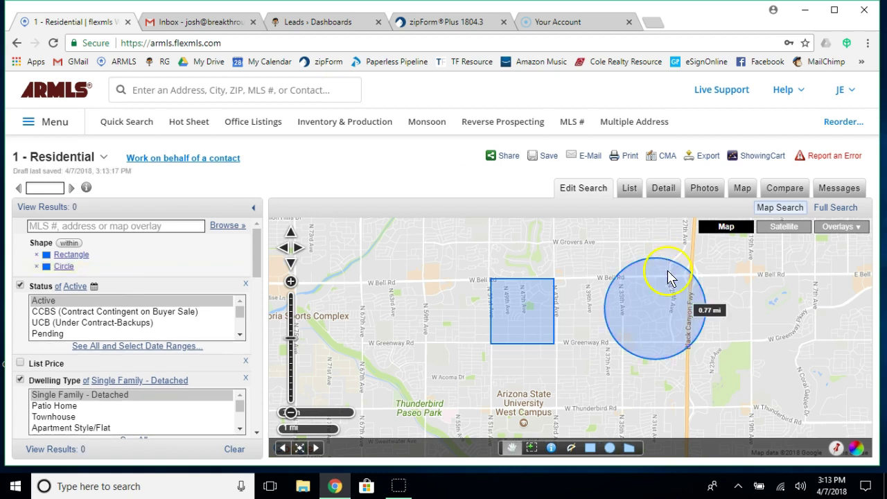
pyautogui.click(630, 450)
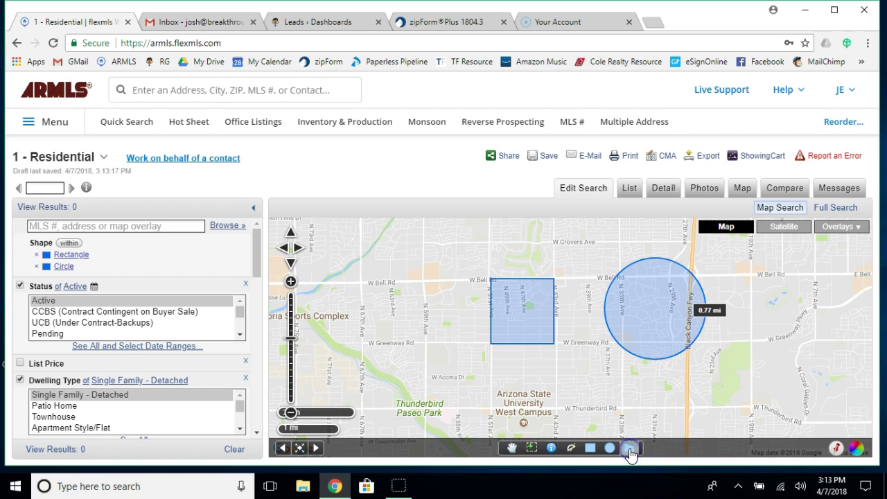
pyautogui.click(312, 366)
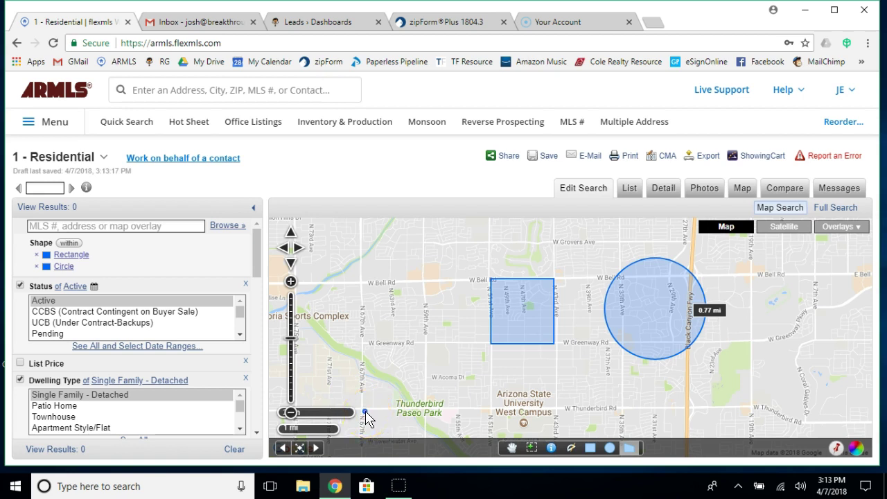
# Outline a polygon west of the rectangle from north of W Bell Rd to W Thunderbird Rd and close it.
pyautogui.click(362, 284)
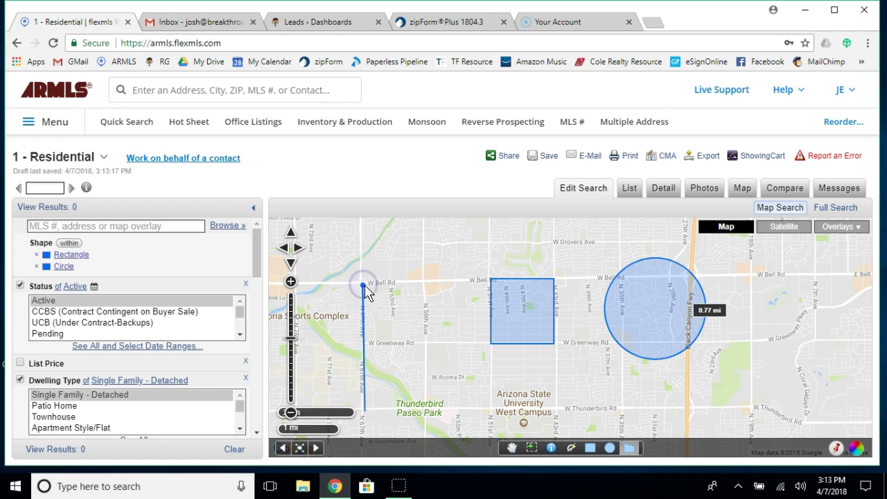
pyautogui.click(423, 282)
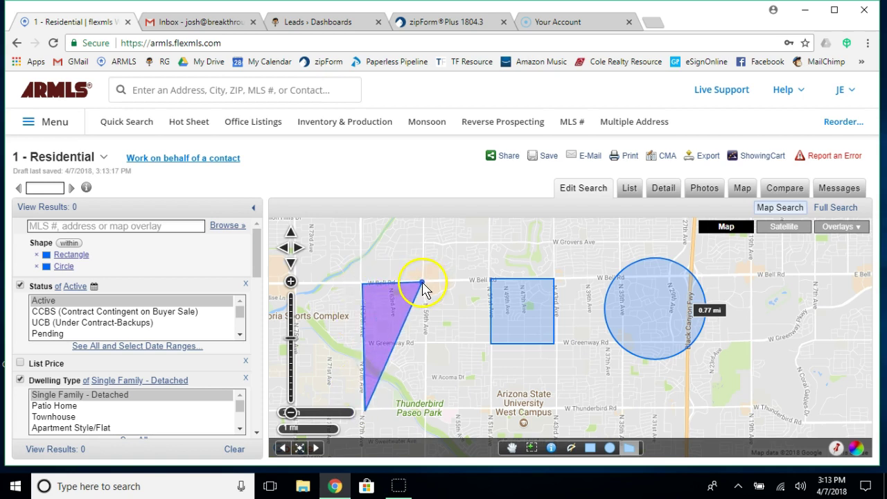
pyautogui.click(425, 241)
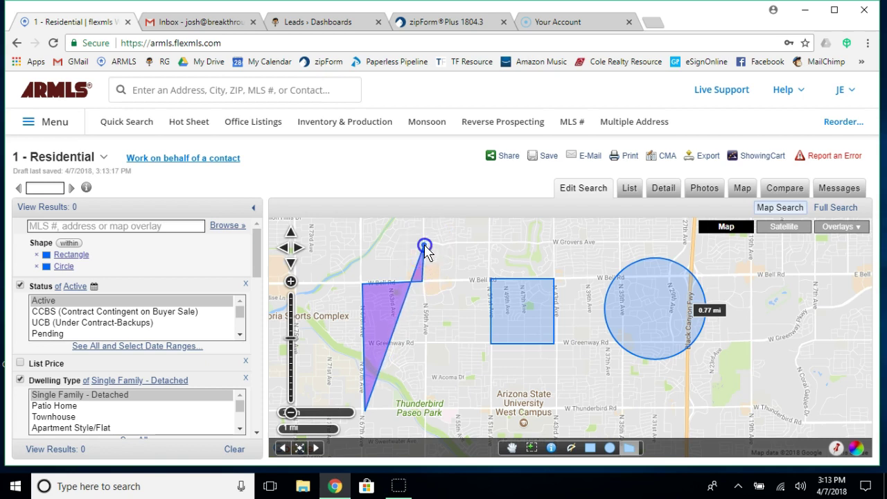
pyautogui.click(425, 245)
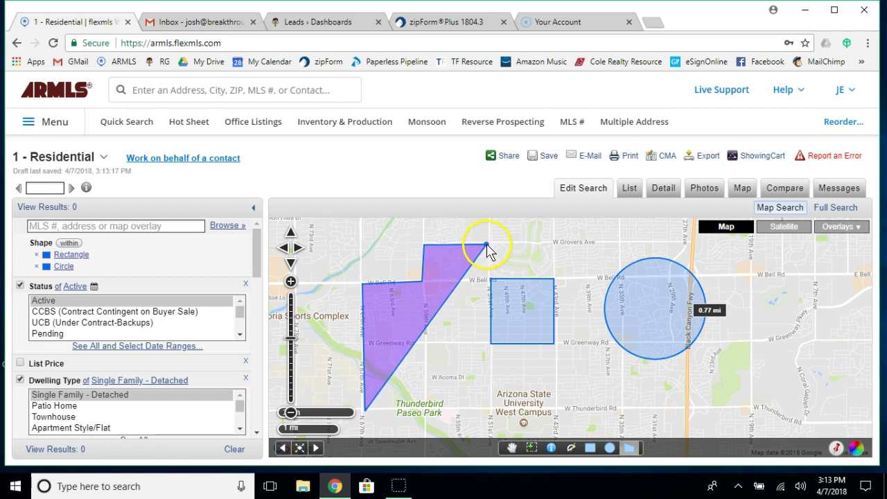
pyautogui.click(489, 246)
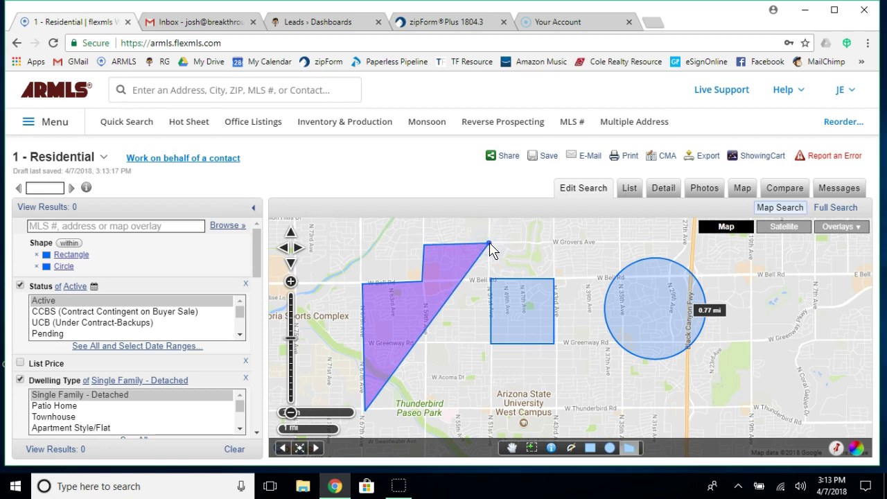
pyautogui.click(491, 334)
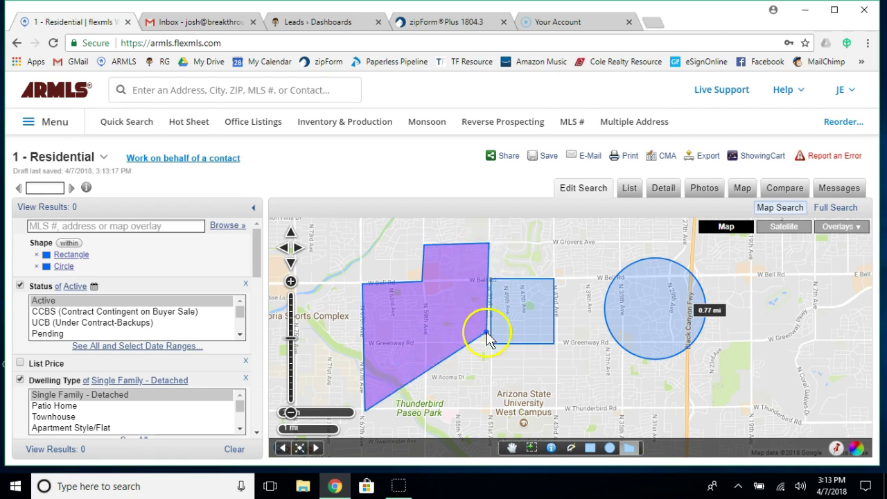
pyautogui.click(492, 394)
pyautogui.click(491, 410)
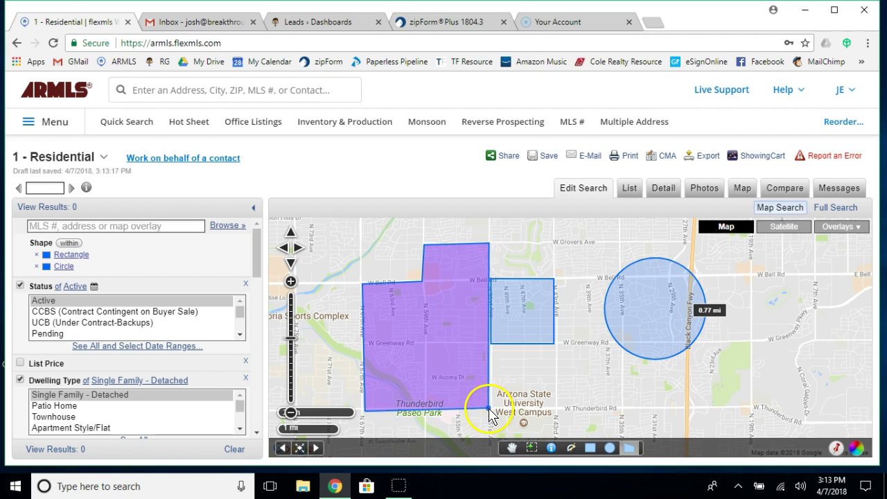
pyautogui.click(490, 410)
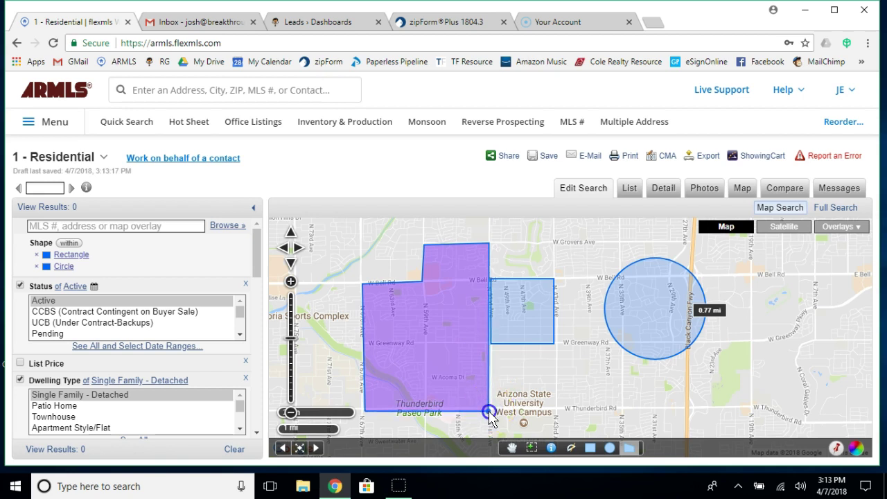
pyautogui.click(489, 411)
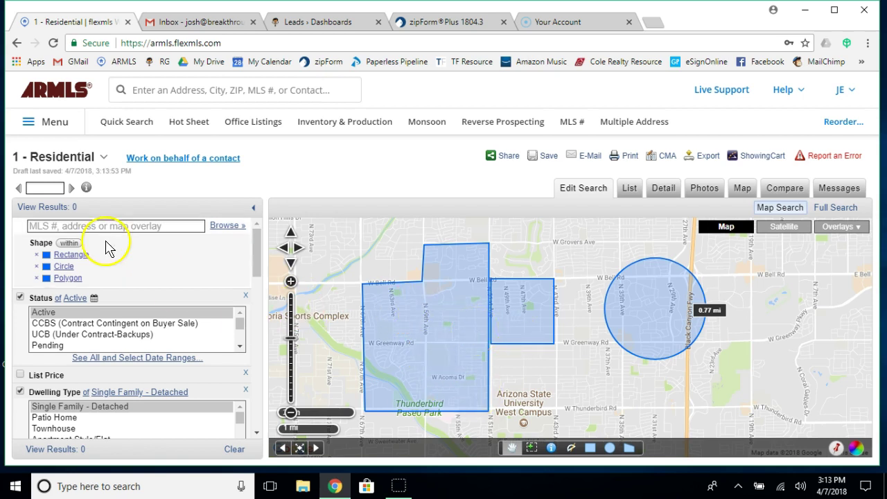
# Delete the Polygon and Circle shapes and uncheck Approx SQFT, leaving 1 listing.
pyautogui.click(37, 279)
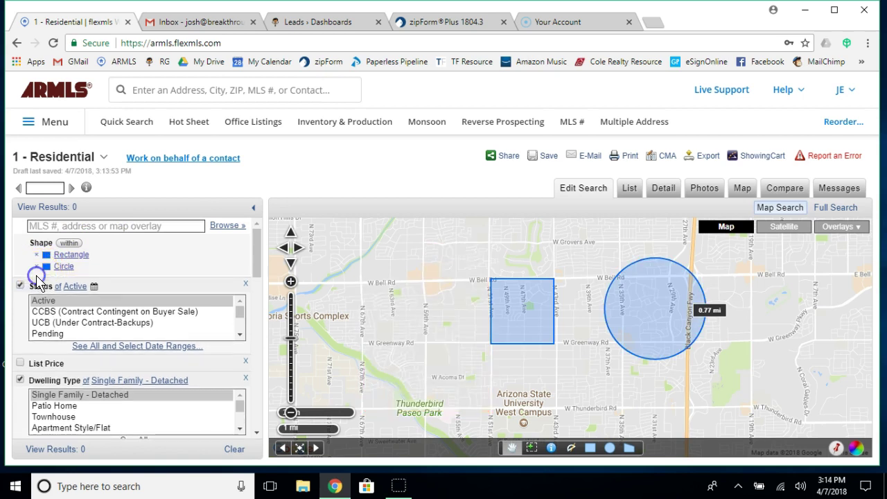
pyautogui.click(37, 268)
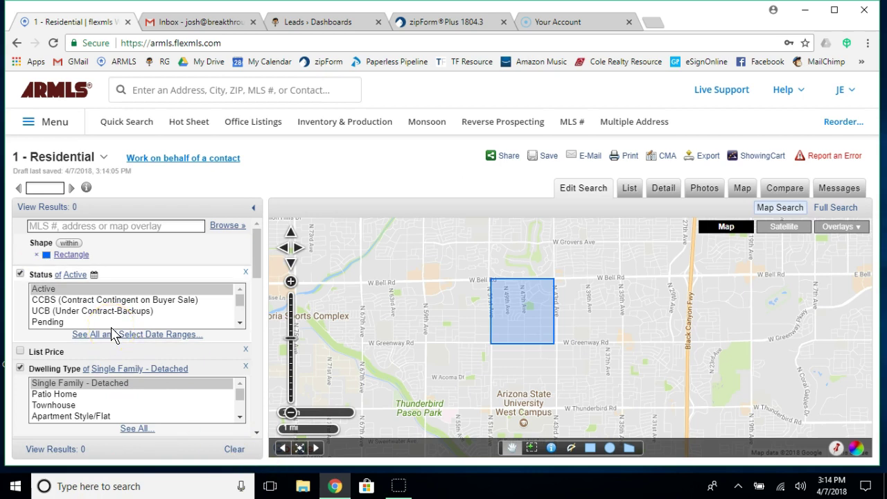
pyautogui.scroll(-4, 174, 370)
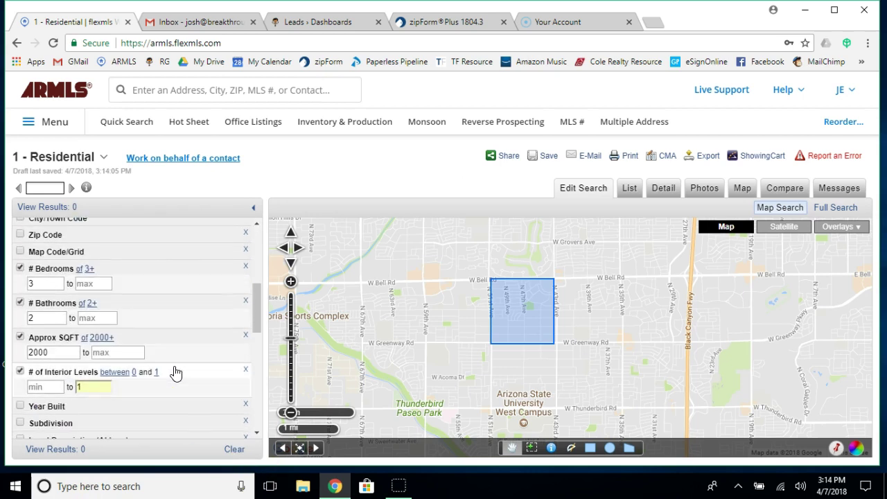
pyautogui.scroll(-3, 176, 373)
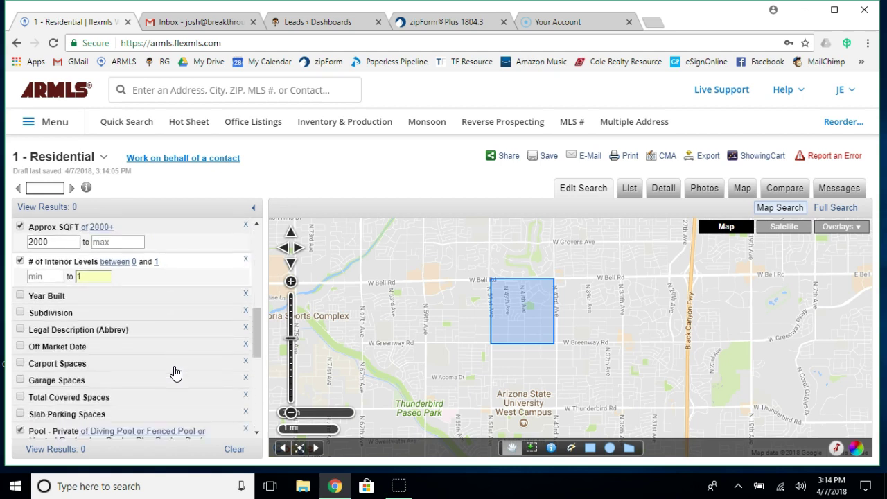
pyautogui.scroll(-1, 174, 370)
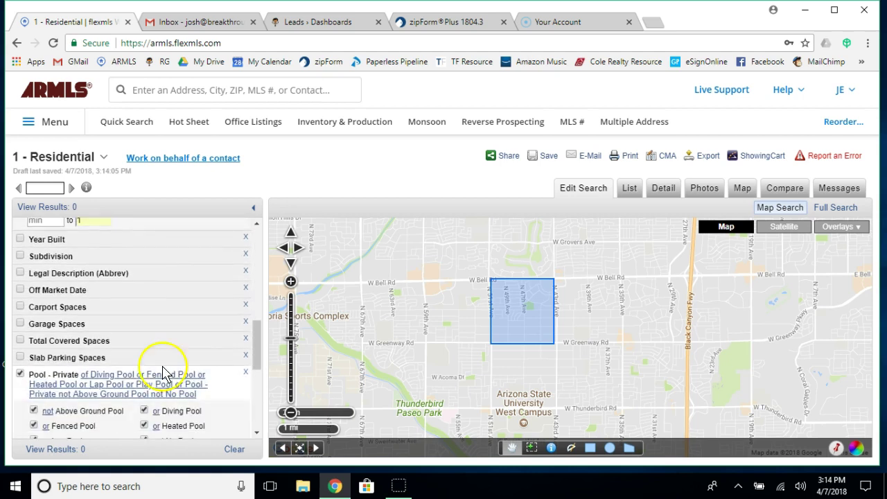
pyautogui.scroll(3, 160, 325)
pyautogui.scroll(3, 162, 325)
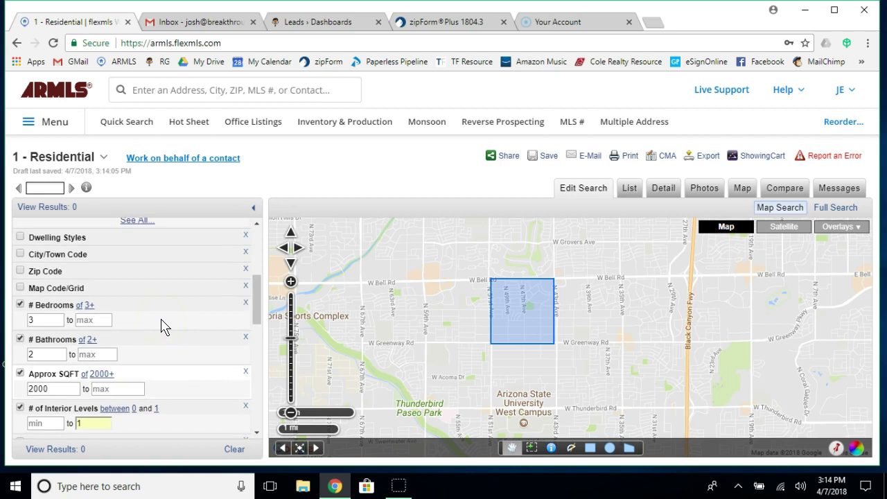
pyautogui.scroll(-2, 163, 326)
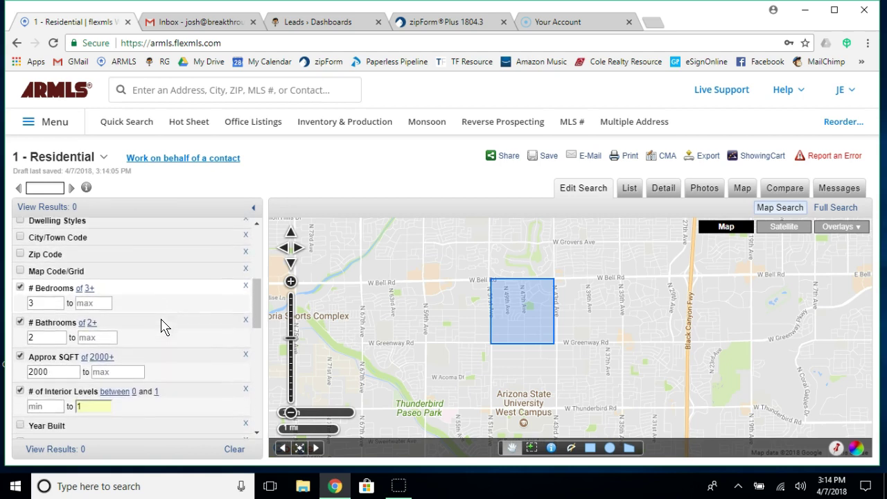
pyautogui.click(20, 351)
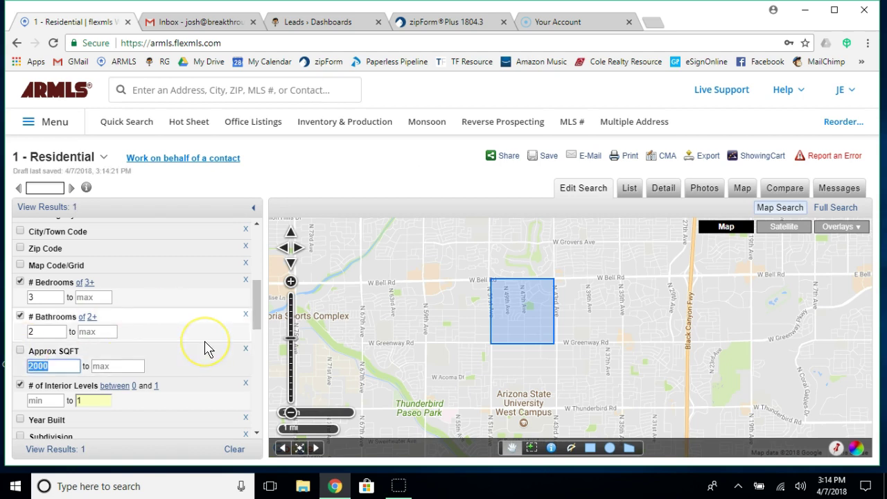
# View the lone $299,900 Glendale listing's detail report, then return to the map search editor.
pyautogui.click(74, 456)
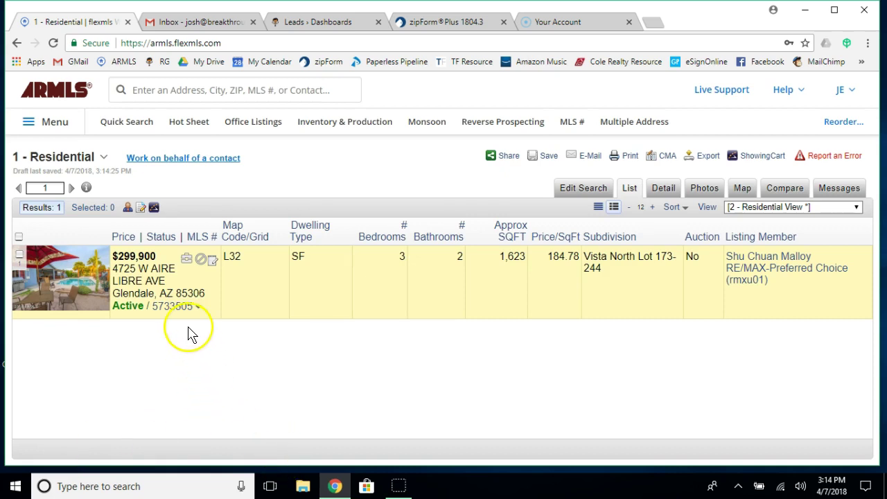
pyautogui.click(178, 309)
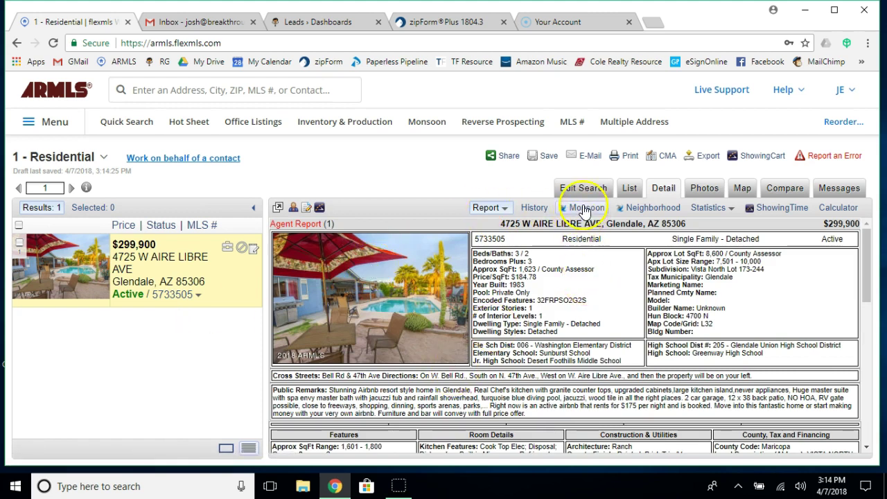
pyautogui.click(583, 189)
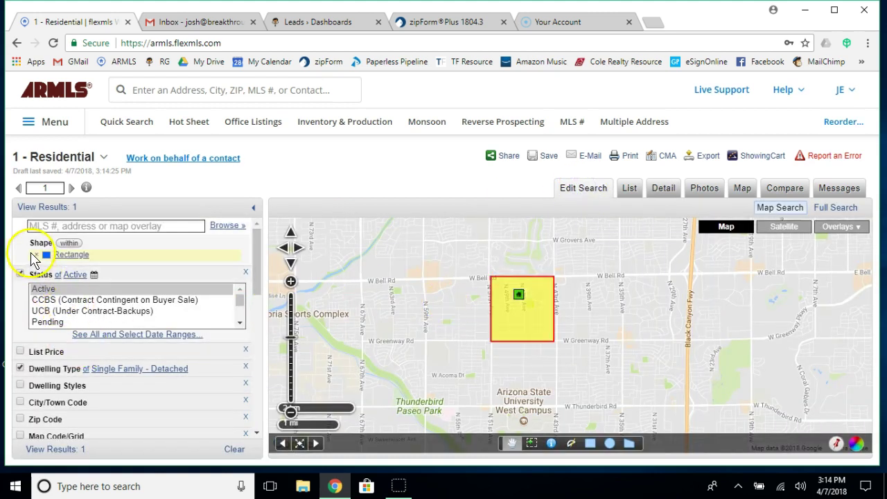
# Remove the Shape Rectangle boundary and widen the map to north Phoenix, now 3,198 listings.
pyautogui.click(36, 254)
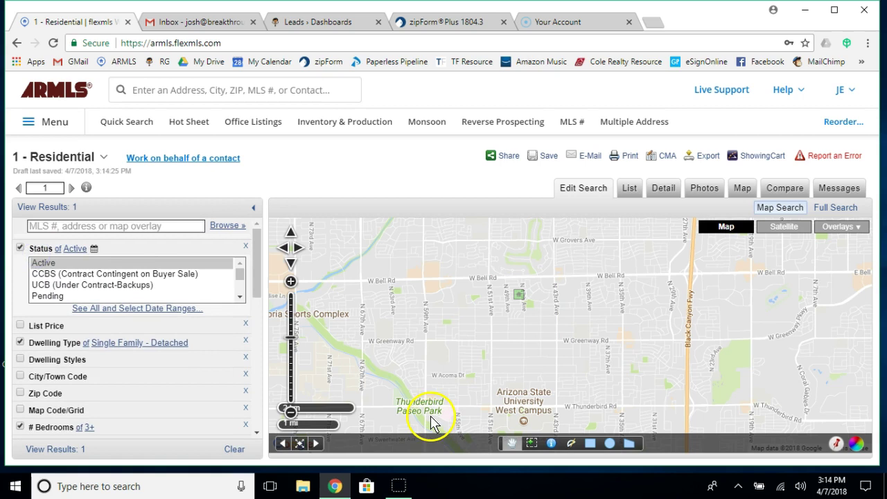
pyautogui.moveTo(778, 349); pyautogui.dragTo(472, 427)
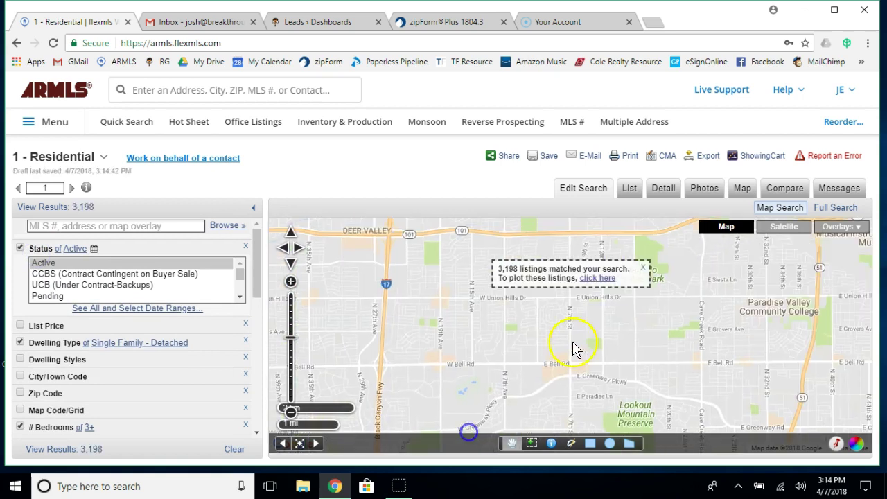
pyautogui.moveTo(783, 303); pyautogui.dragTo(573, 427)
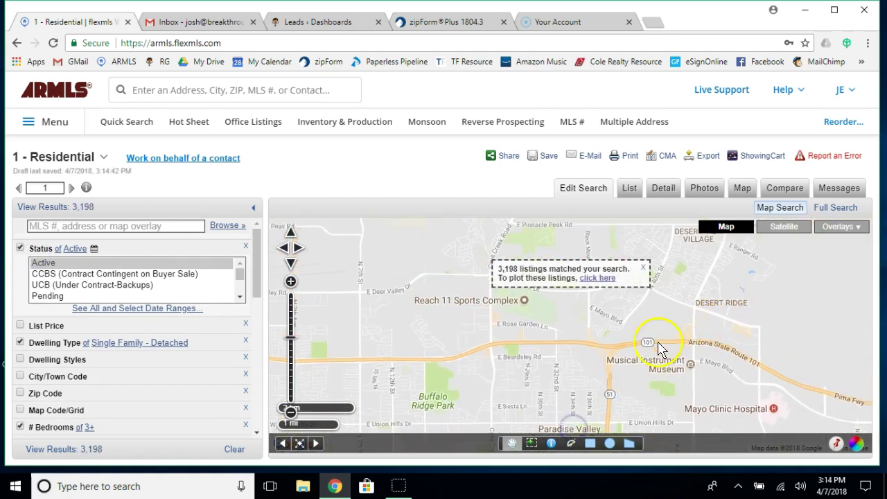
pyautogui.moveTo(637, 372); pyautogui.dragTo(525, 466)
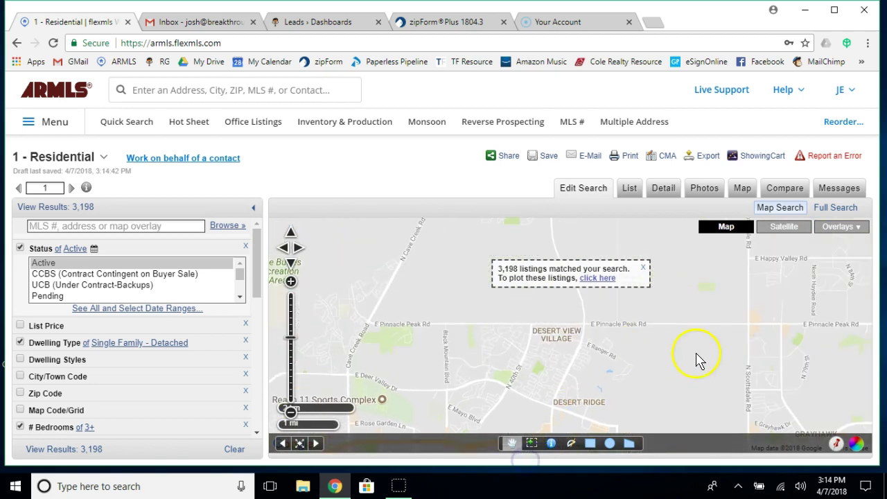
pyautogui.doubleClick(605, 365)
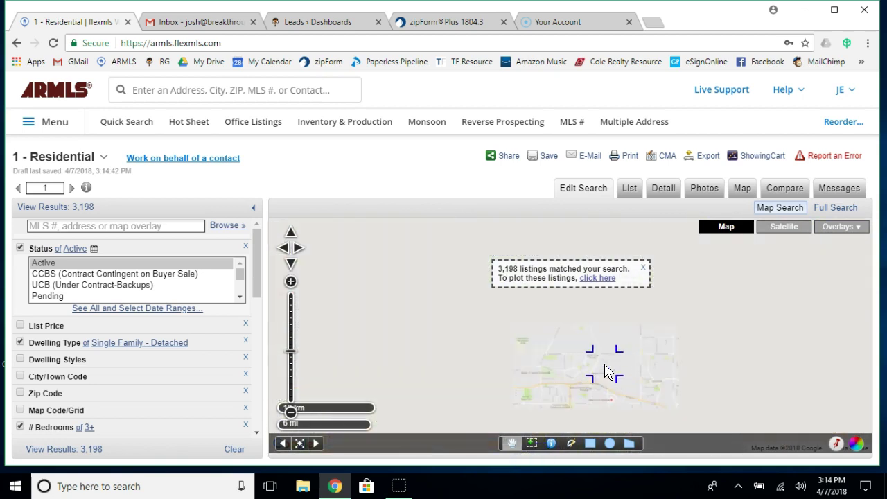
pyautogui.click(644, 268)
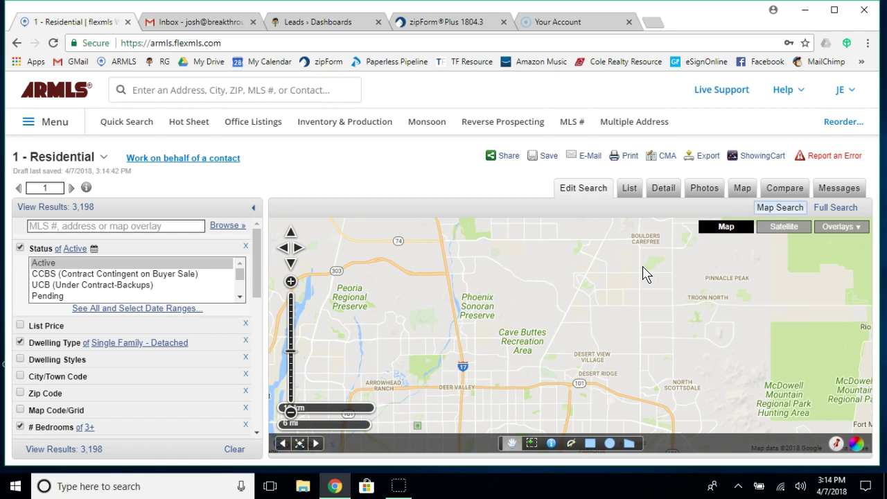
pyautogui.click(645, 268)
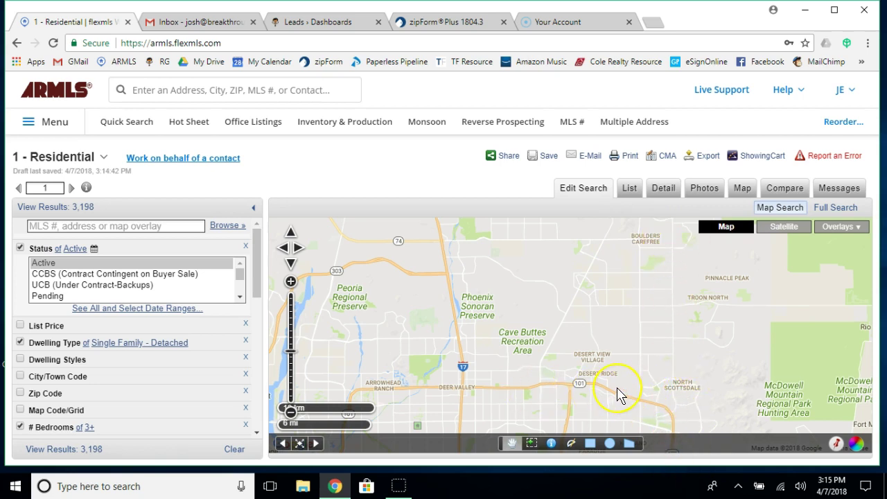
# Draw a polygon search area from Desert Ridge north toward Carefree, leaving 280 listings.
pyautogui.click(629, 444)
pyautogui.click(541, 387)
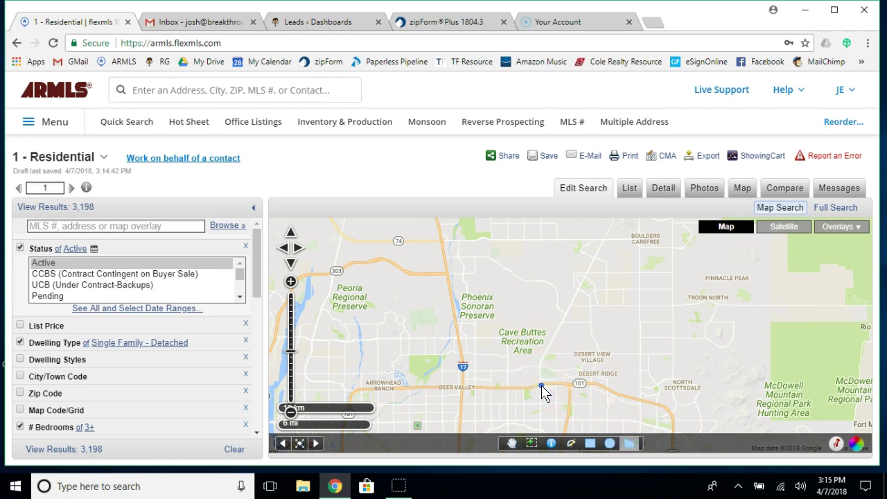
pyautogui.click(543, 362)
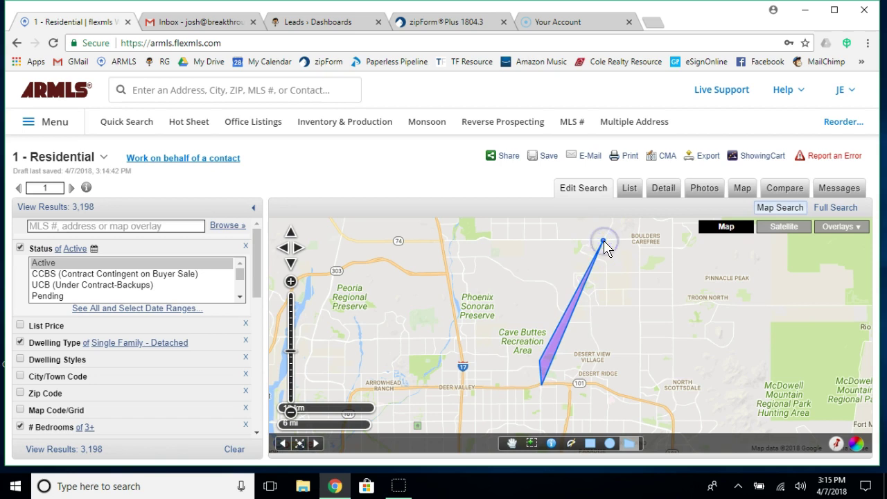
pyautogui.moveTo(604, 243)
pyautogui.mouseDown()
pyautogui.moveTo(673, 244)
pyautogui.moveTo(677, 417)
pyautogui.mouseUp()
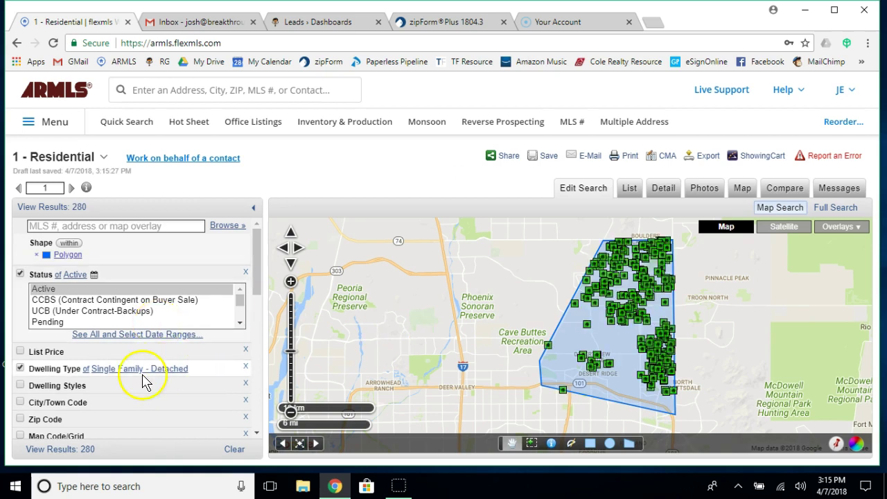
# Turn on the Approx SQFT criterion with its 2000 square-foot minimum.
pyautogui.scroll(-5, 143, 374)
pyautogui.scroll(2, 143, 374)
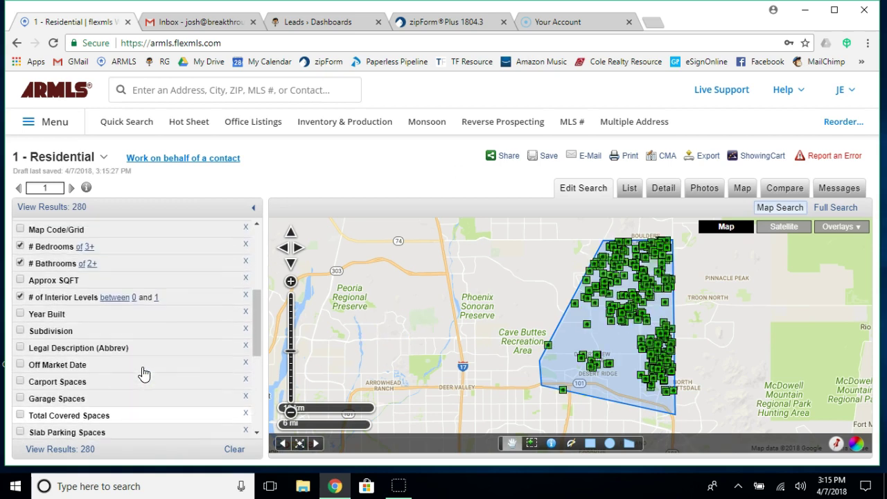
pyautogui.scroll(1, 143, 374)
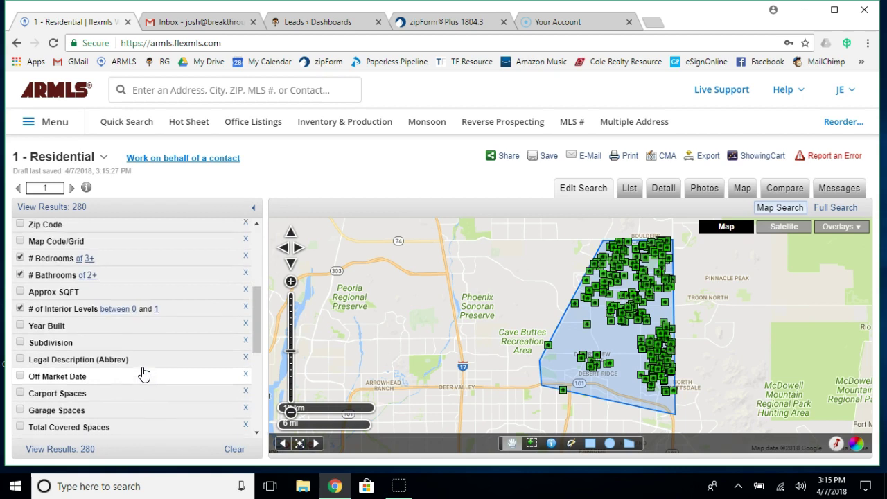
pyautogui.click(64, 295)
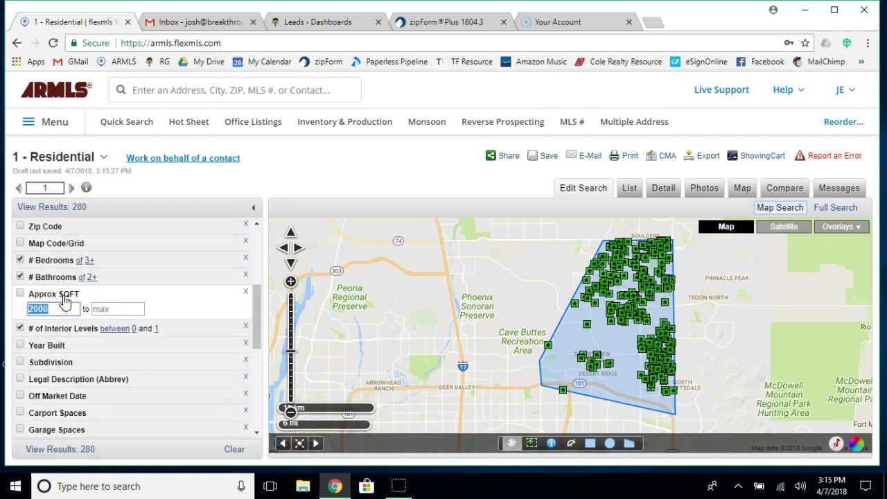
pyautogui.click(19, 294)
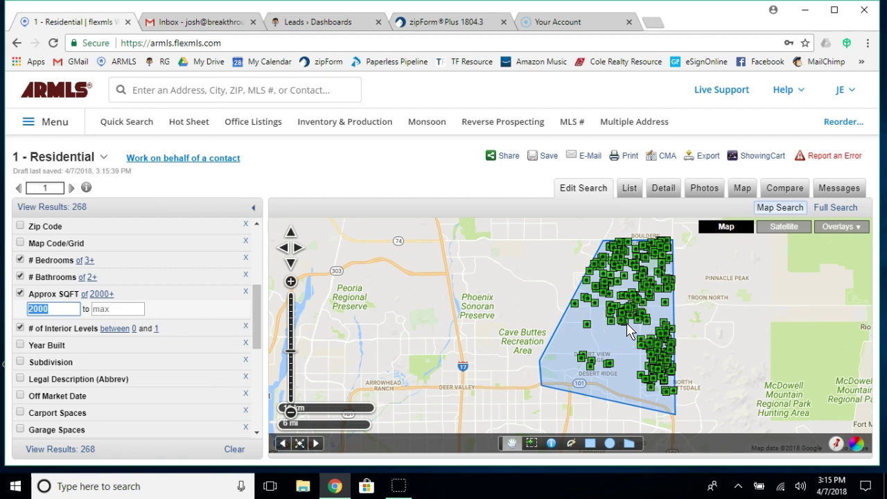
pyautogui.scroll(3, 140, 327)
pyautogui.scroll(3, 139, 324)
# Set the List Price maximum to 600,000, narrowing the results to 28 listings.
pyautogui.click(124, 330)
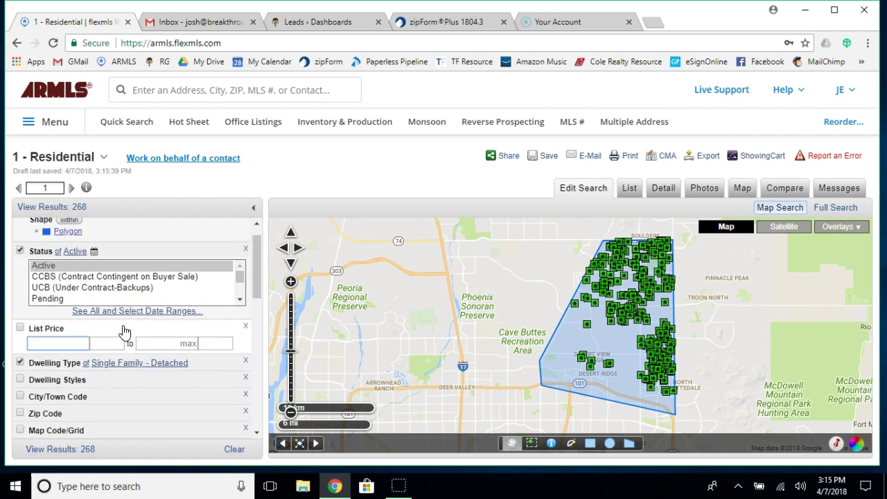
pyautogui.scroll(-1, 169, 382)
pyautogui.click(191, 333)
pyautogui.write('600,000')
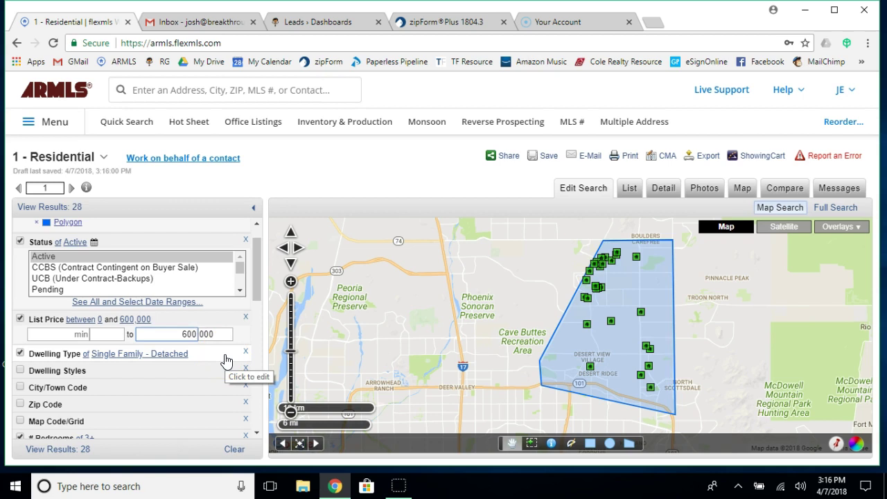
pyautogui.scroll(-5, 226, 361)
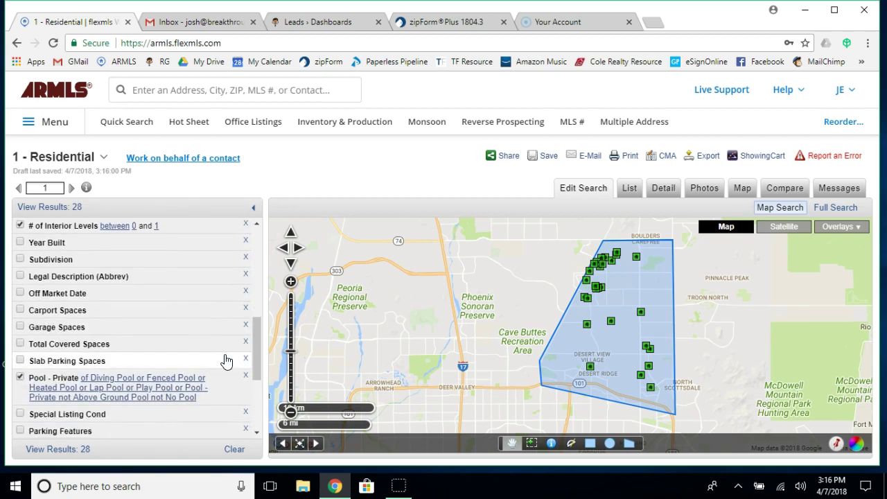
pyautogui.scroll(-3, 226, 361)
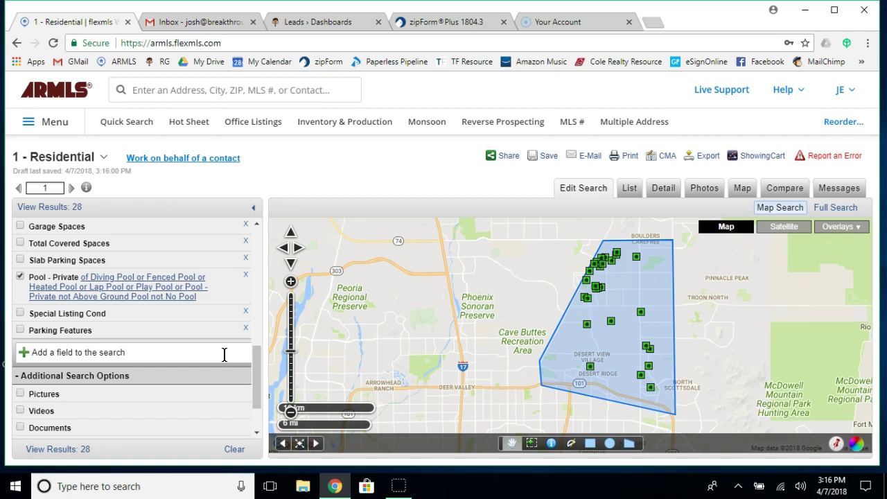
pyautogui.scroll(3, 143, 262)
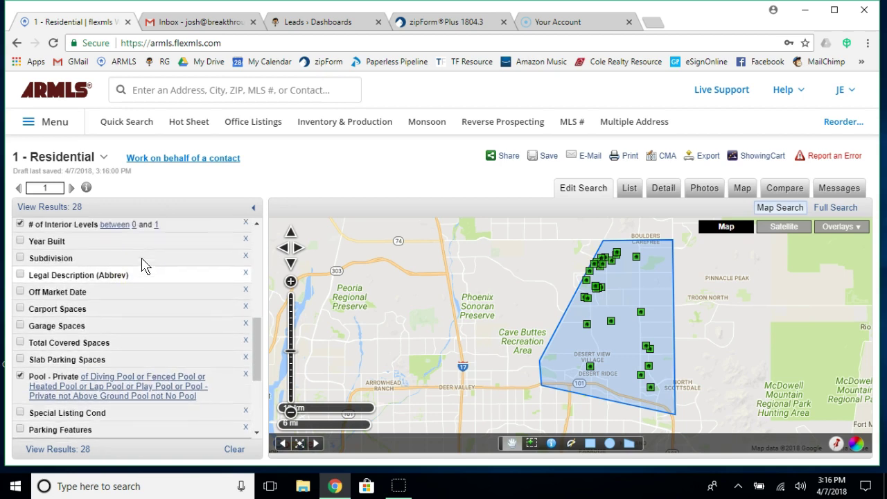
pyautogui.scroll(1, 143, 266)
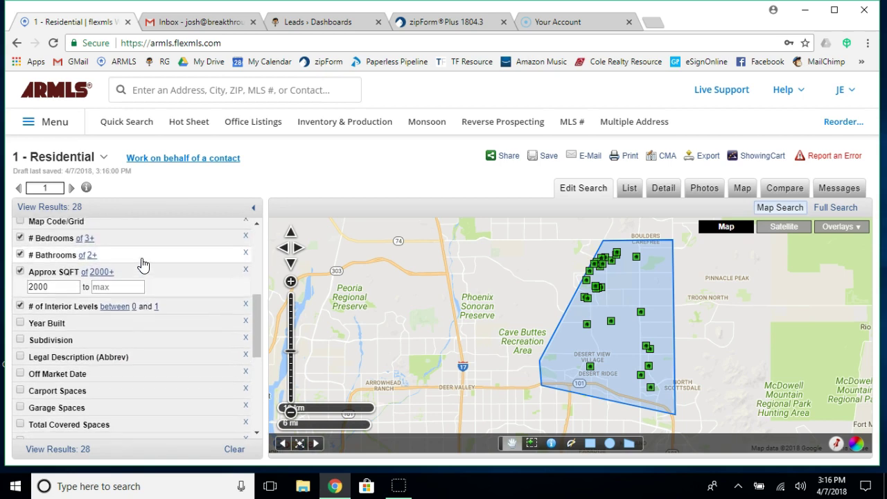
pyautogui.scroll(1, 142, 263)
pyautogui.scroll(-2, 143, 264)
pyautogui.scroll(-4, 142, 264)
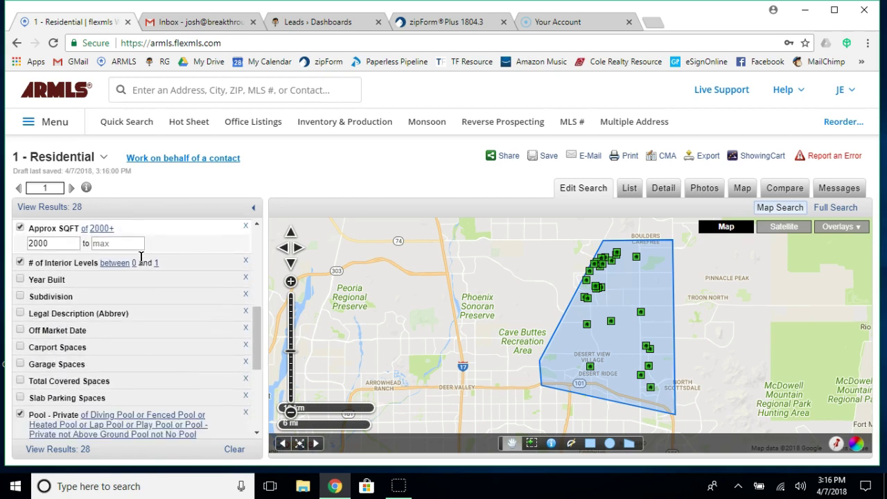
pyautogui.scroll(-1, 142, 265)
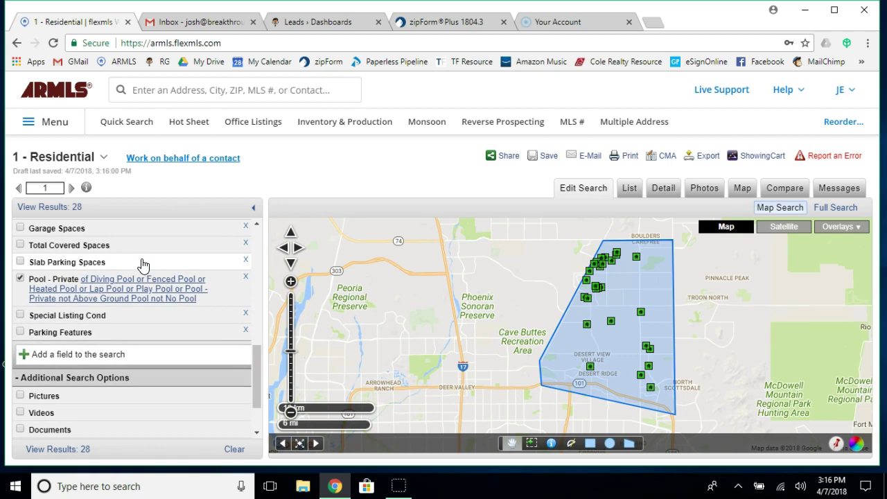
# Add Cul-De-Sac Lot as a search field and turn it on.
pyautogui.click(76, 357)
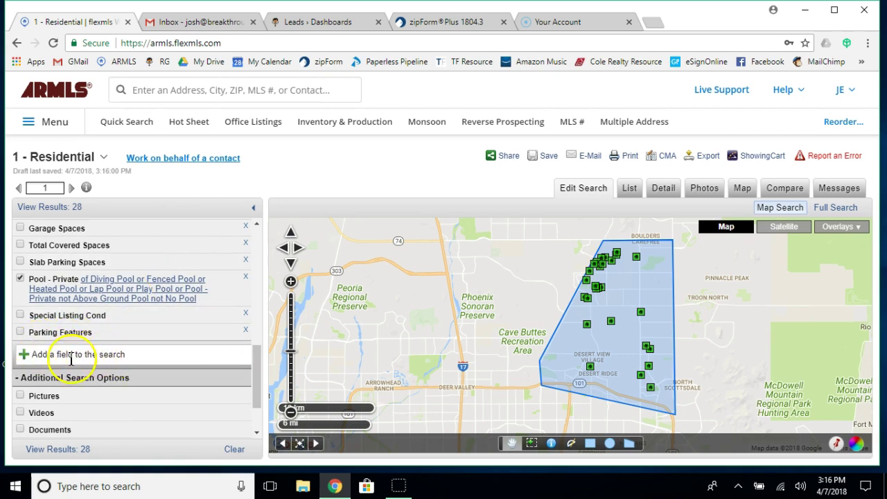
pyautogui.click(98, 357)
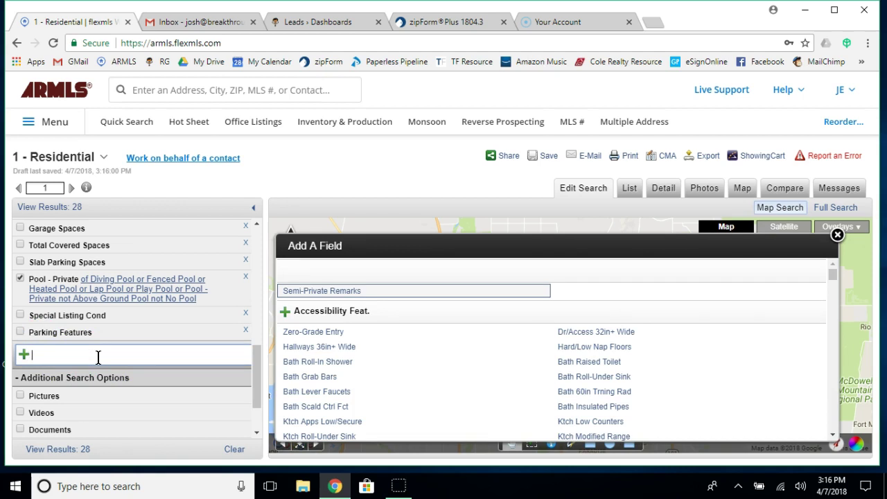
pyautogui.write('cul')
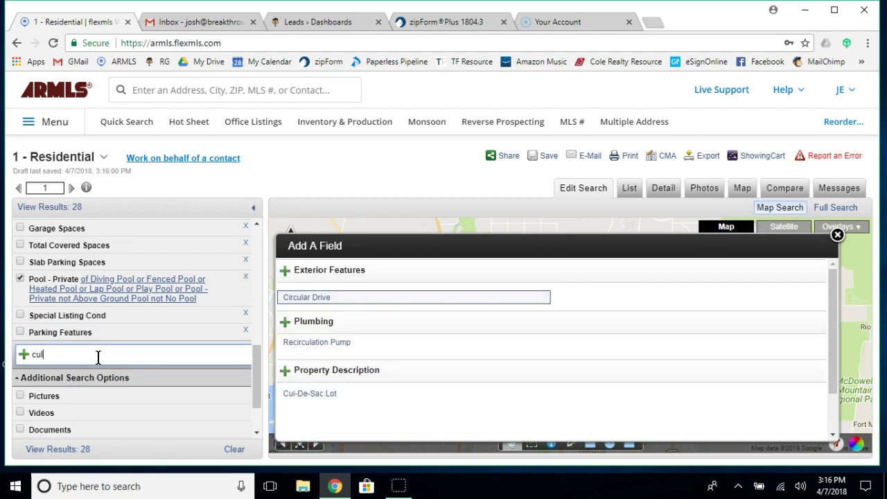
pyautogui.click(316, 395)
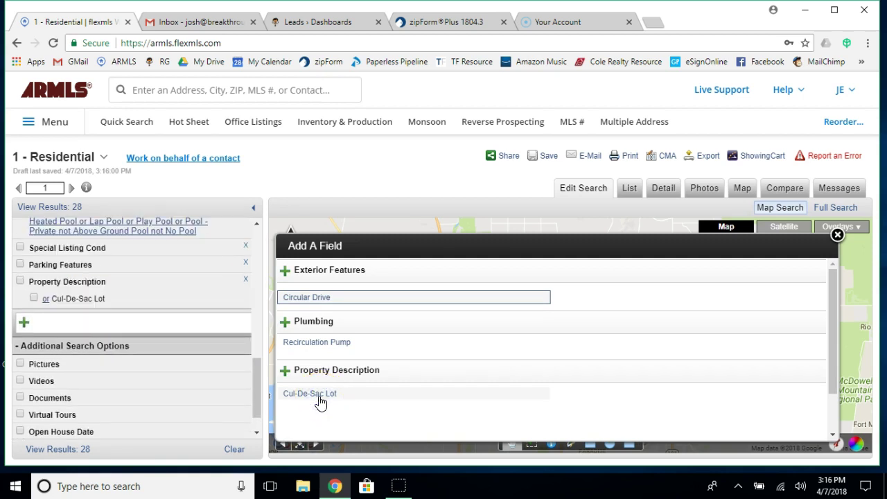
pyautogui.click(32, 299)
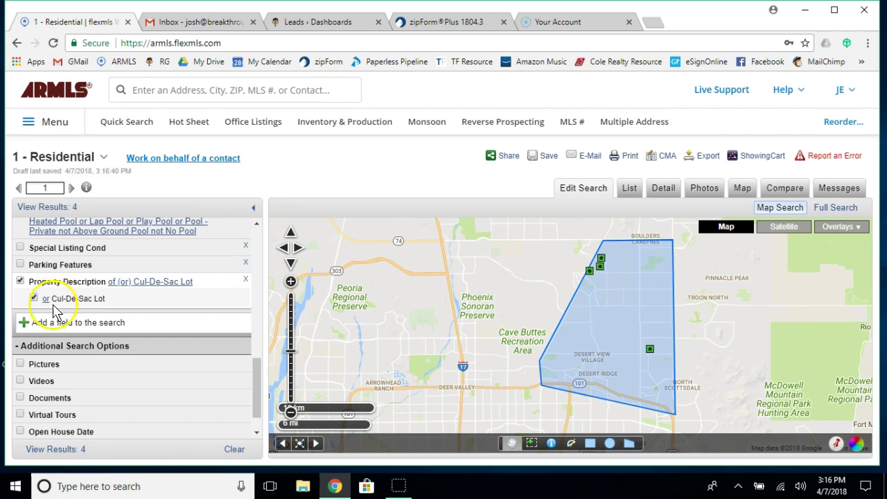
# Add Granite Countertops as a search field and turn it on.
pyautogui.click(87, 324)
pyautogui.write('anite')
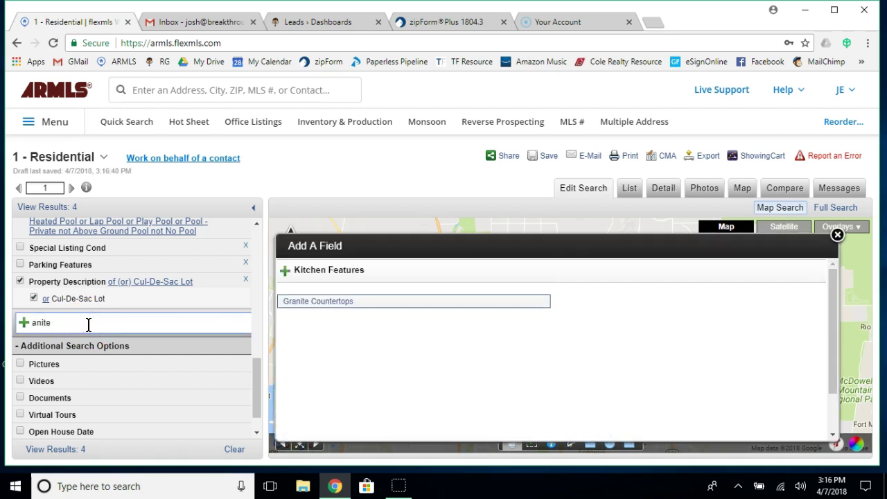
pyautogui.click(297, 304)
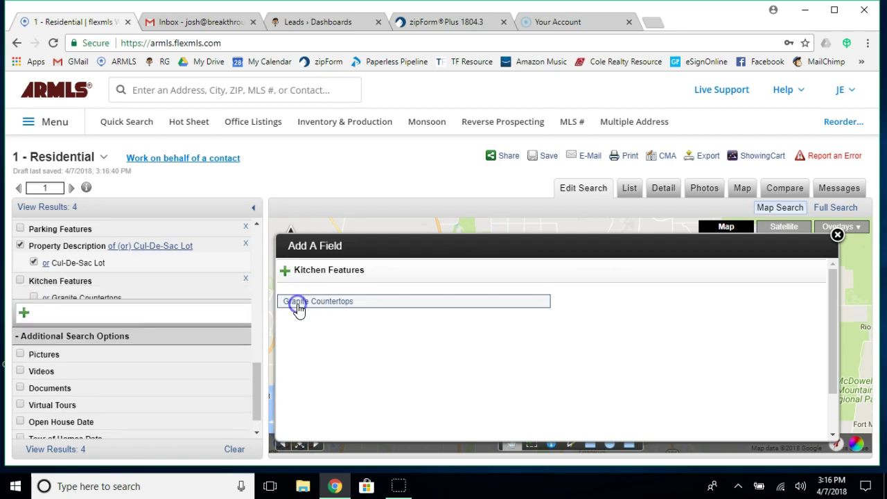
pyautogui.click(37, 303)
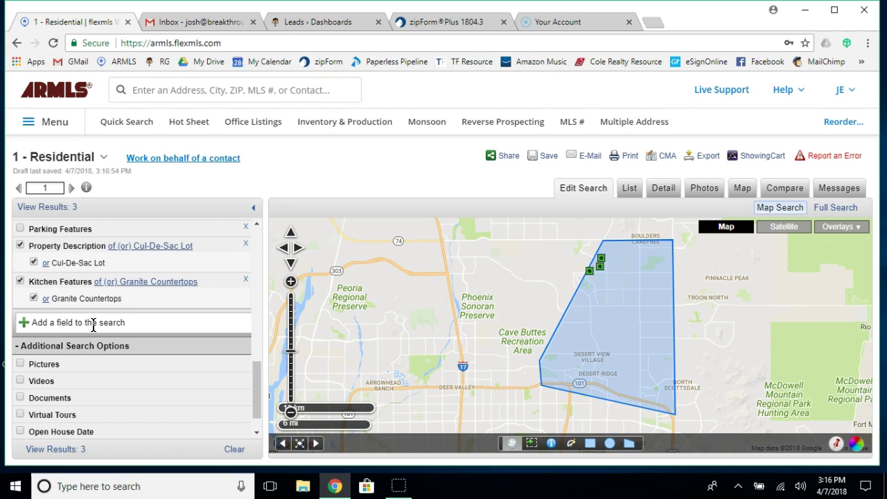
# Add the Vaulted Ceiling(s) feature, clear it again, then search the field list for lot fields.
pyautogui.click(94, 326)
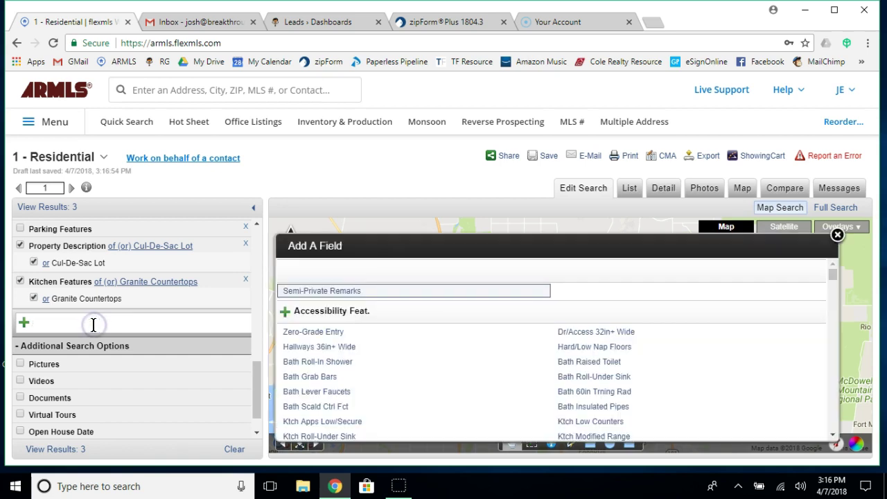
pyautogui.write('vaulted')
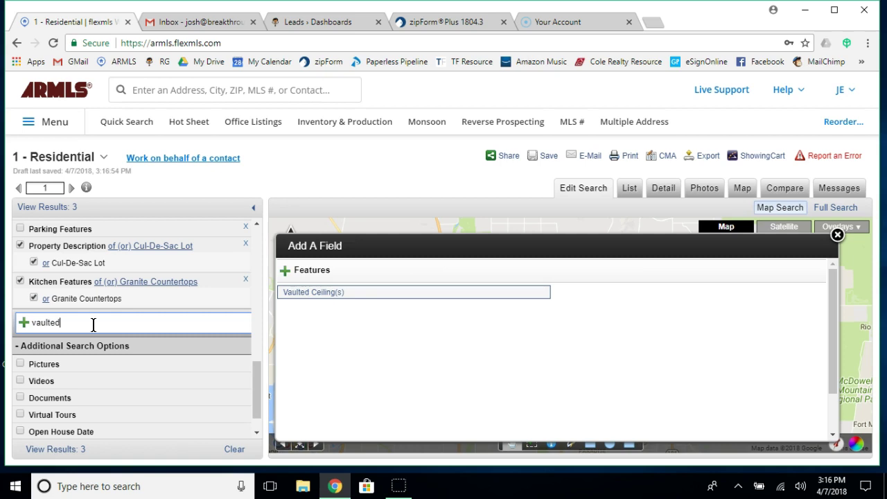
pyautogui.click(312, 292)
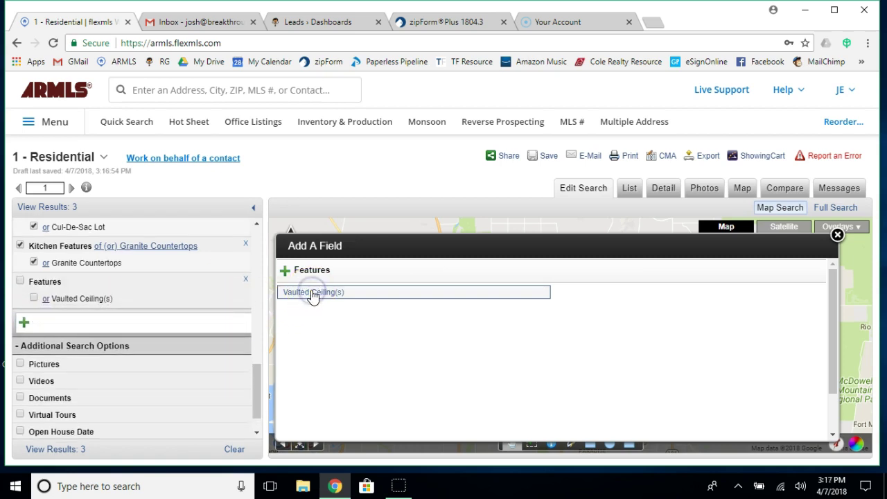
pyautogui.click(34, 298)
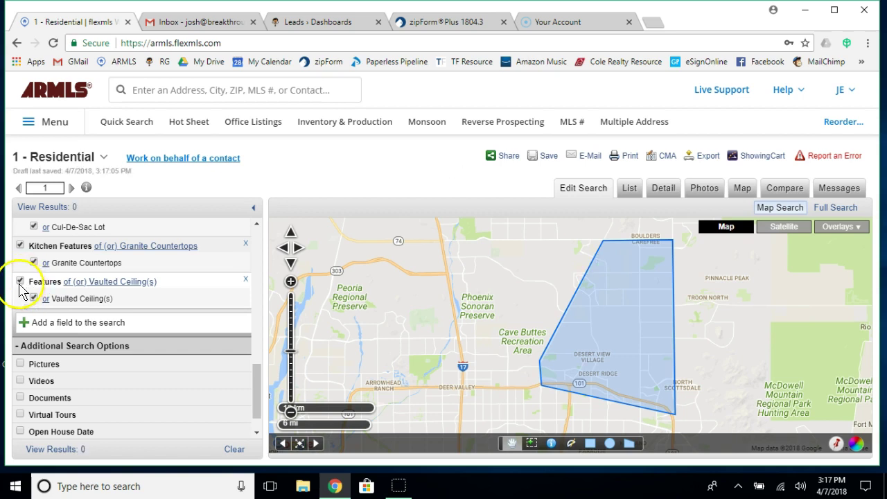
pyautogui.click(20, 282)
pyautogui.click(34, 298)
pyautogui.click(94, 323)
pyautogui.write('tot')
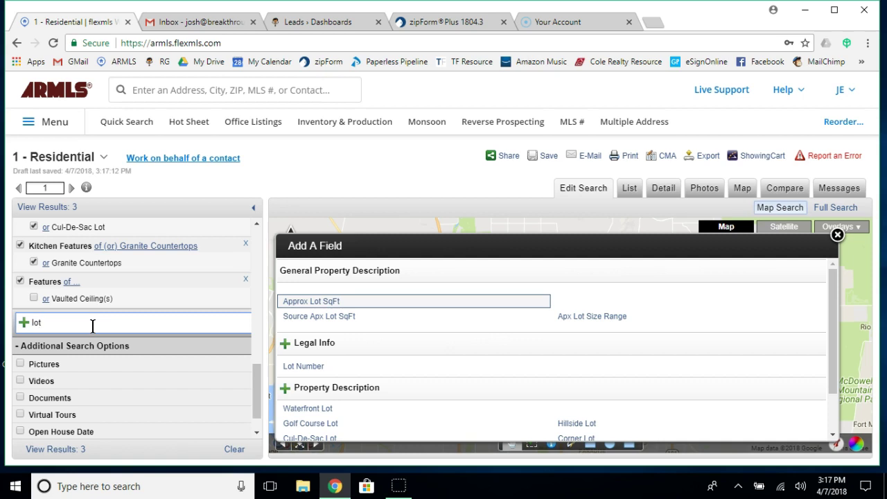
# Add the Approx Lot SqFt field, then remove it from the search.
pyautogui.click(305, 303)
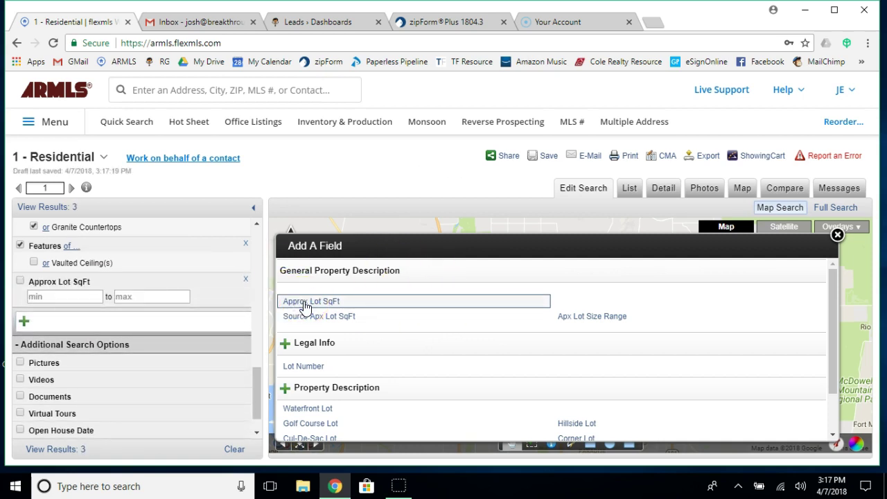
pyautogui.click(138, 321)
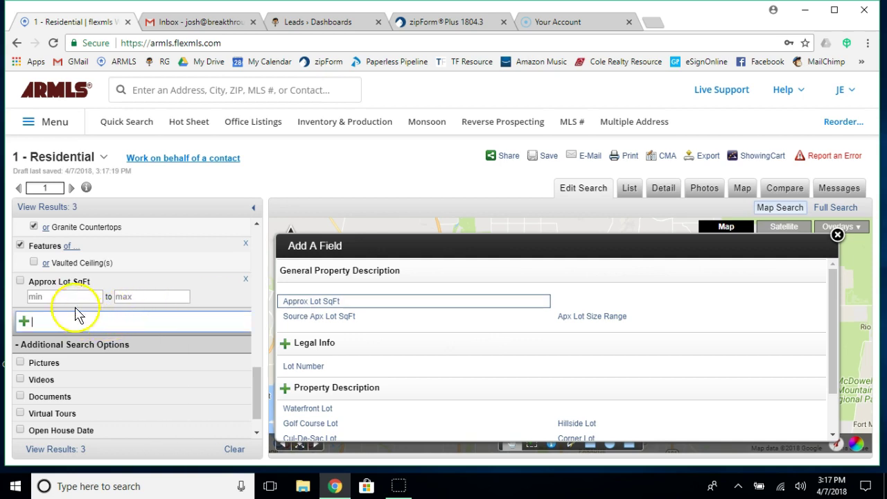
pyautogui.click(246, 280)
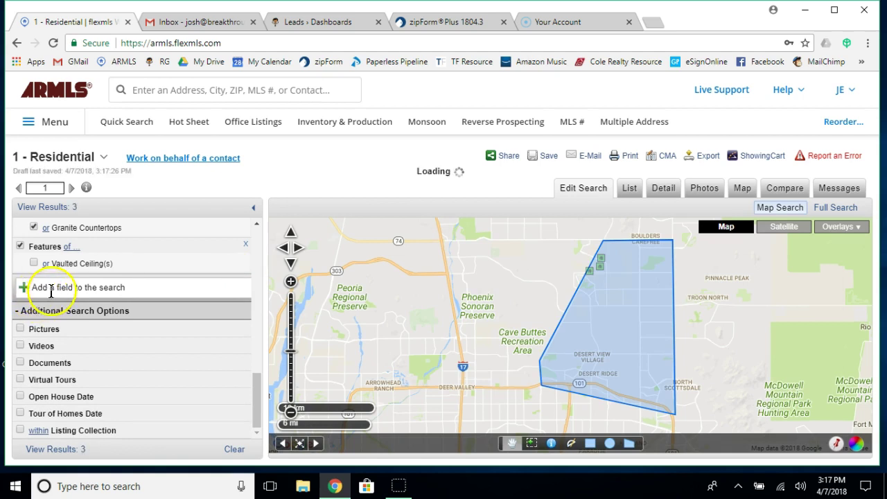
# Add Apx Lot Size Range and select the ranges from 10,001 through 24,000, leaving 1 result.
pyautogui.click(56, 288)
pyautogui.write('t')
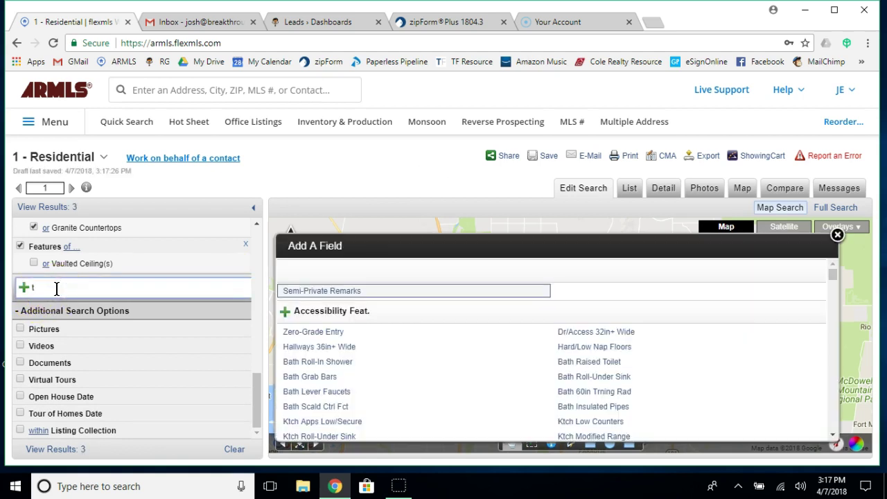
pyautogui.write('lot')
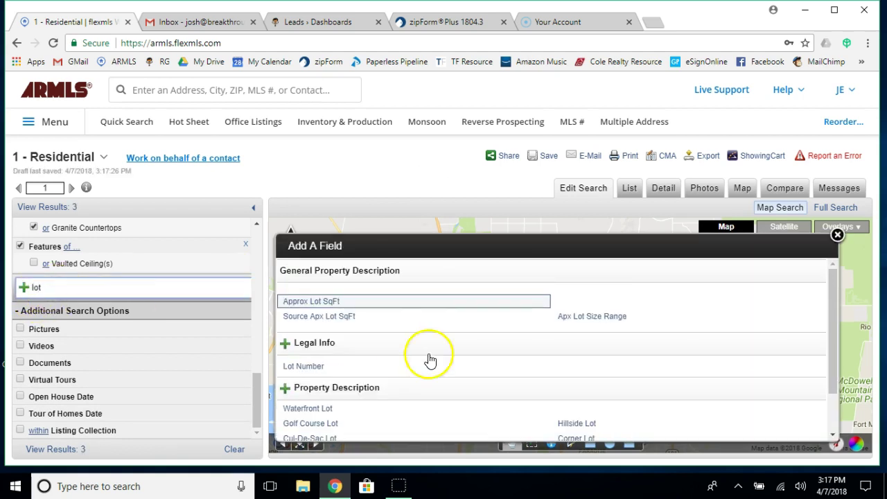
pyautogui.click(574, 317)
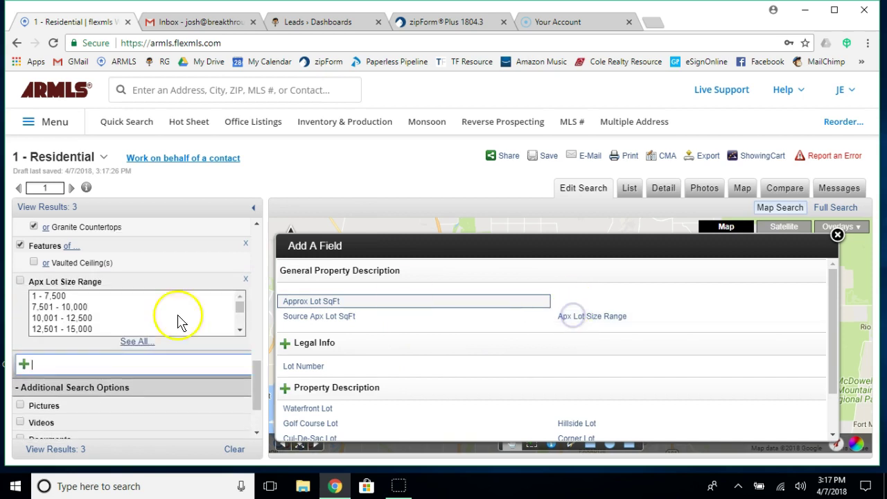
pyautogui.click(56, 318)
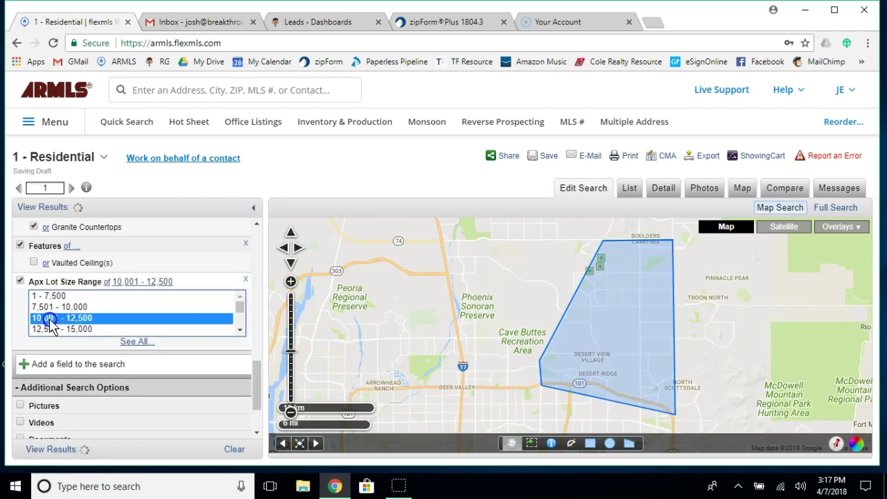
pyautogui.keyDown('ctrl'); pyautogui.click(57, 330); pyautogui.keyUp('ctrl')
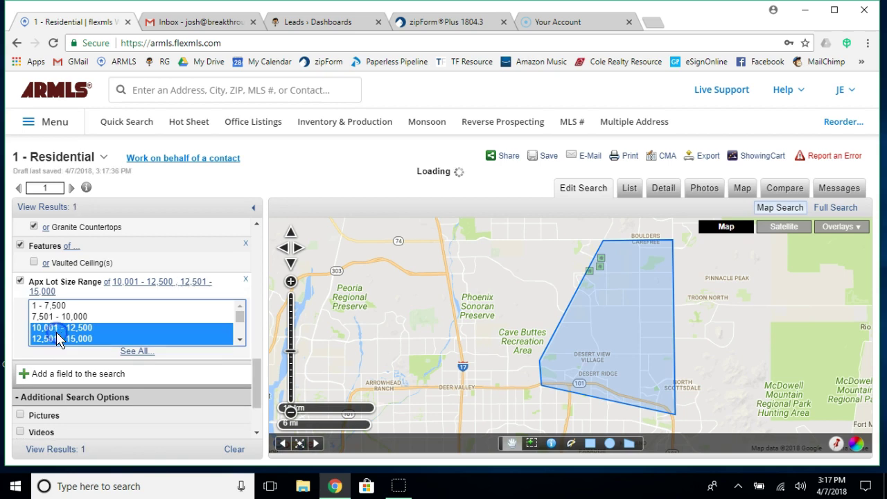
pyautogui.click(240, 340)
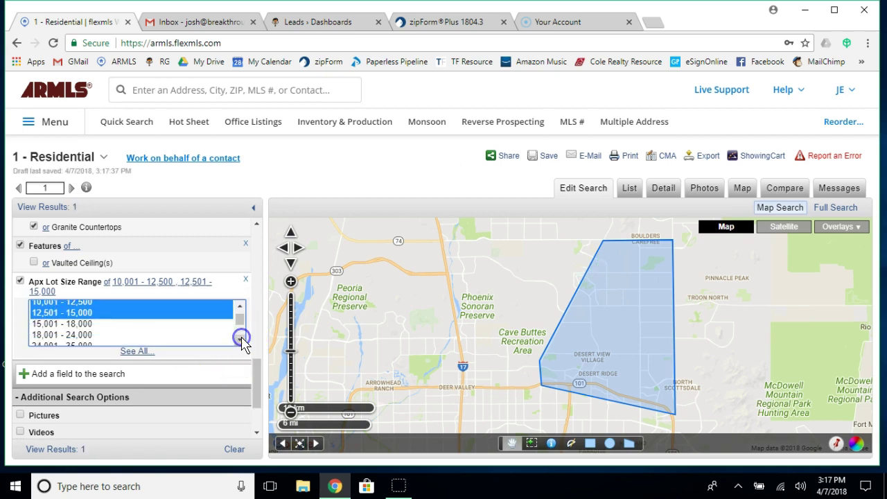
pyautogui.keyDown('ctrl'); pyautogui.click(65, 324); pyautogui.keyUp('ctrl')
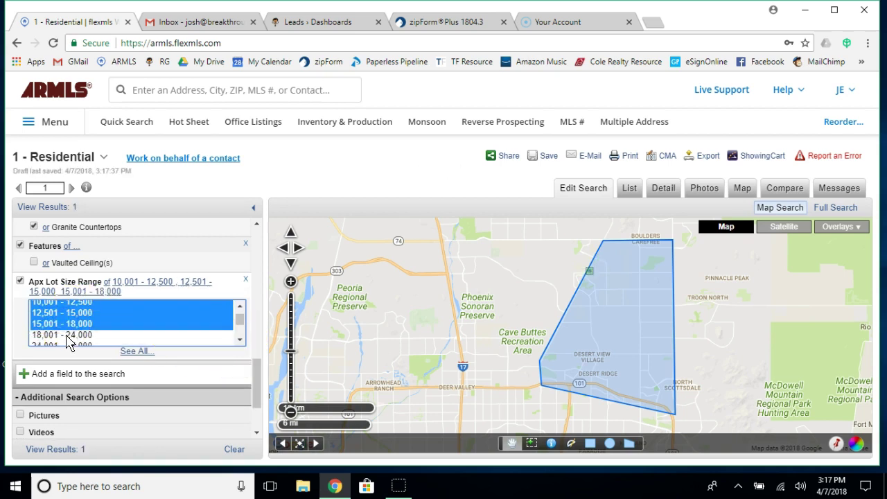
pyautogui.keyDown('ctrl'); pyautogui.click(67, 335); pyautogui.keyUp('ctrl')
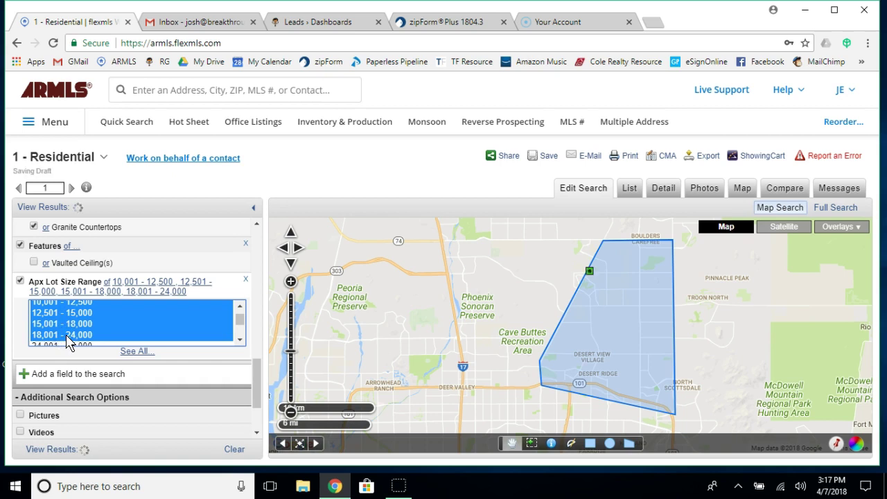
pyautogui.click(71, 451)
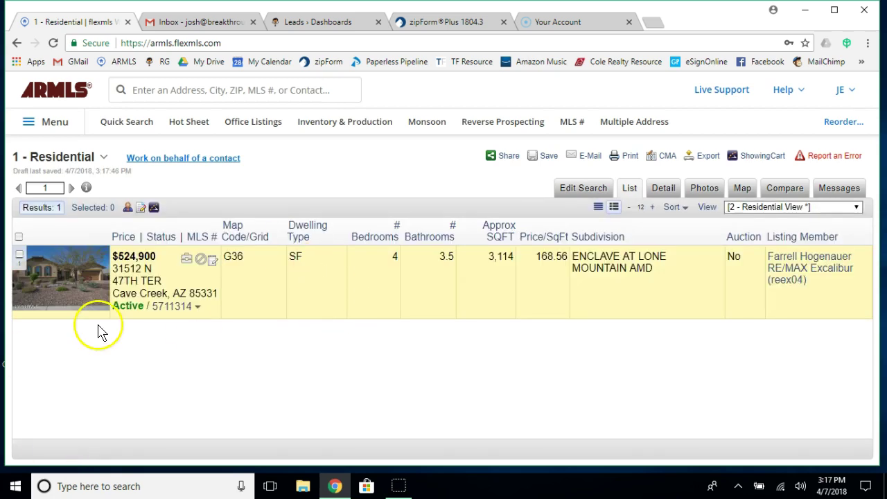
pyautogui.click(578, 190)
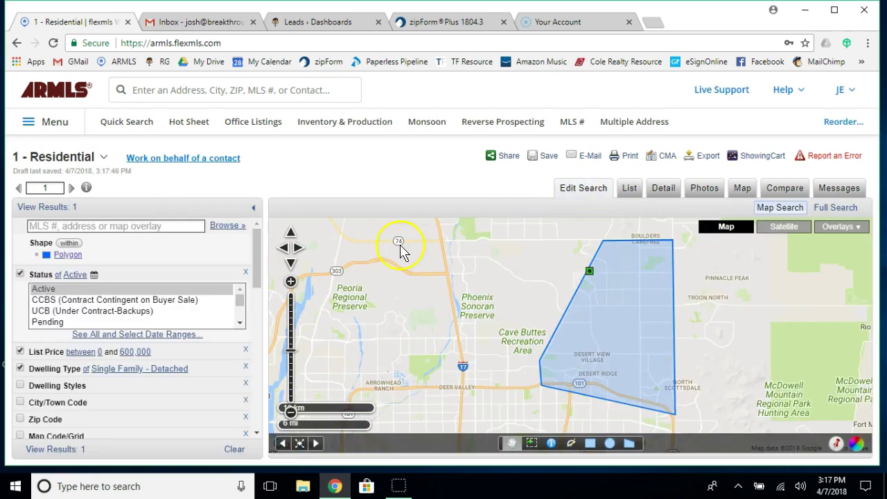
pyautogui.scroll(-3, 133, 368)
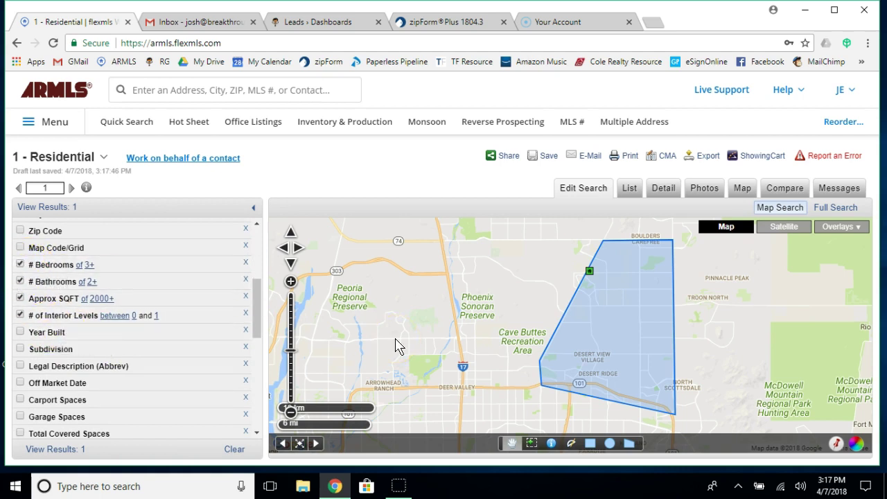
pyautogui.scroll(-2, 164, 356)
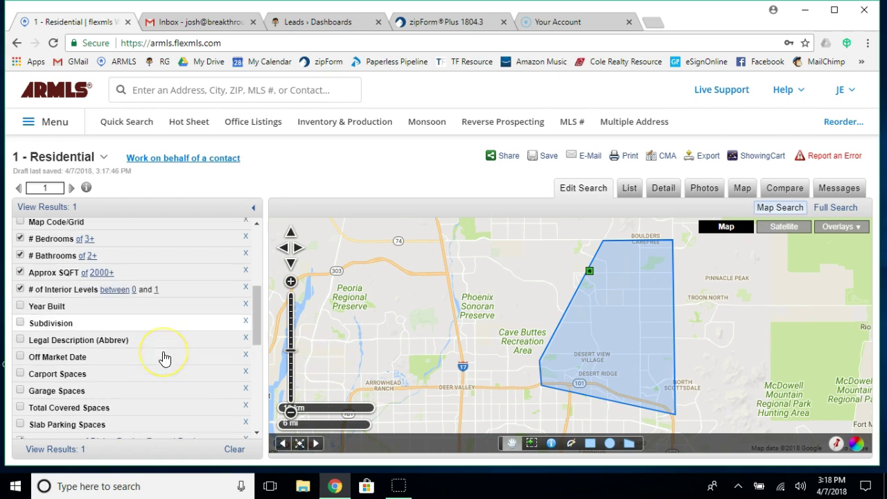
pyautogui.scroll(-2, 164, 357)
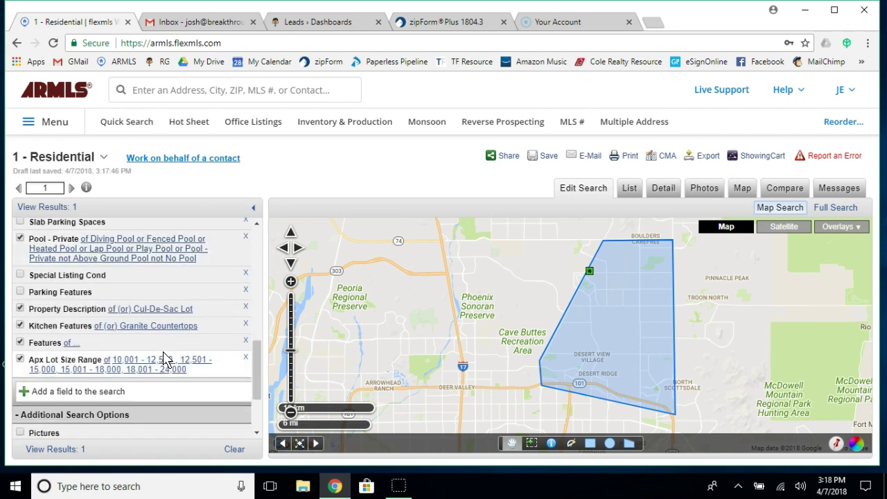
pyautogui.scroll(2, 165, 358)
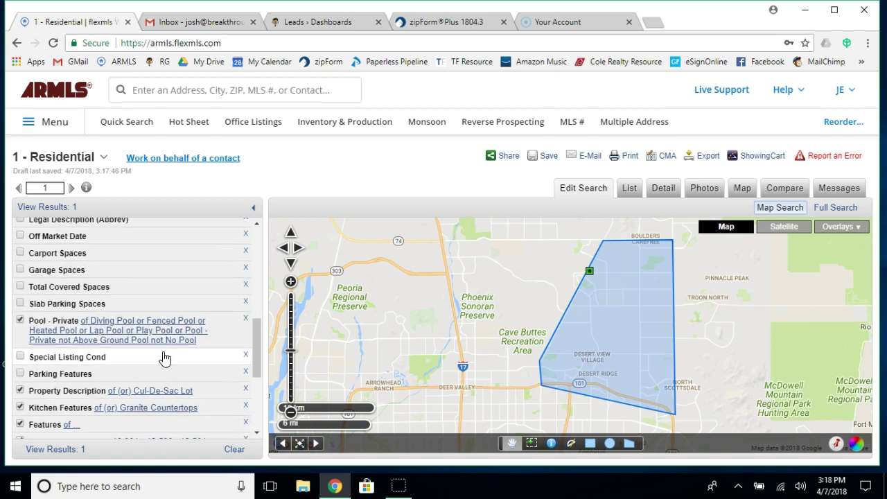
pyautogui.scroll(5, 164, 358)
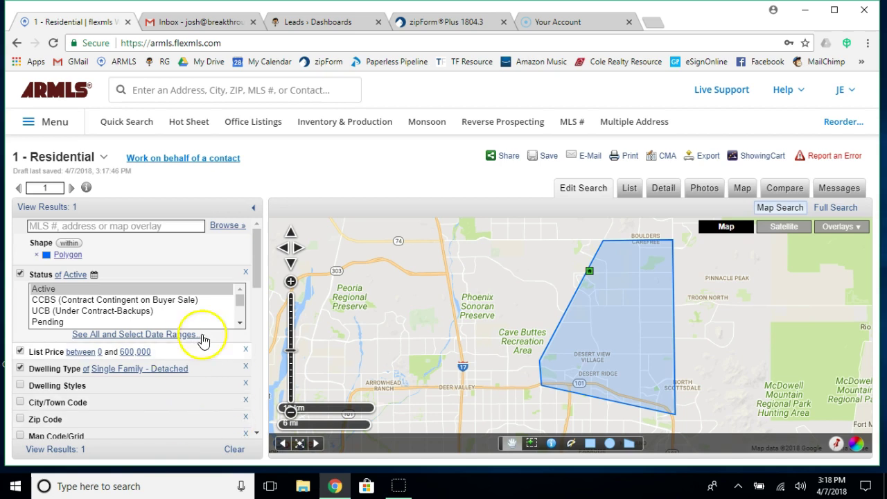
pyautogui.click(524, 333)
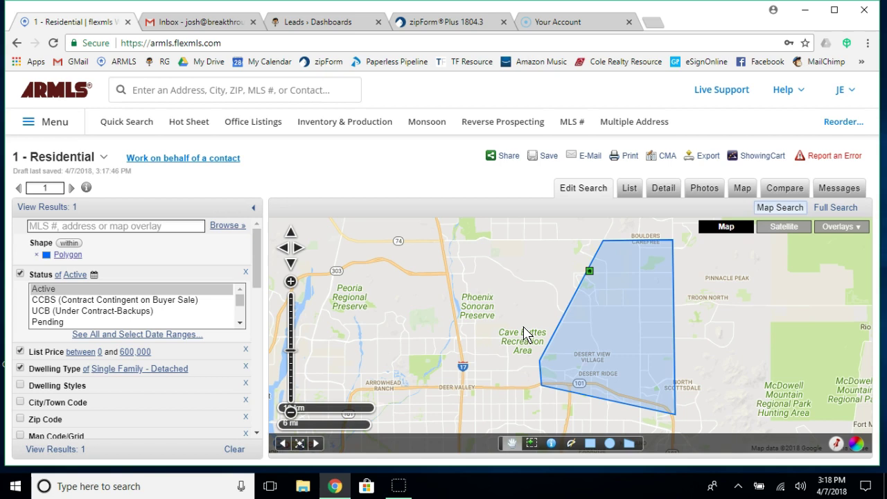
pyautogui.click(325, 202)
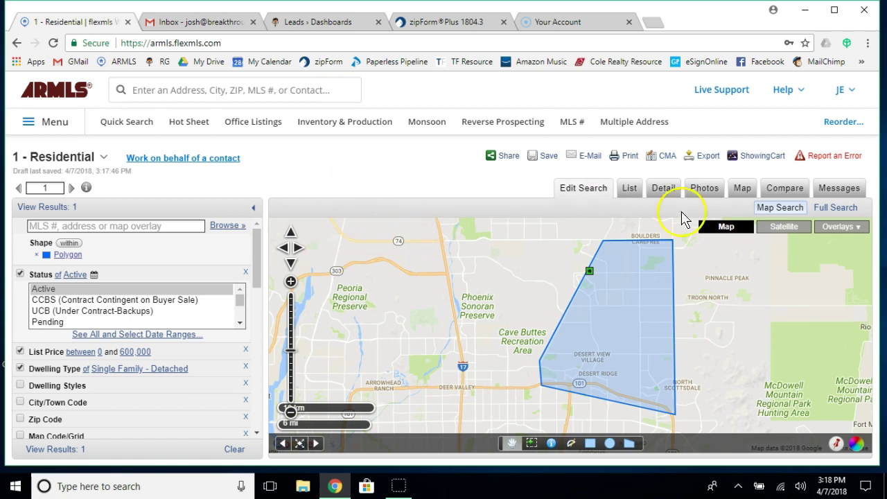
# Start saving a new search and name it after the clients' perfect home search.
pyautogui.click(545, 157)
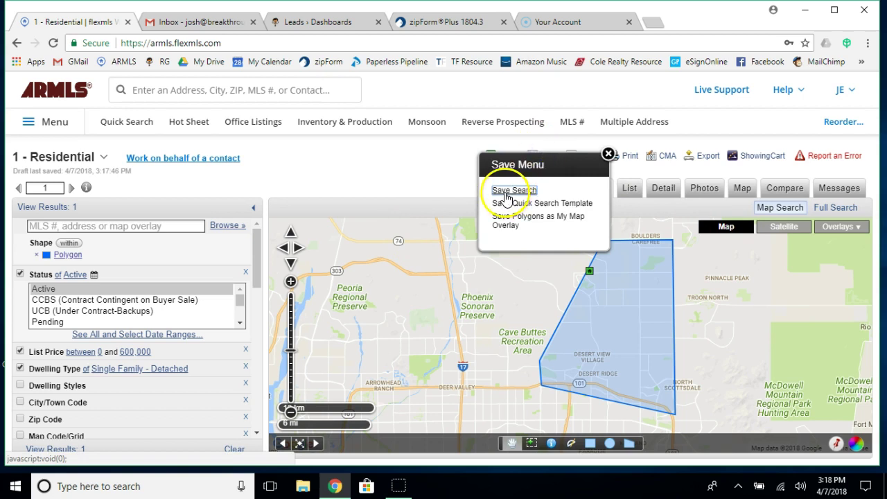
pyautogui.click(505, 194)
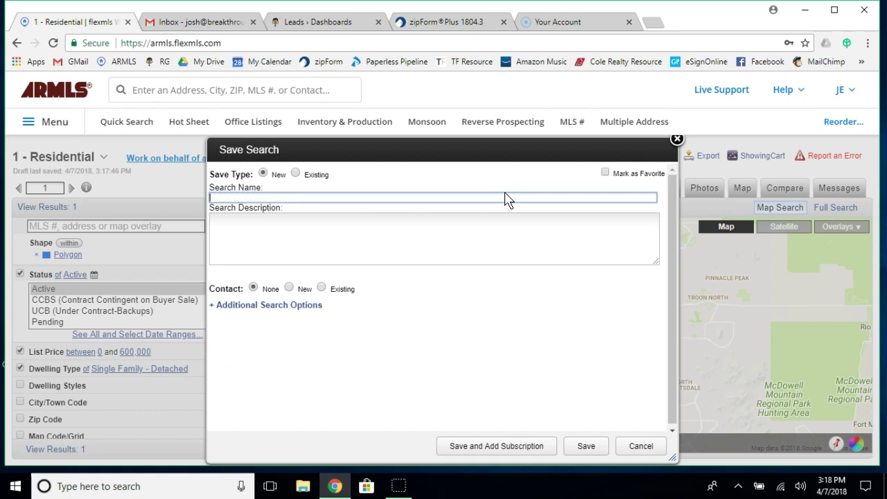
pyautogui.write('Mr and Mrs. Smith Perfect Home Search')
pyautogui.press('Tab')
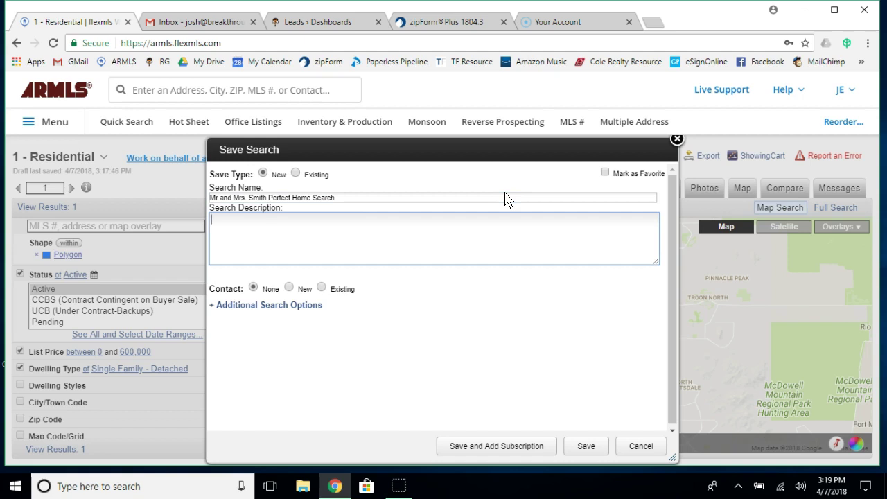
# Describe it as Active homes, 2000sf, 3 bedrooms, pool, culdesac, under $600,000, with Granite Counter Tops.
pyautogui.write('These are all of the Active homes in your ideal area with')
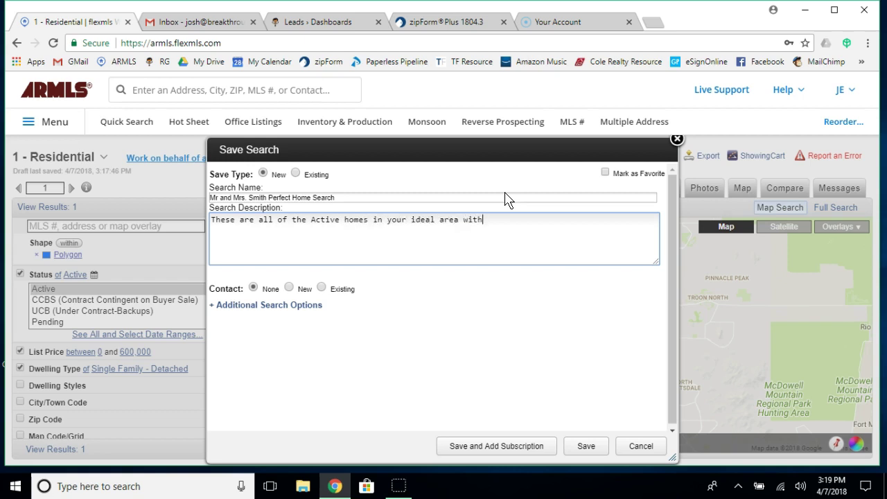
pyautogui.write(' at least 2000sf, 3 bedrooms, 2 baths')
pyautogui.press('BackSpace')
pyautogui.press('BackSpace')
pyautogui.press('BackSpace')
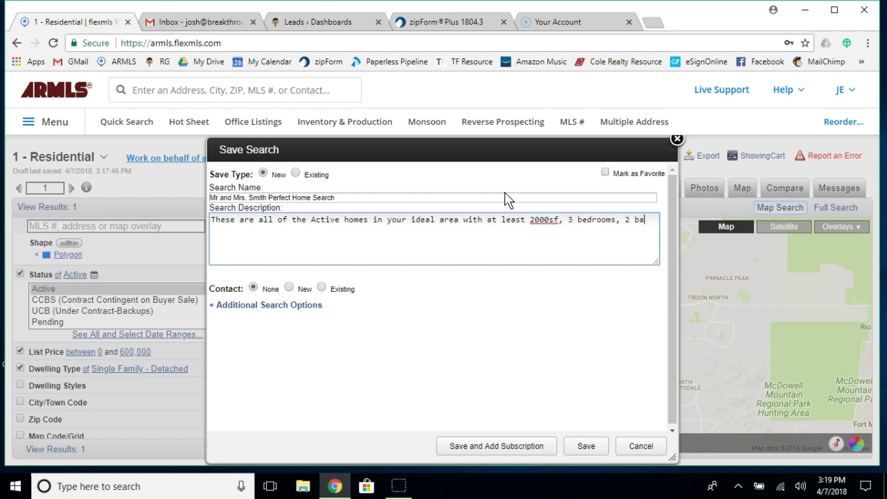
pyautogui.write('ths, pool, on a ')
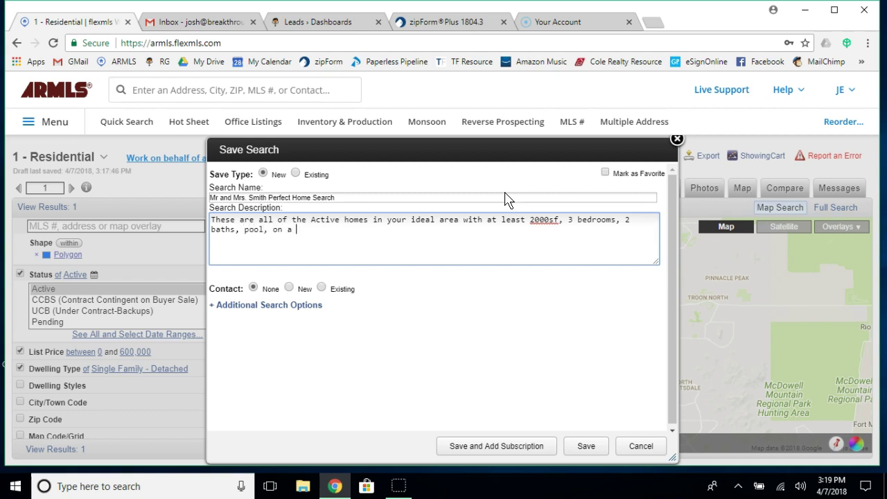
pyautogui.write('culdesac, under $')
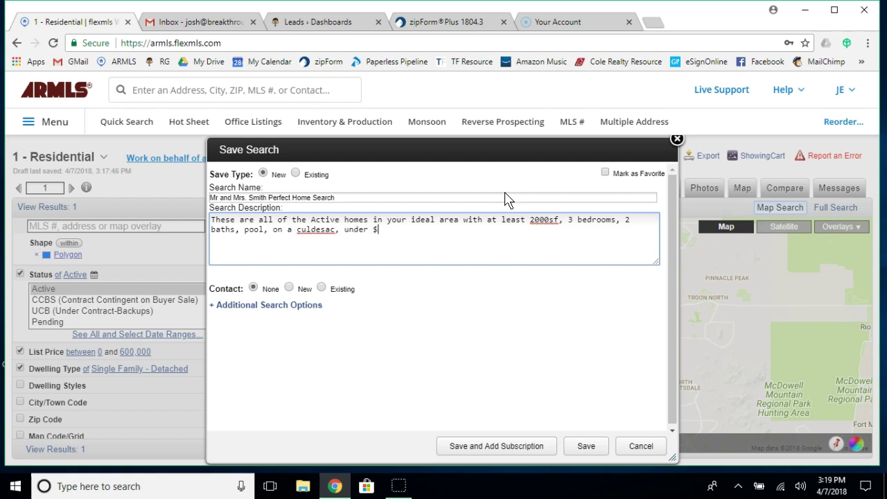
pyautogui.write('6000,000')
pyautogui.write('with Gran')
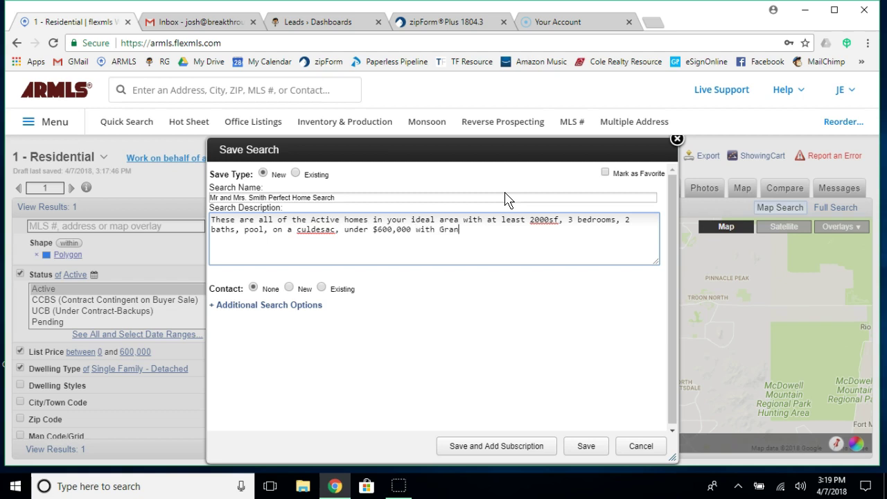
pyautogui.write('ite Counter Tops.')
# Insert 'one story' after 'Active' in the description and remove the extra 'h'.
pyautogui.click(520, 218)
pyautogui.click(386, 234)
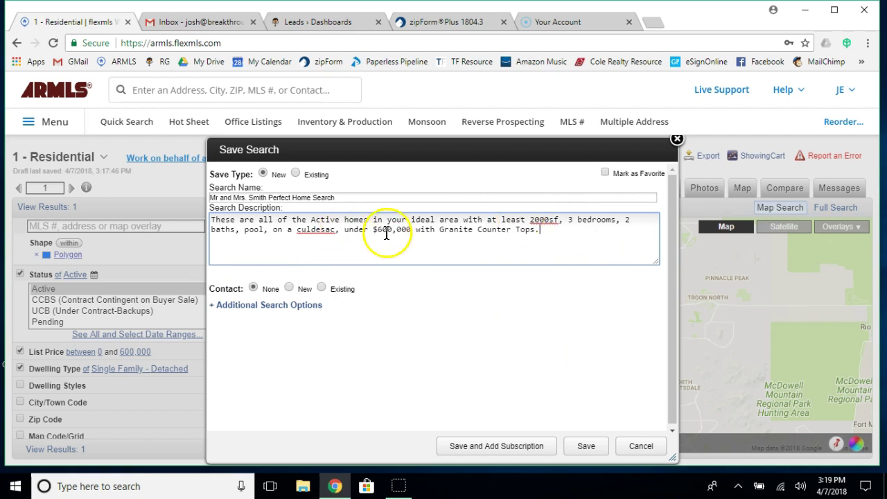
pyautogui.click(344, 220)
pyautogui.write('one story h')
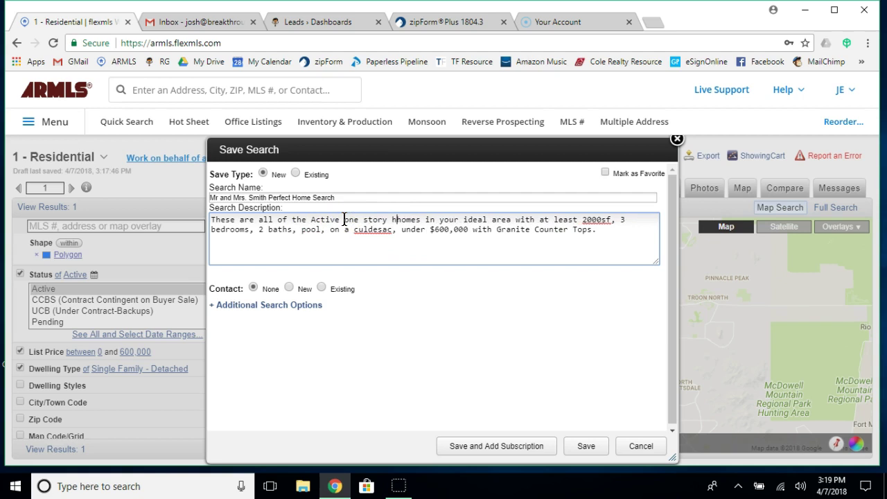
pyautogui.press('BackSpace')
pyautogui.click(485, 260)
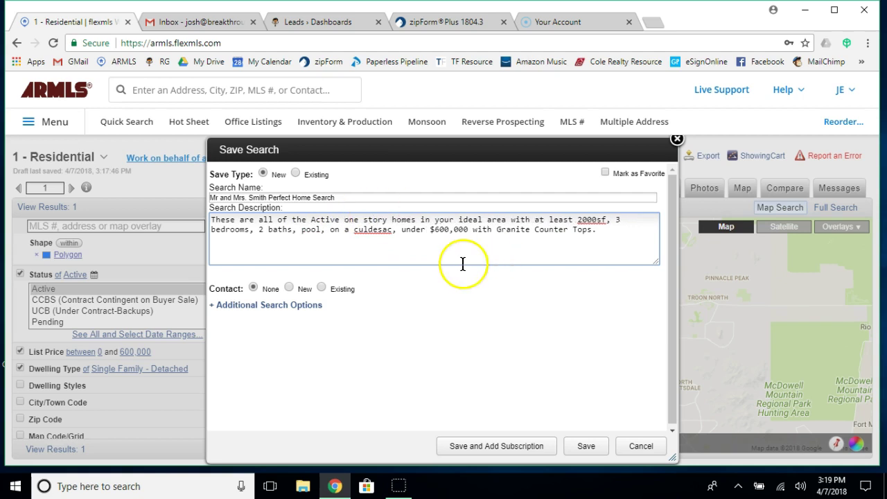
# Attach a new contact with the clients' display name and e-mail, creating and inviting a portal account.
pyautogui.click(290, 288)
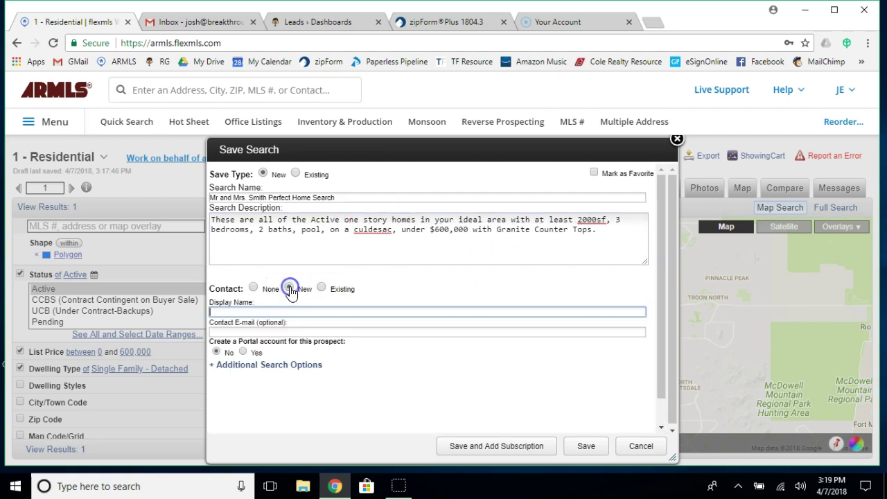
pyautogui.click(252, 312)
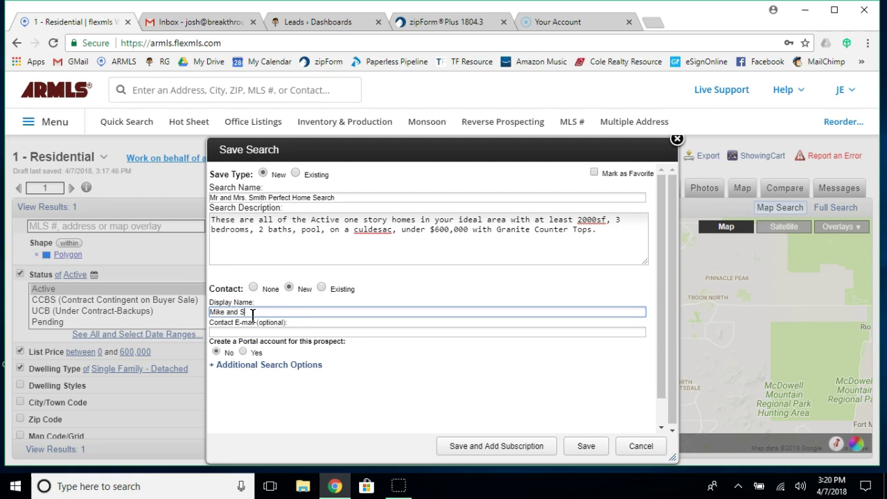
pyautogui.click(241, 332)
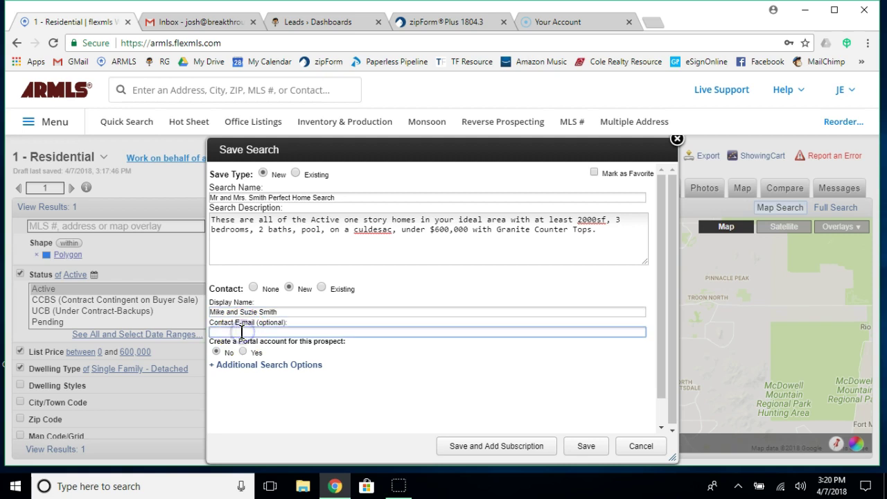
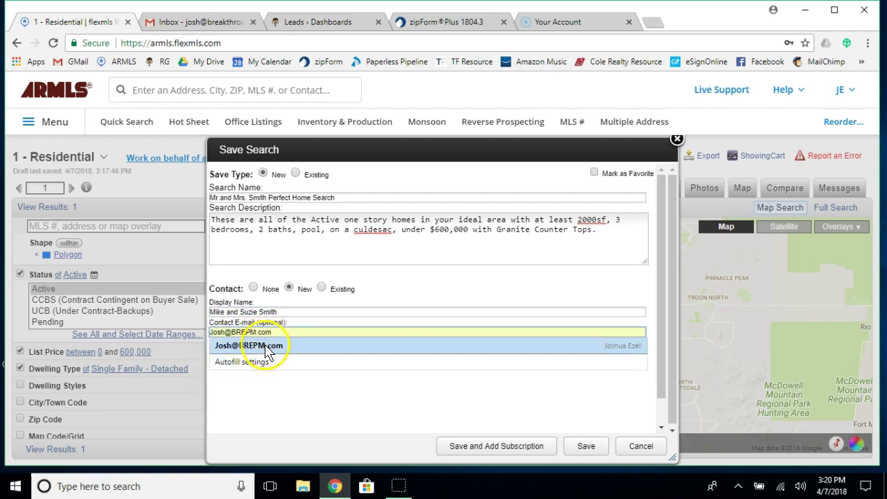
pyautogui.click(269, 348)
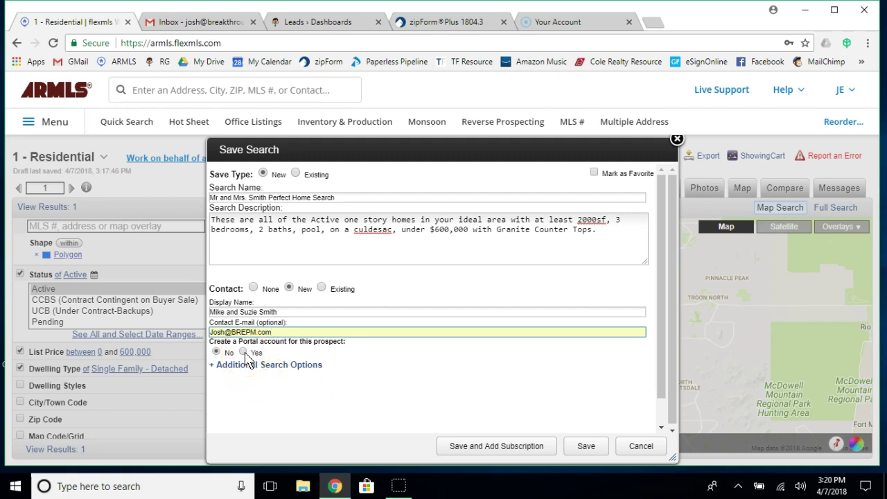
pyautogui.click(243, 353)
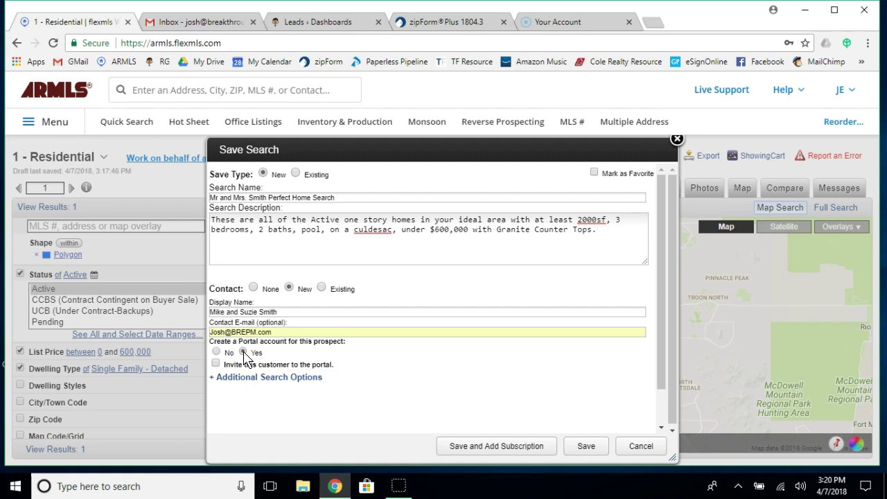
pyautogui.click(216, 364)
# Save the search with a subscription and choose the Portal Template (Default) e-mail template.
pyautogui.click(216, 364)
pyautogui.click(491, 447)
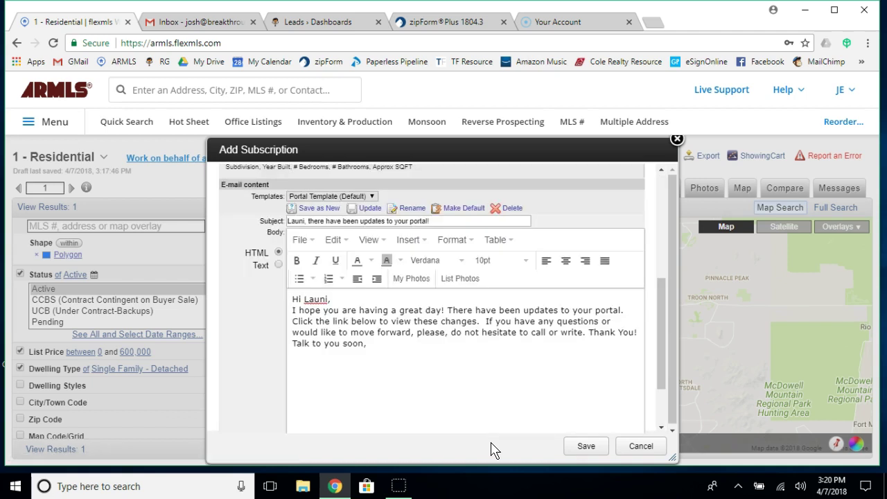
pyautogui.click(342, 199)
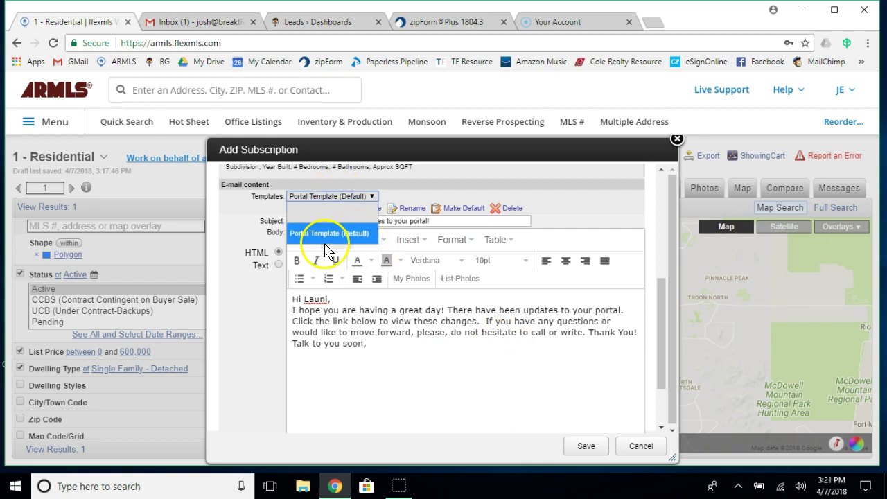
pyautogui.click(323, 234)
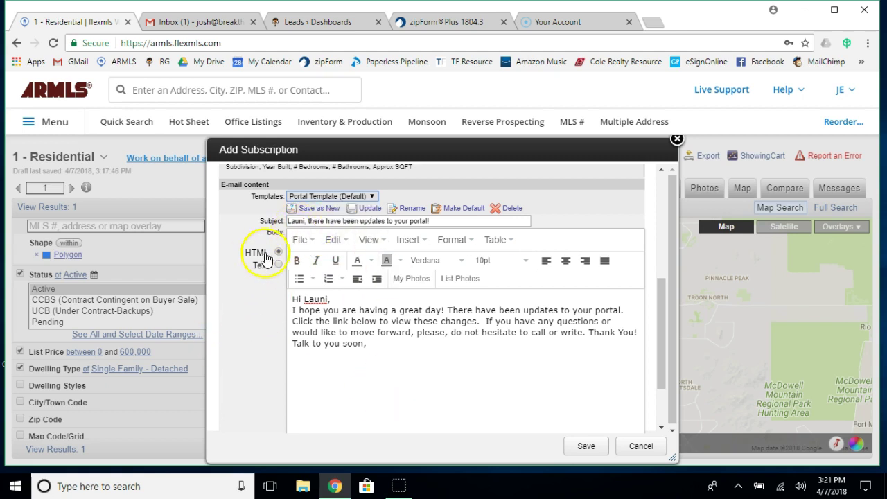
# Put the clients' names in the subject, add a comma, and insert 'Perfect Home' before portal.
pyautogui.doubleClick(304, 221)
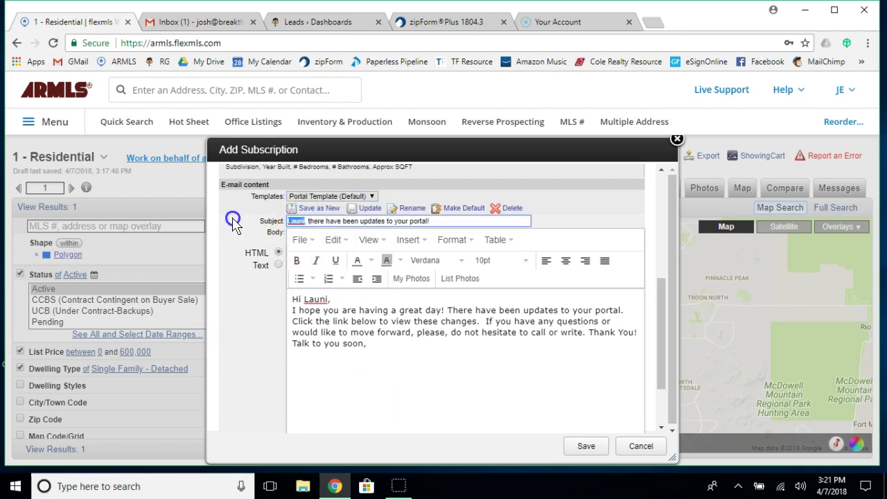
pyautogui.write('Mr and ')
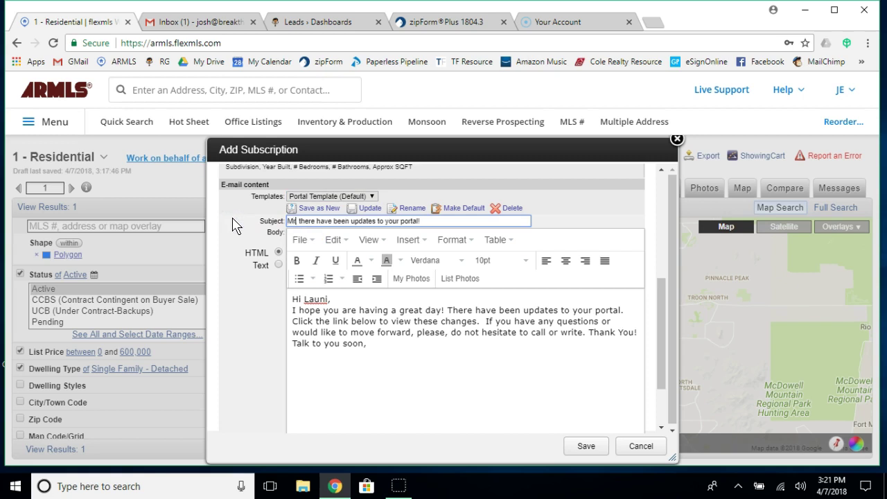
pyautogui.write('Mrs Smith,')
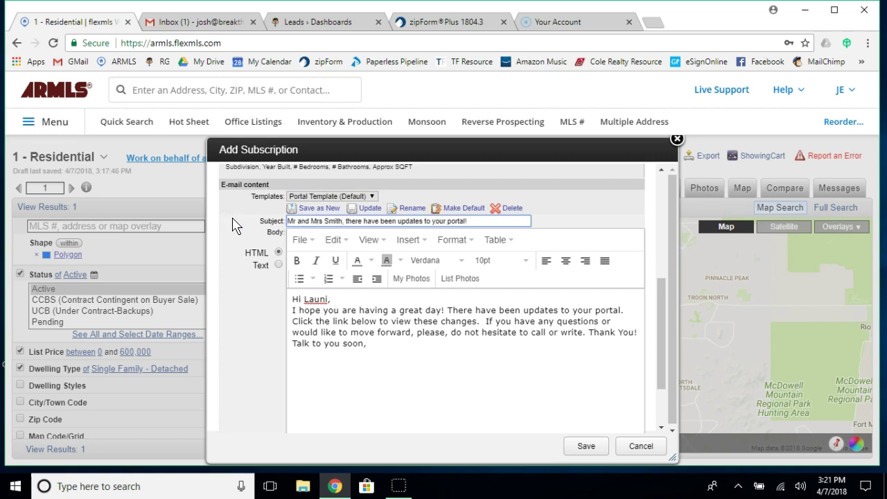
pyautogui.press('Delete')
pyautogui.write(',')
pyautogui.click(446, 222)
pyautogui.write('Perfect ')
pyautogui.write('Home')
pyautogui.write("'")
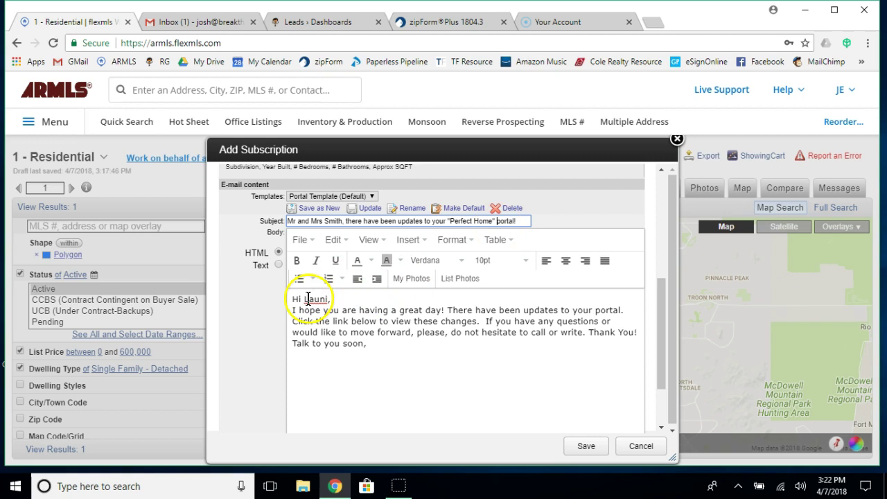
# Address the body greeting to the clients, add punctuation, and save the subscription.
pyautogui.moveTo(303, 299); pyautogui.dragTo(325, 299)
pyautogui.write('Mr a')
pyautogui.write('nd Mrs Smi')
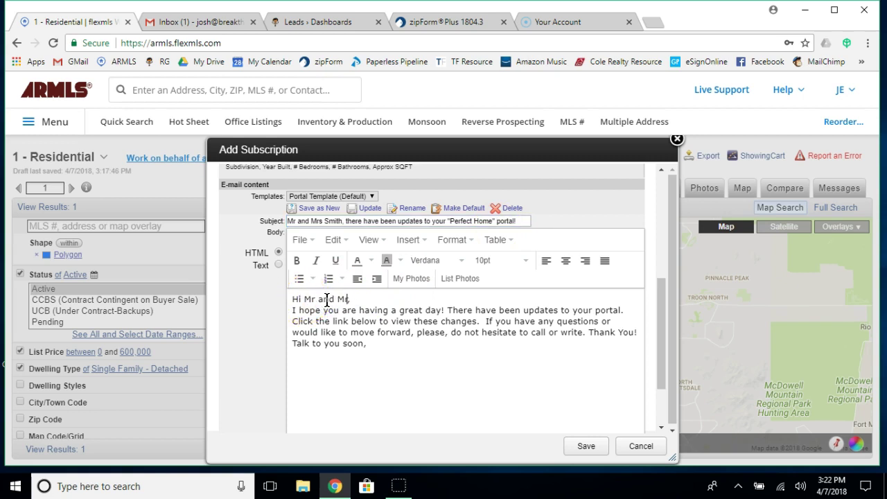
pyautogui.write('th')
pyautogui.click(447, 336)
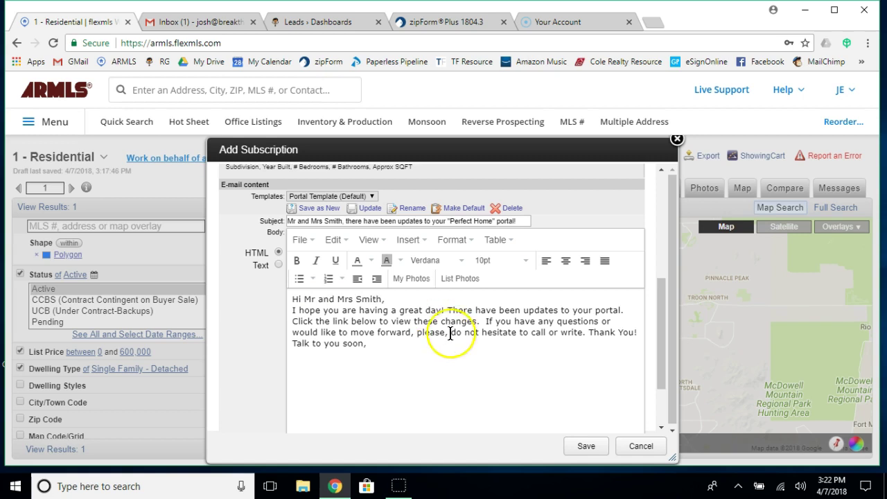
pyautogui.write(',')
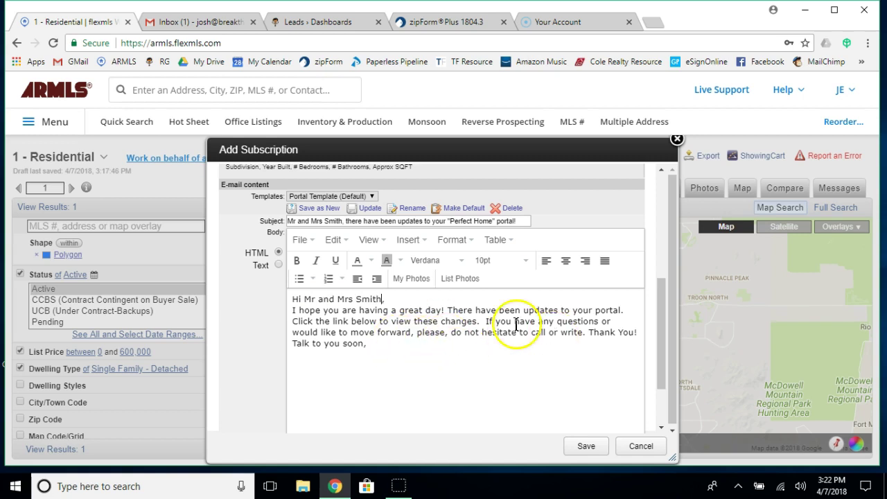
pyautogui.write(',')
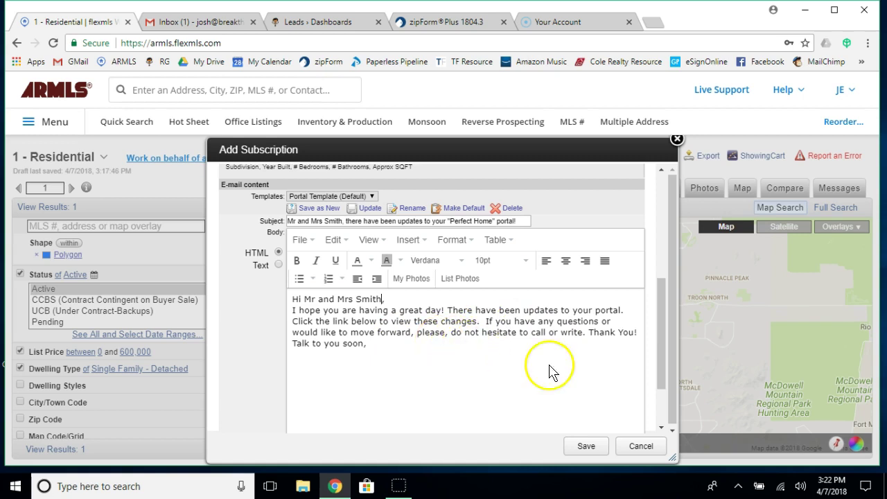
pyautogui.click(586, 446)
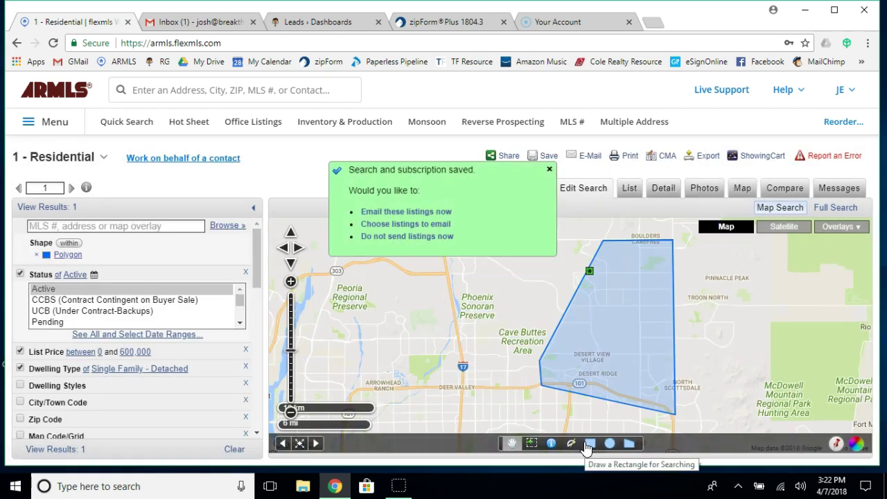
# E-mail the matching listings now as the Interactive Version.
pyautogui.click(433, 380)
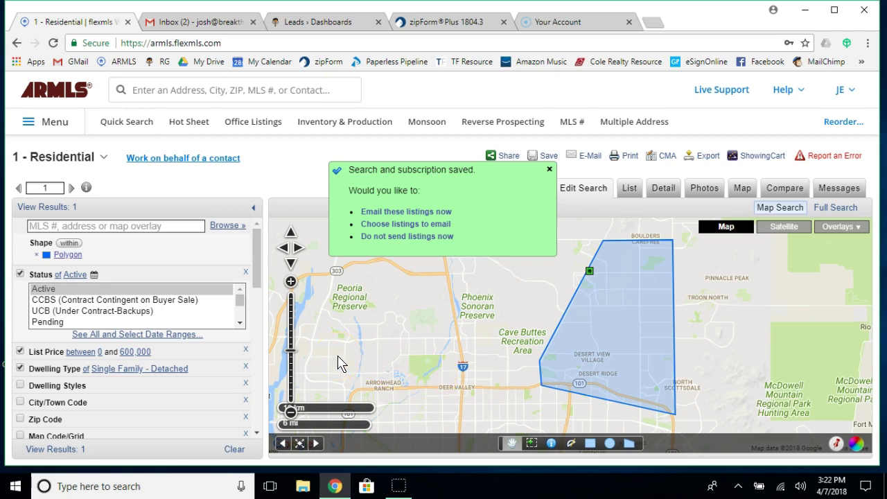
pyautogui.click(392, 214)
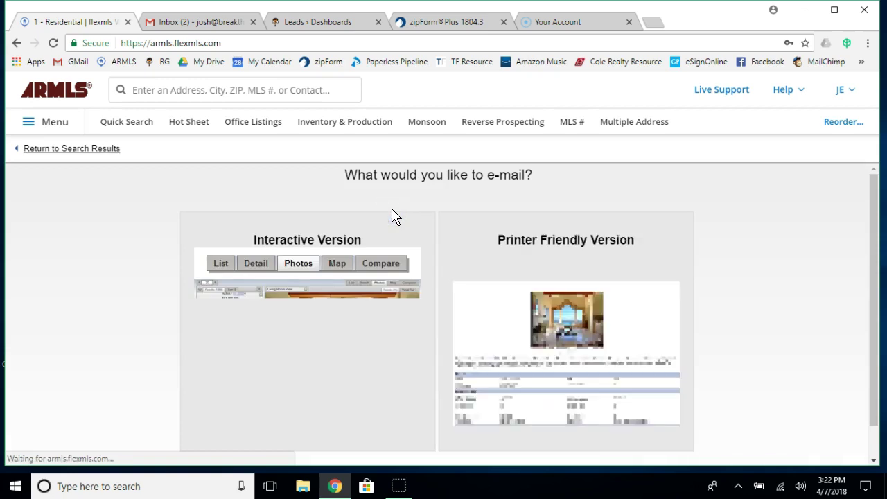
pyautogui.click(366, 326)
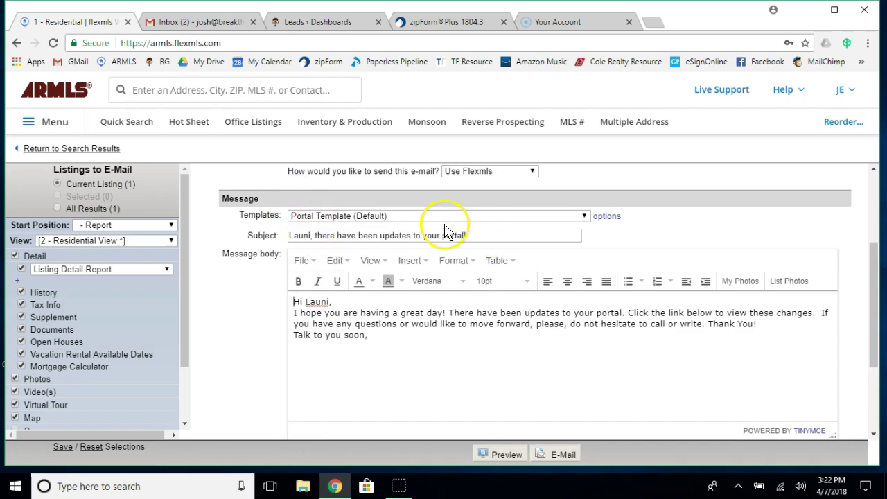
# Set the subject to 'Currently Active Homes Fitting Your Perfect Criteria' and select the old message body.
pyautogui.moveTo(477, 241); pyautogui.dragTo(66, 254)
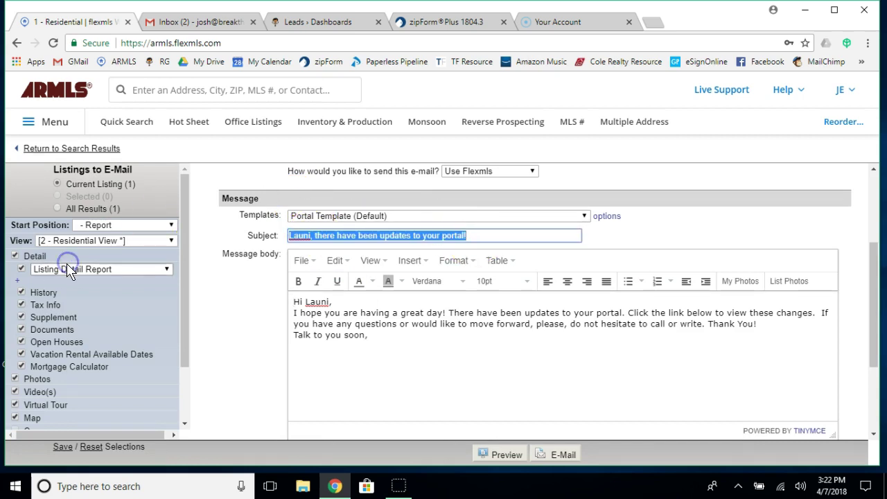
pyautogui.write('Cur')
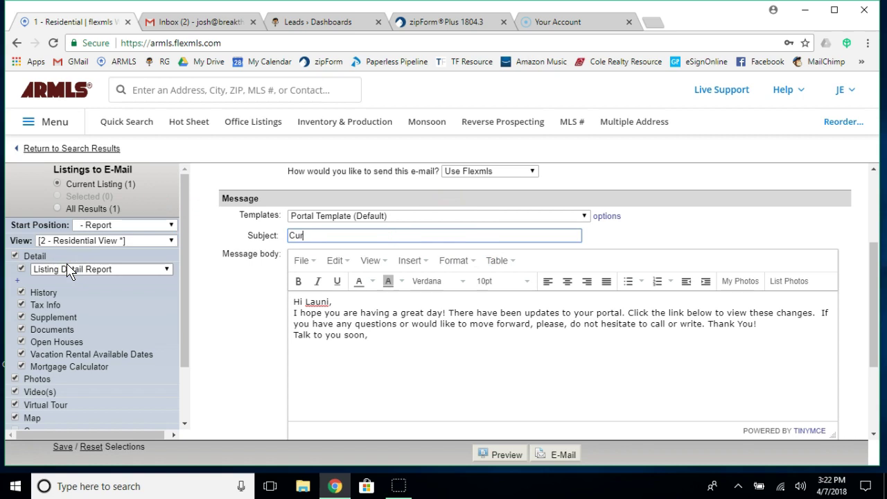
pyautogui.write('rently Act')
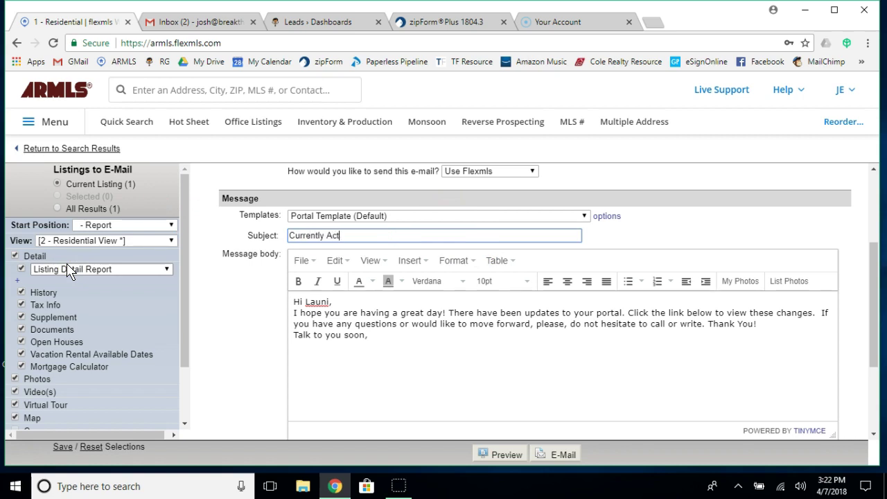
pyautogui.write('ive Homes Fitting Your')
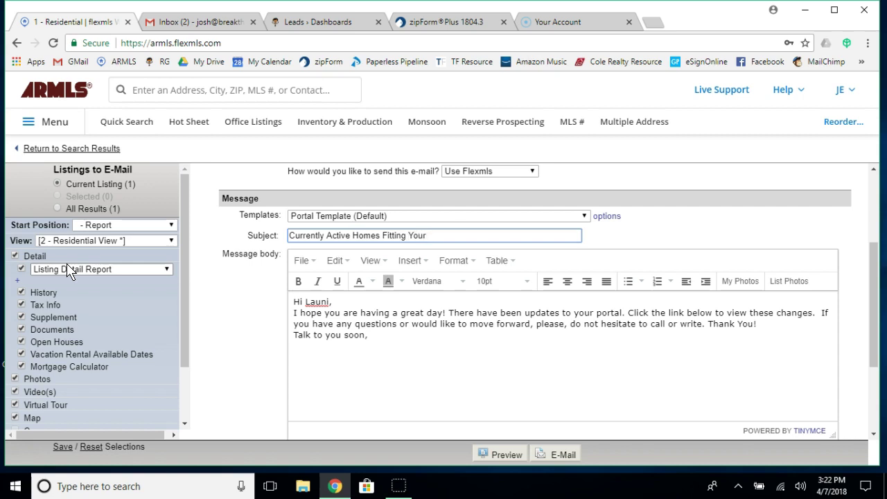
pyautogui.write(' Perfect Criteria')
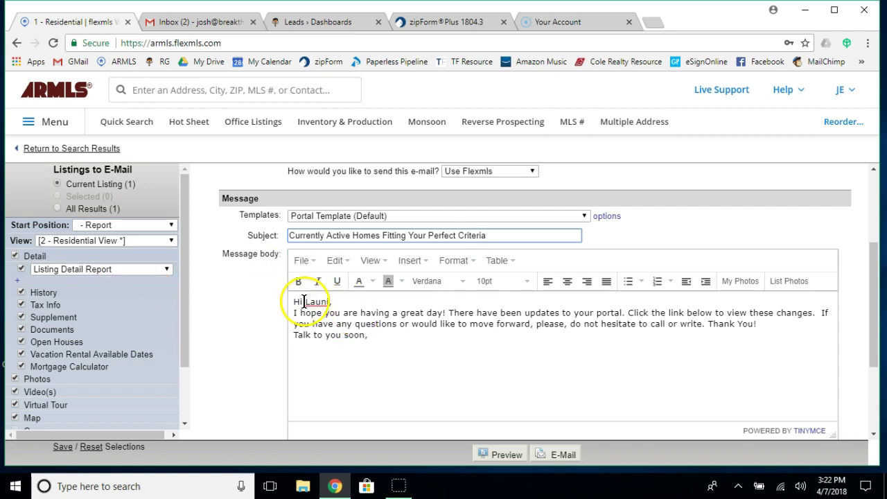
pyautogui.moveTo(305, 303); pyautogui.dragTo(640, 390)
pyautogui.moveTo(793, 375); pyautogui.dragTo(817, 314)
# Write a message greeting the client, presenting the only fitting home and suggesting a viewing.
pyautogui.write('MR And S If you have any questions or would like to move forward')
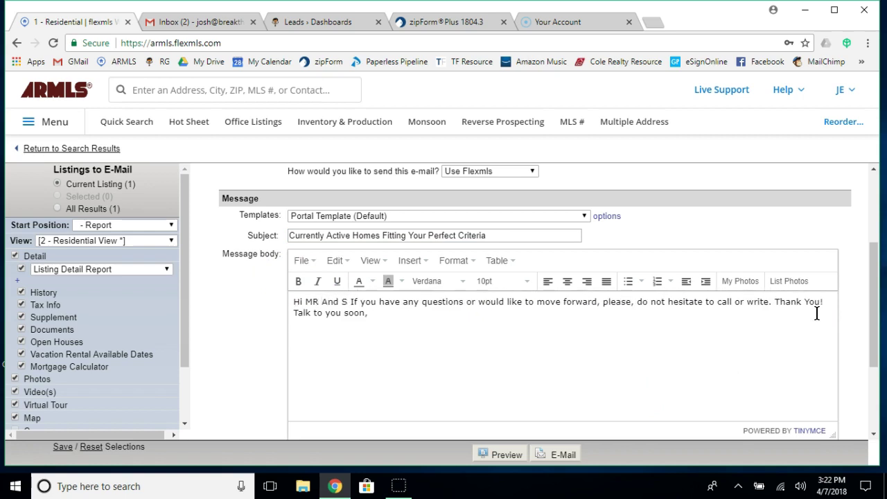
pyautogui.press('BackSpace')
pyautogui.write('Mrs Smi')
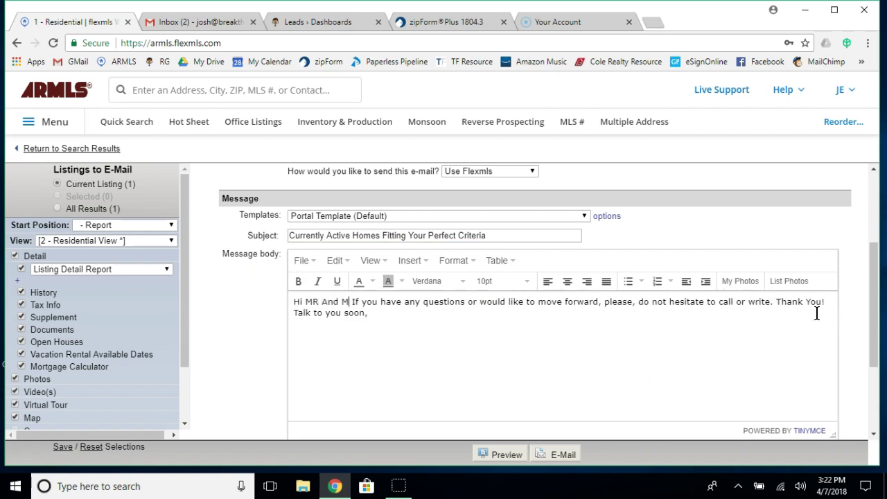
pyautogui.write('th,')
pyautogui.press('Return')
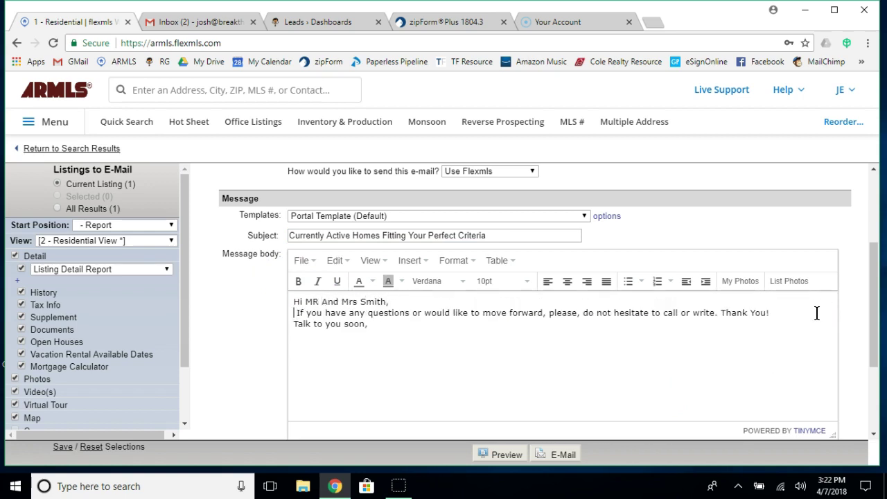
pyautogui.write('I hope you are h')
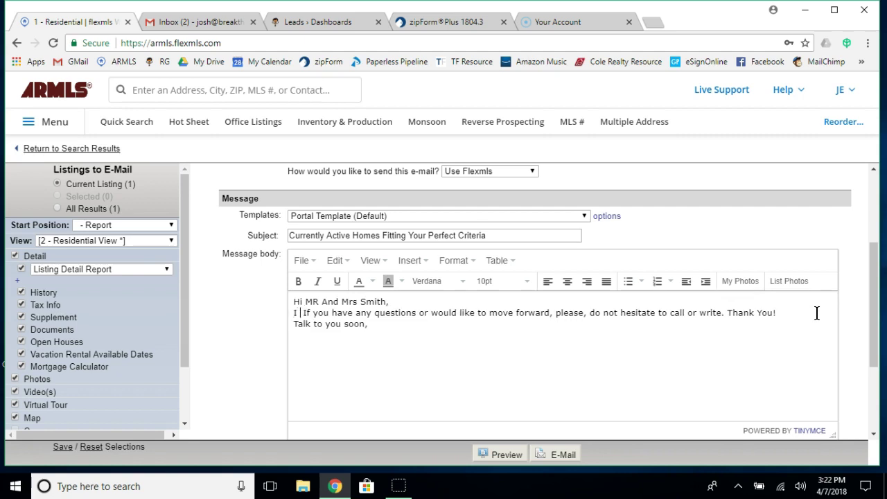
pyautogui.write('aving')
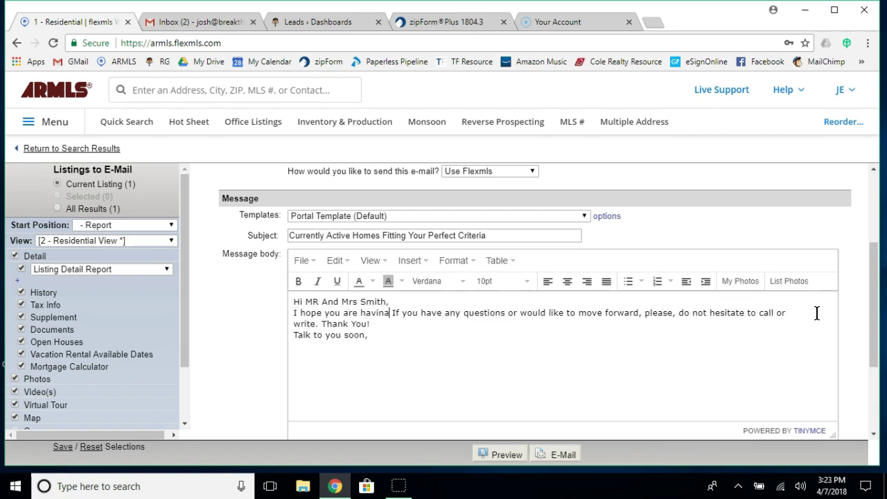
pyautogui.write(' a gr')
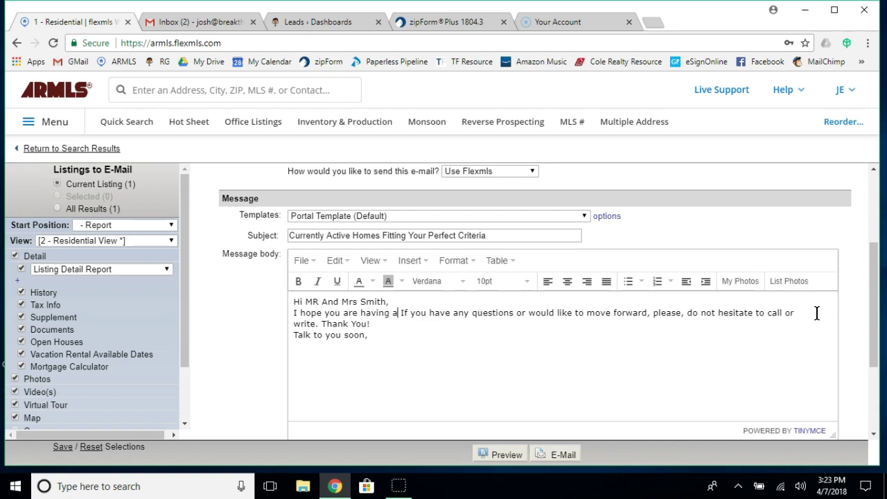
pyautogui.write('eat weekend! ')
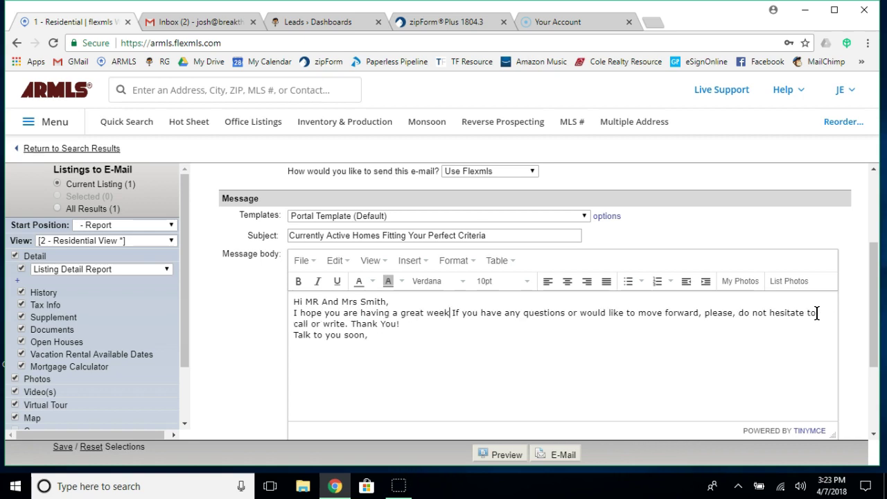
pyautogui.write('Here is the ')
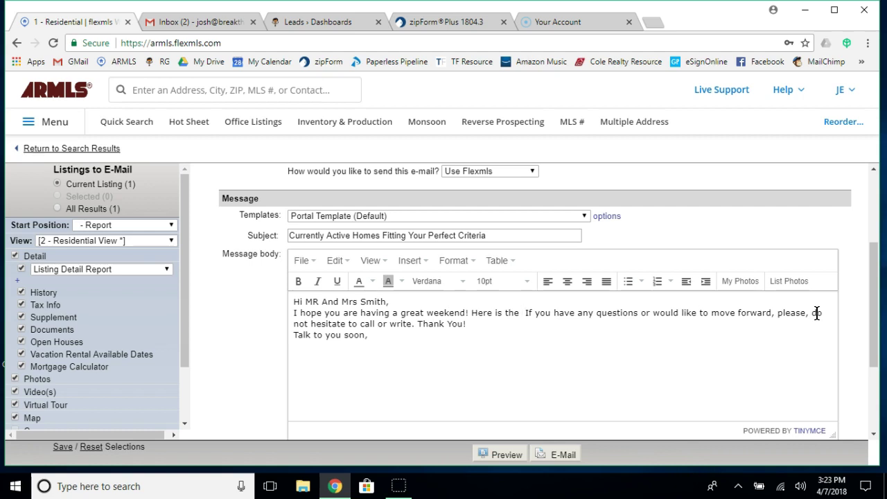
pyautogui.write('Only home that fit')
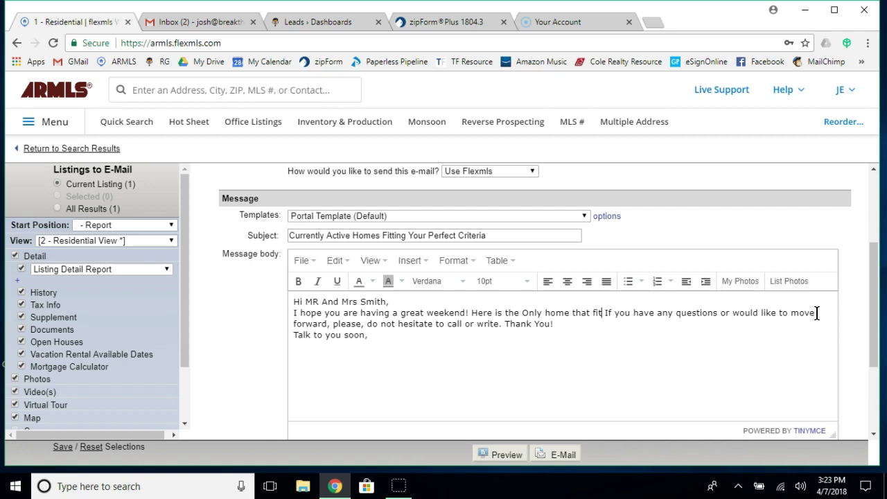
pyautogui.write('s 100% of your ')
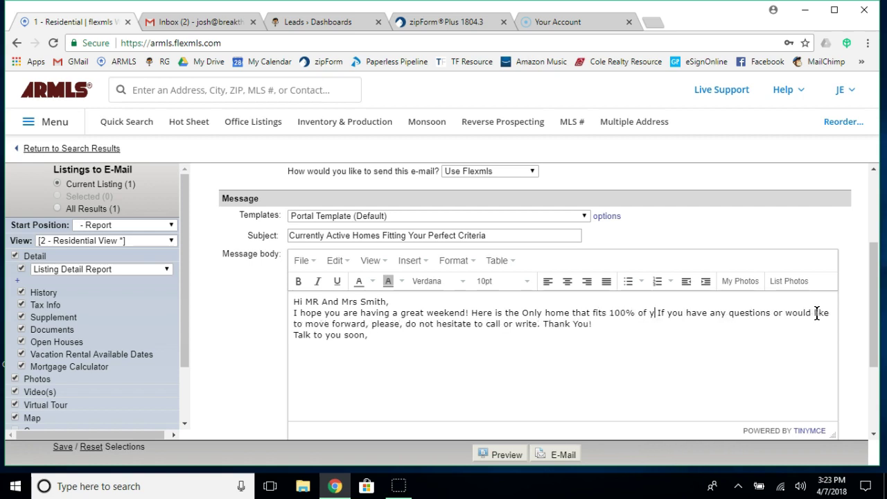
pyautogui.write('crite')
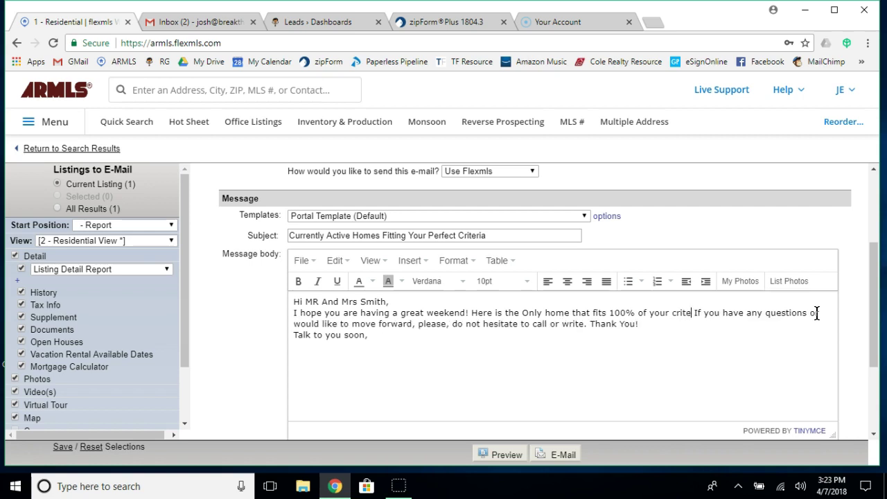
pyautogui.write('ria, it is')
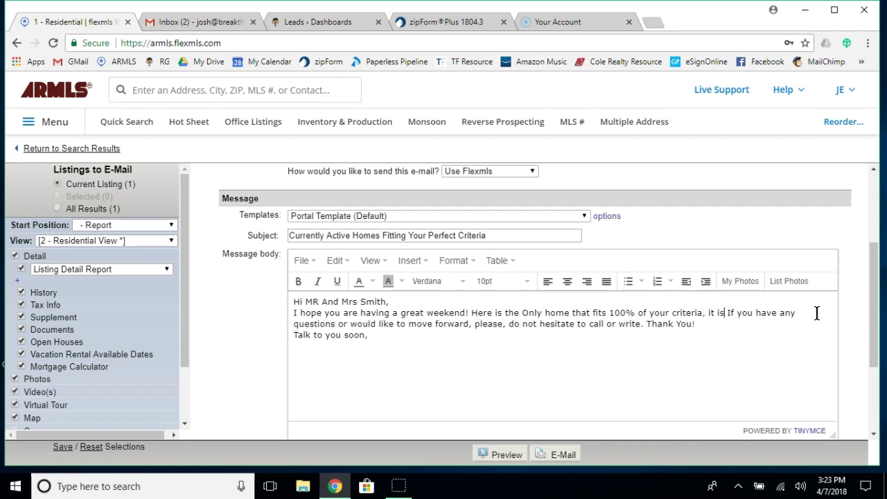
pyautogui.write(' absolutely beautif')
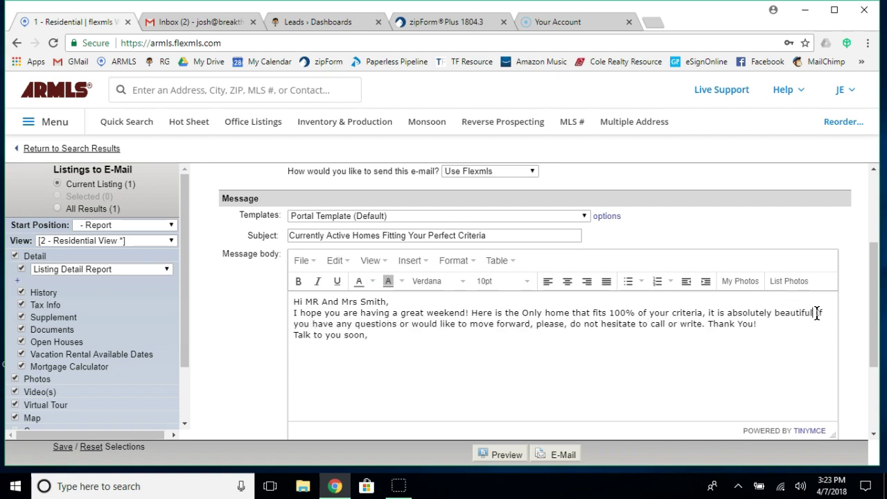
pyautogui.write('ul!')
pyautogui.press('Return')
pyautogui.write('The market is hot')
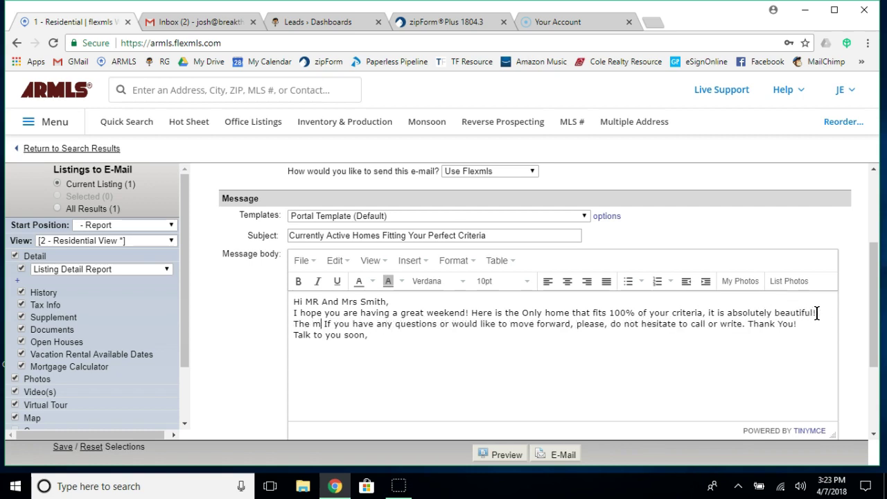
pyautogui.write(',')
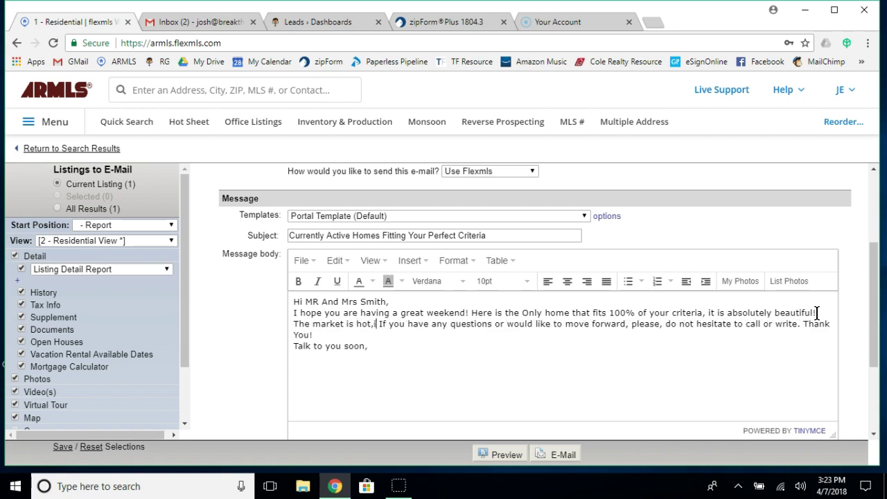
pyautogui.write(' if you ')
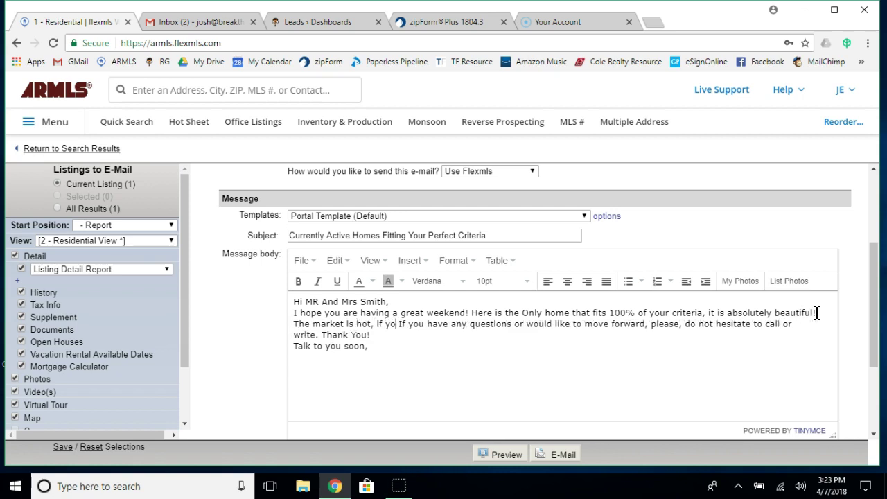
pyautogui.write('like it let ')
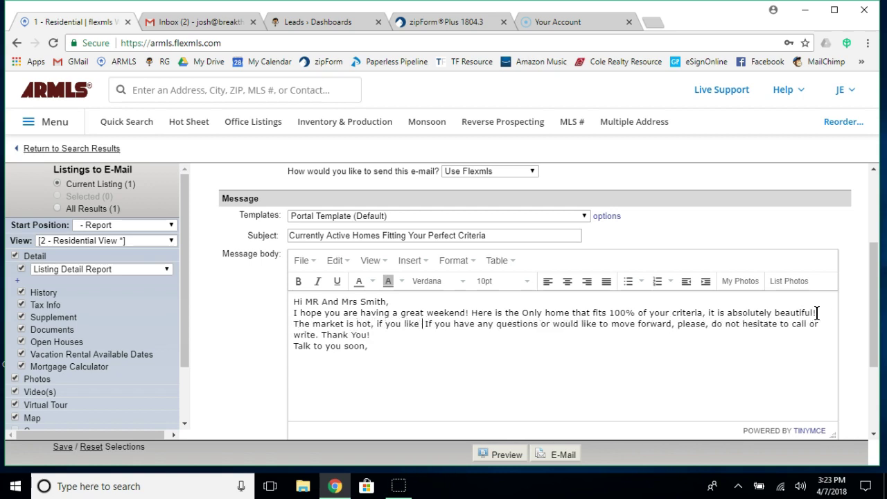
pyautogui.write('me kno')
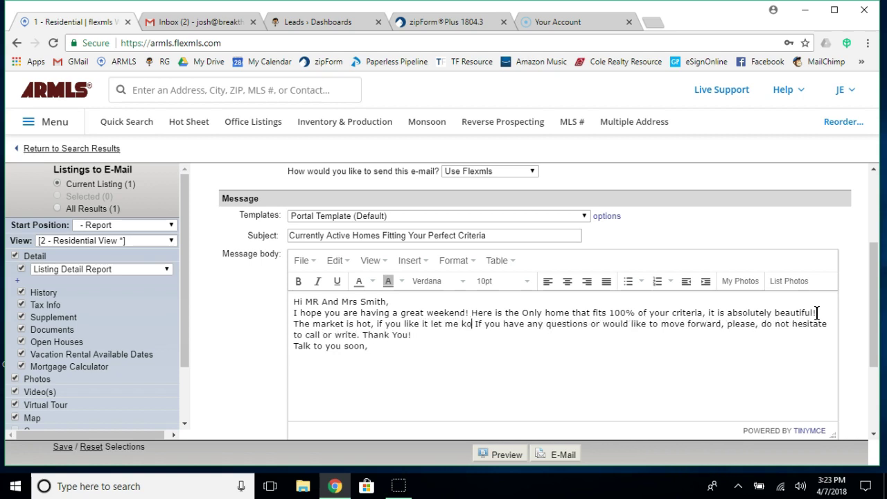
pyautogui.write('w and let')
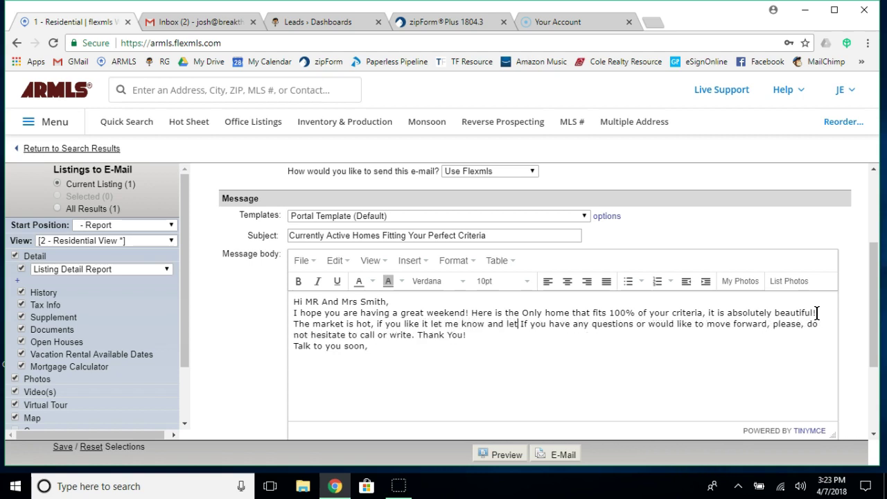
pyautogui.write('s go tak')
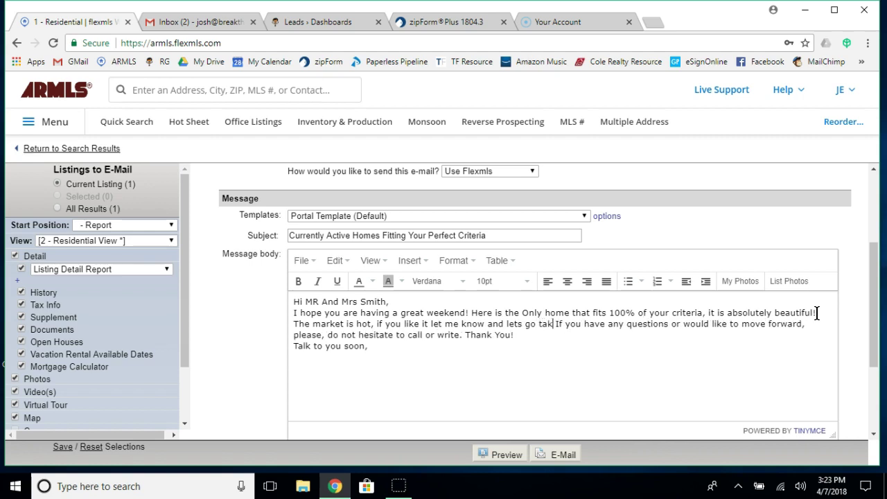
pyautogui.write('e a look as')
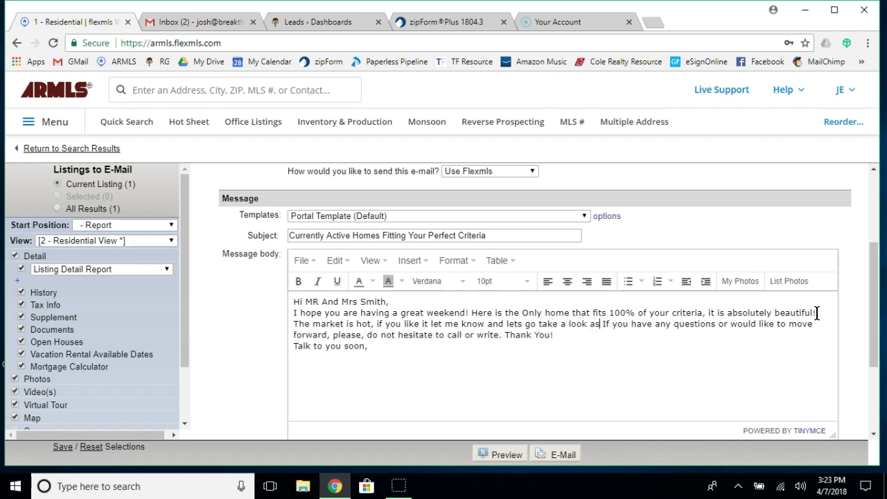
pyautogui.write('ap. ')
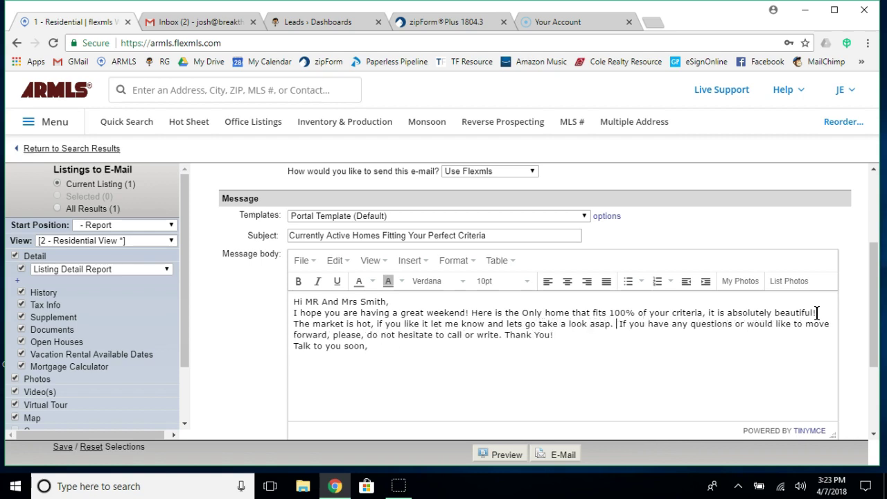
pyautogui.write('I also set up a ')
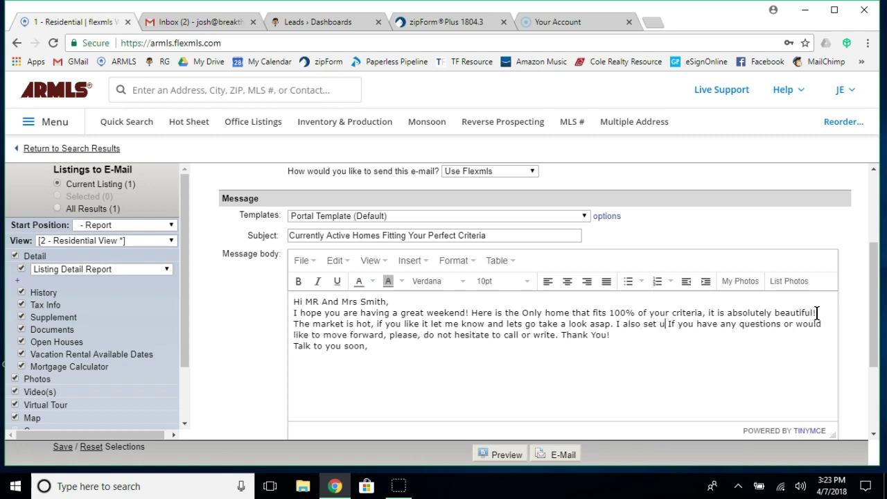
pyautogui.write('portal for')
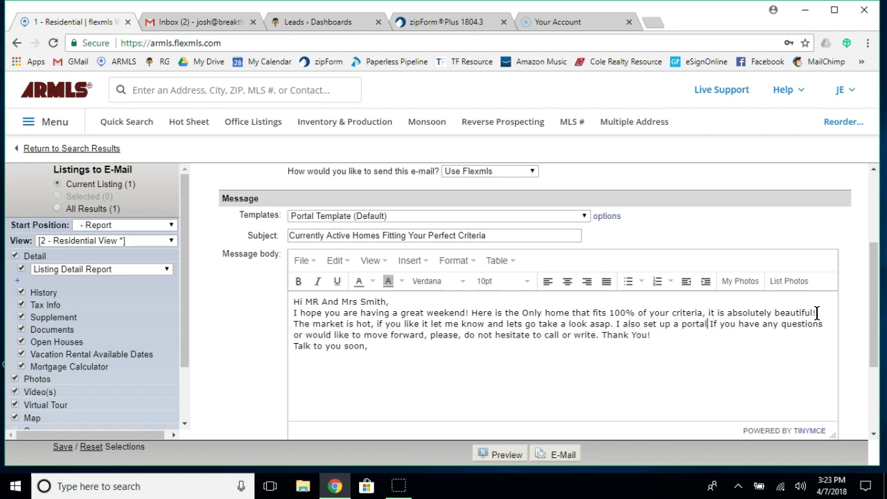
pyautogui.write(' you, the moment any other home co')
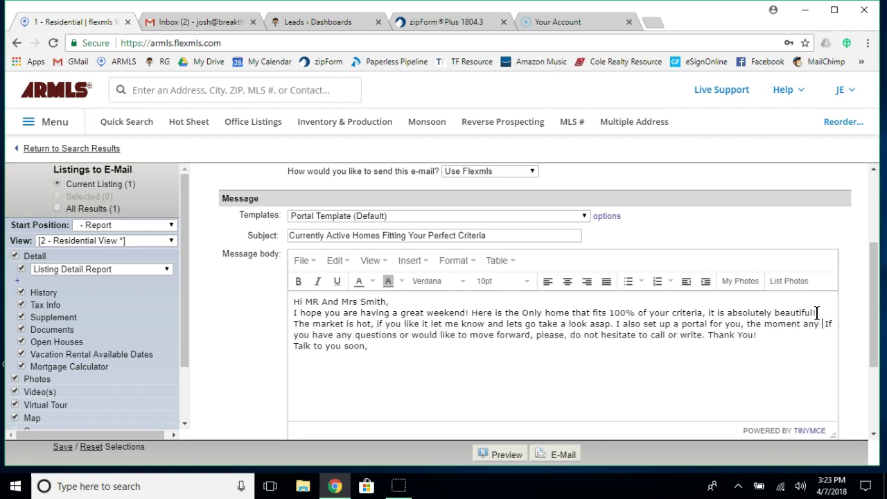
pyautogui.write('mes ava')
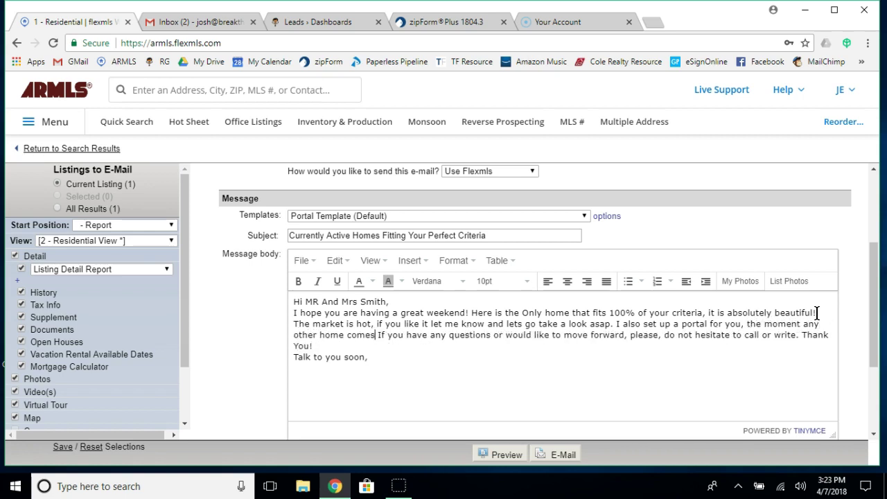
pyautogui.write('ilable that ')
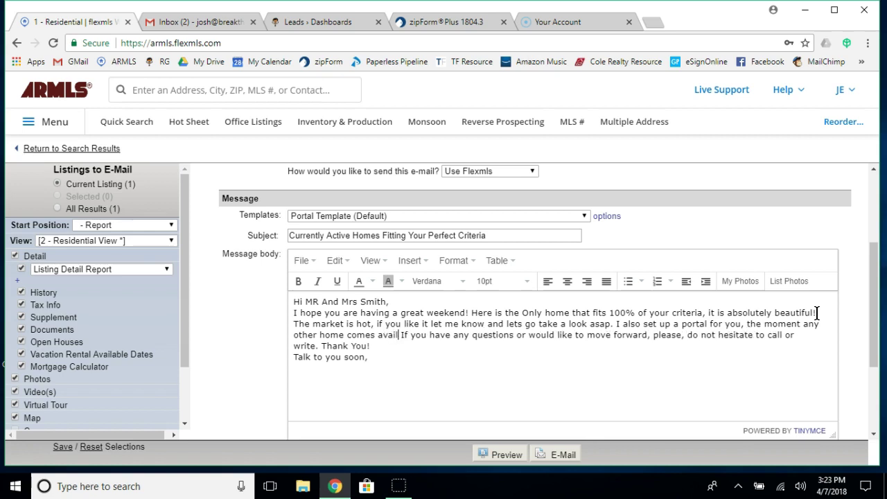
pyautogui.write('fits this s')
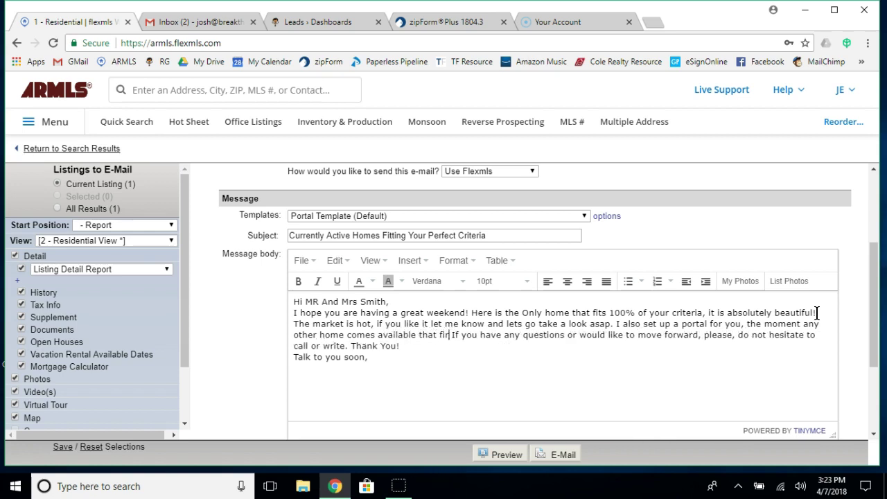
pyautogui.write('ame ')
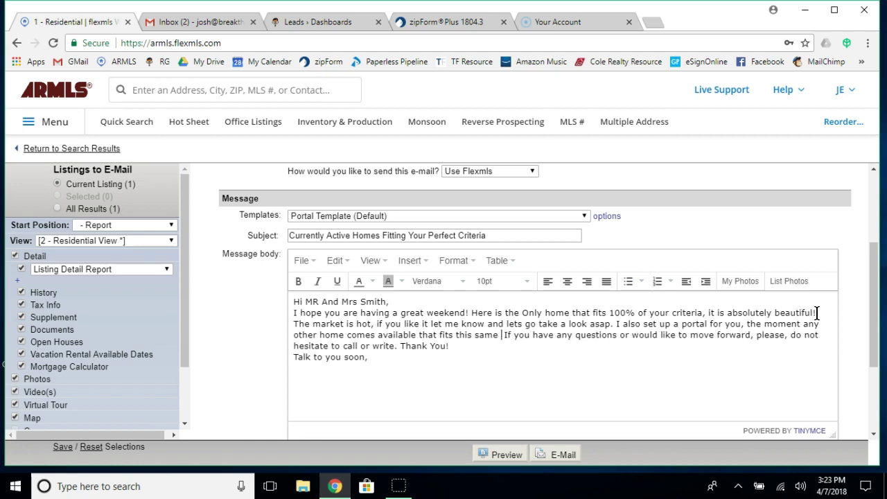
pyautogui.write('criteria, you ')
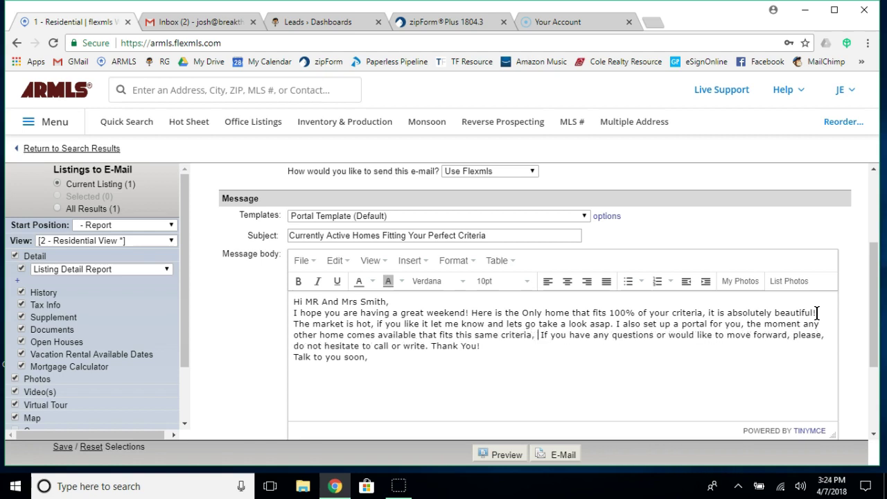
pyautogui.write('will be notif')
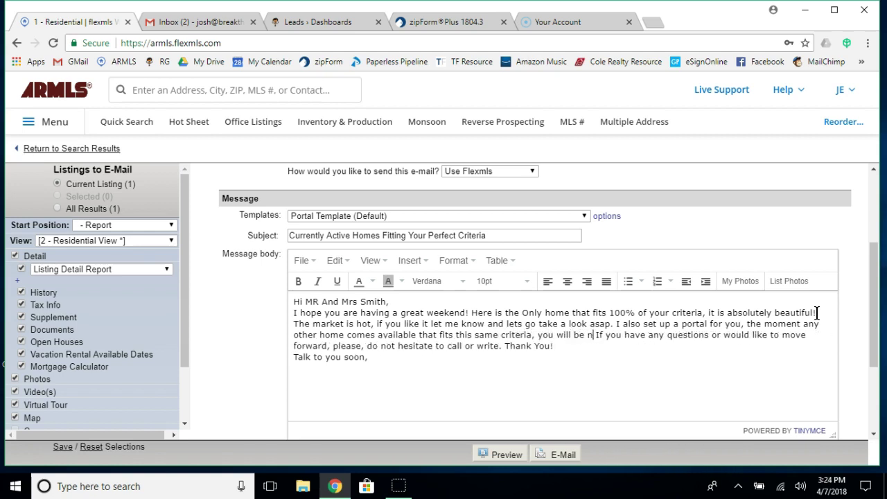
pyautogui.write('ied :-)')
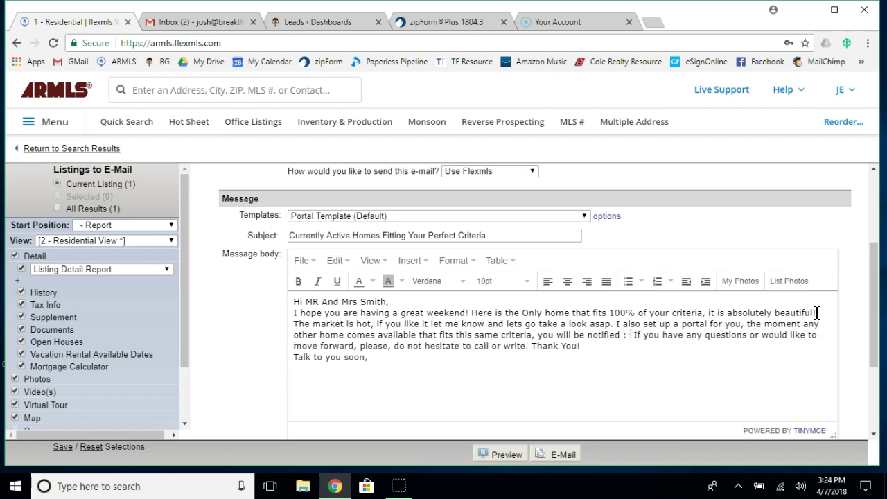
pyautogui.press('Return')
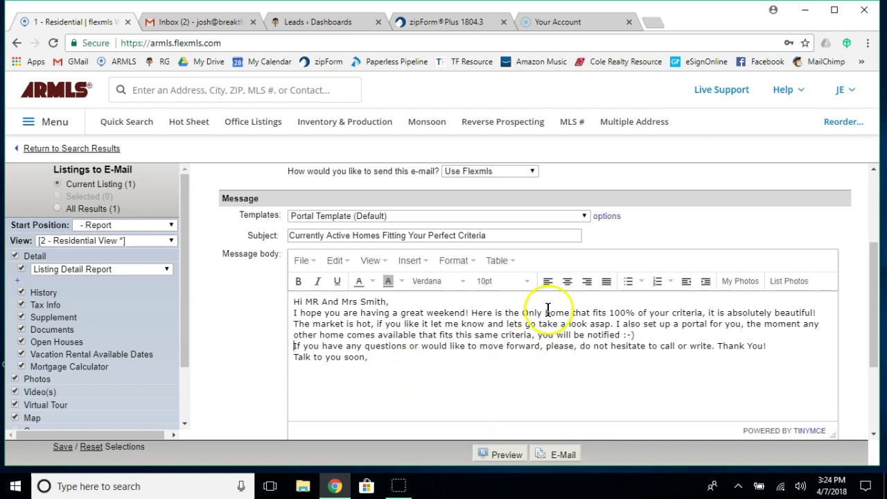
# Send the listing e-mail and go back to the search results map.
pyautogui.click(561, 456)
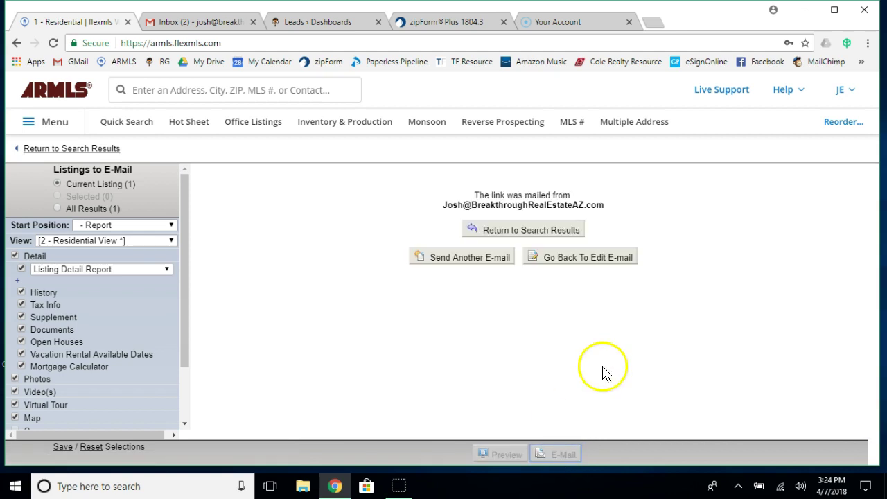
pyautogui.click(515, 238)
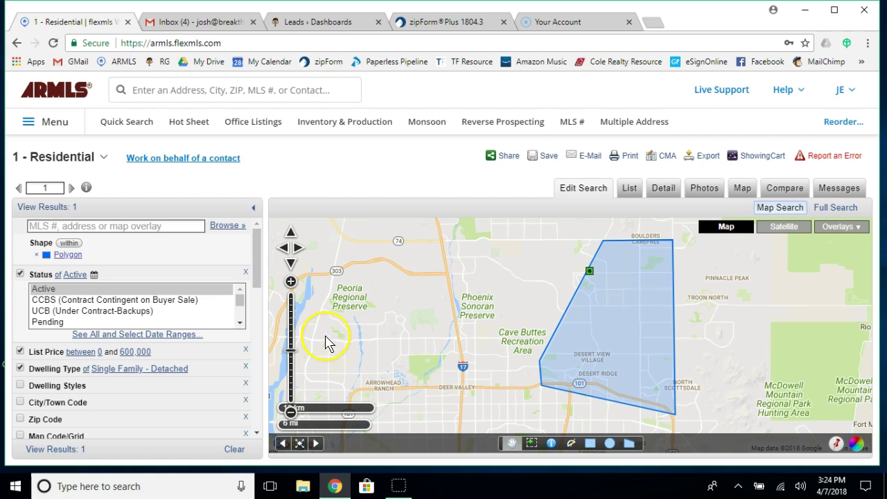
# Uncheck the Apx Lot Size Range, Features, Kitchen Features, Property Description and Pool - Private criteria.
pyautogui.scroll(-6, 155, 407)
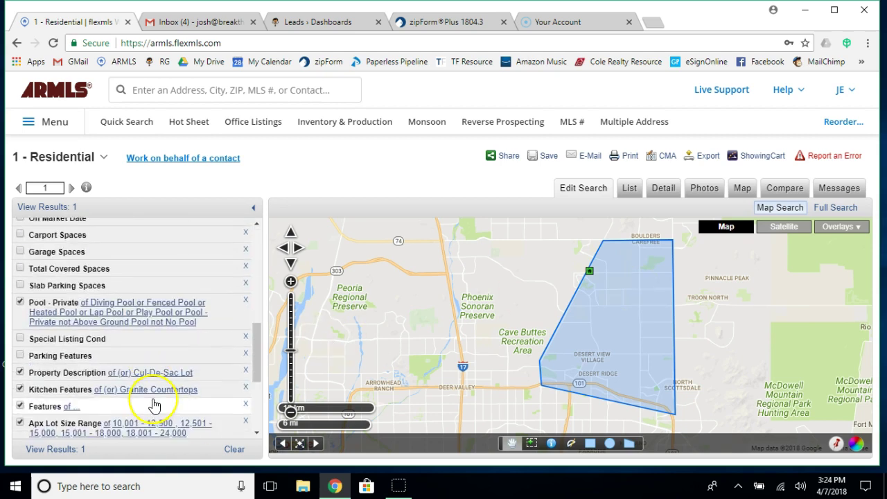
pyautogui.scroll(-3, 154, 406)
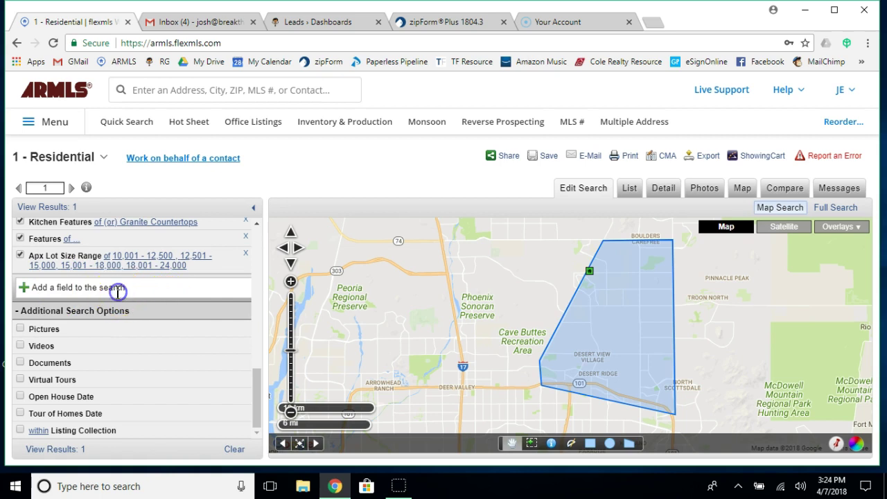
pyautogui.click(118, 289)
pyautogui.scroll(1, 95, 287)
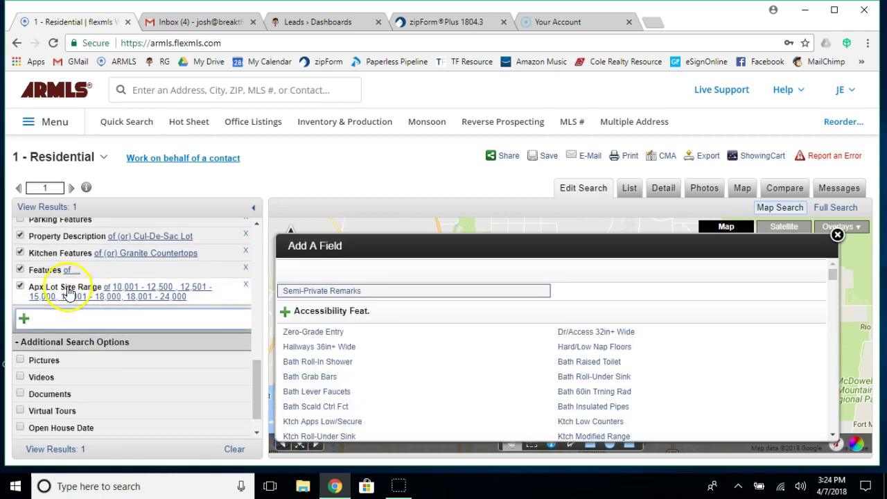
pyautogui.click(20, 286)
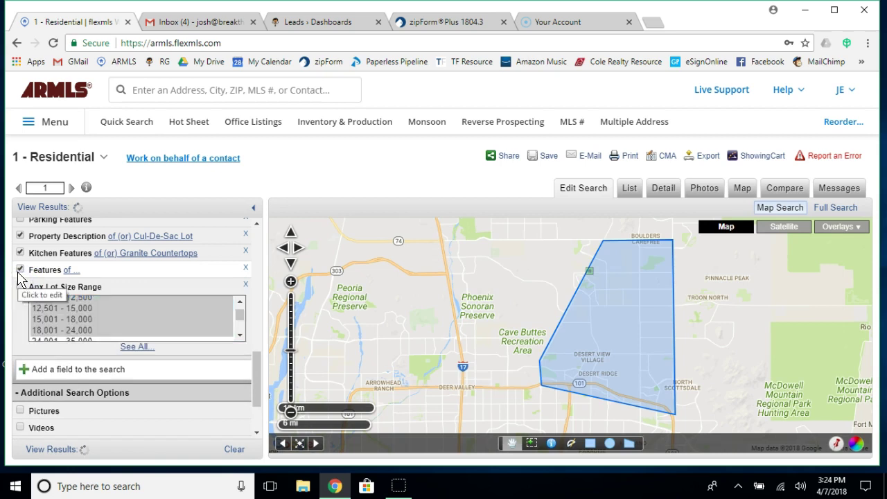
pyautogui.click(20, 270)
pyautogui.click(20, 253)
pyautogui.click(20, 235)
pyautogui.scroll(1, 20, 239)
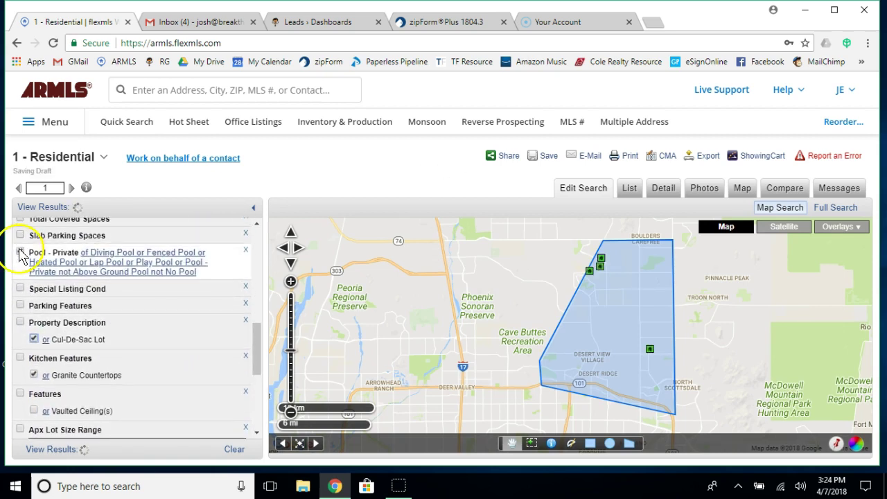
pyautogui.click(20, 251)
# Turn off List Price and the remaining criteria, and remove the Polygon shape, reaching 5,250 listings.
pyautogui.scroll(1, 20, 250)
pyautogui.scroll(1, 20, 254)
pyautogui.click(20, 253)
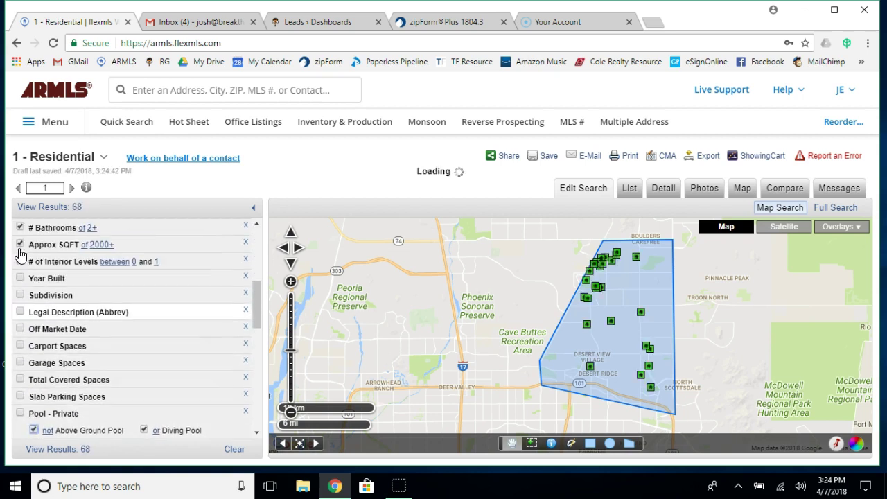
pyautogui.scroll(1, 20, 254)
pyautogui.click(20, 267)
pyautogui.scroll(1, 20, 274)
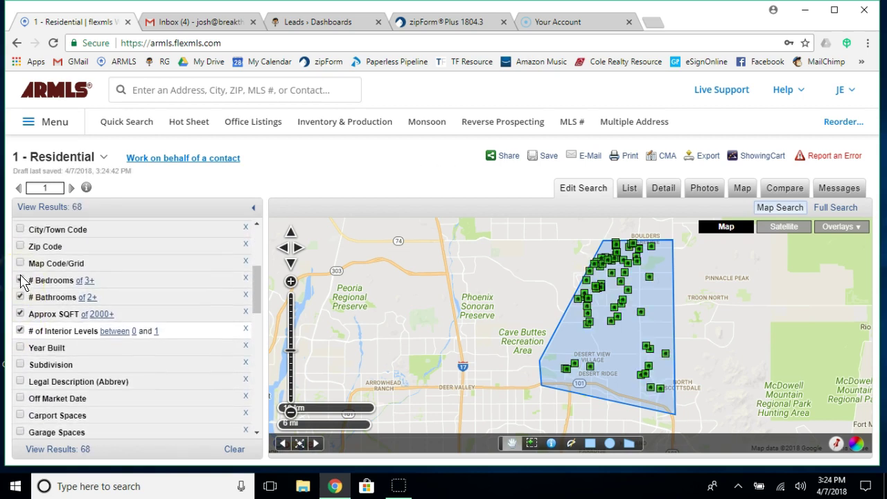
pyautogui.scroll(1, 20, 278)
pyautogui.scroll(1, 20, 281)
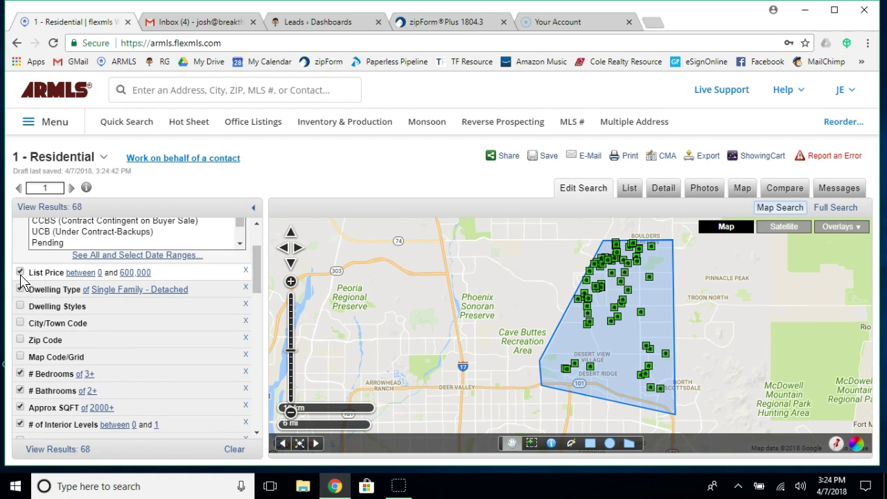
pyautogui.click(20, 273)
pyautogui.scroll(-4, 21, 276)
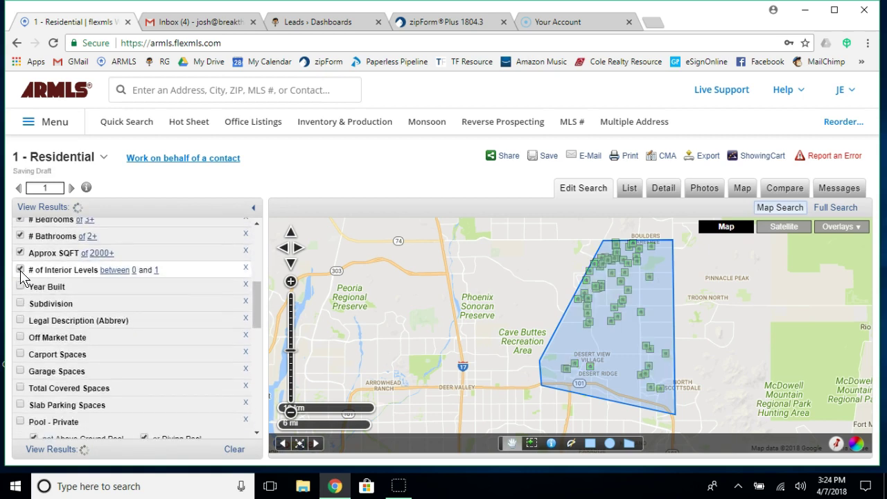
pyautogui.scroll(-8, 88, 352)
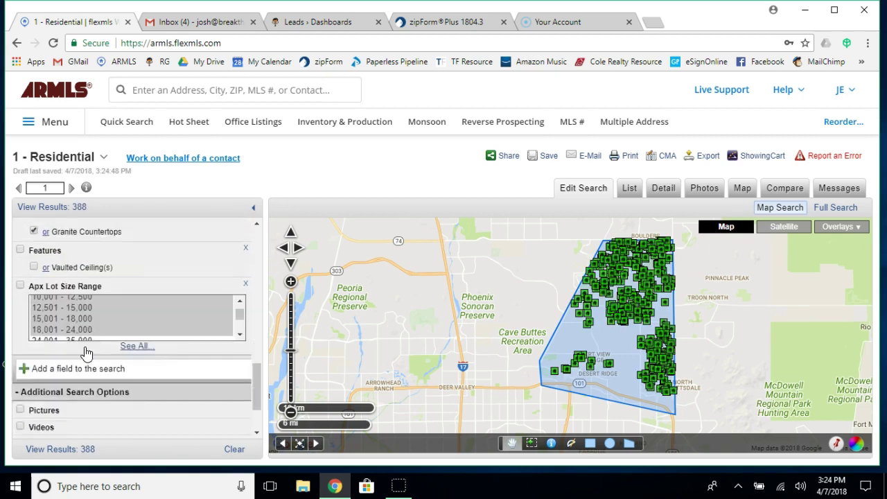
pyautogui.scroll(10, 86, 353)
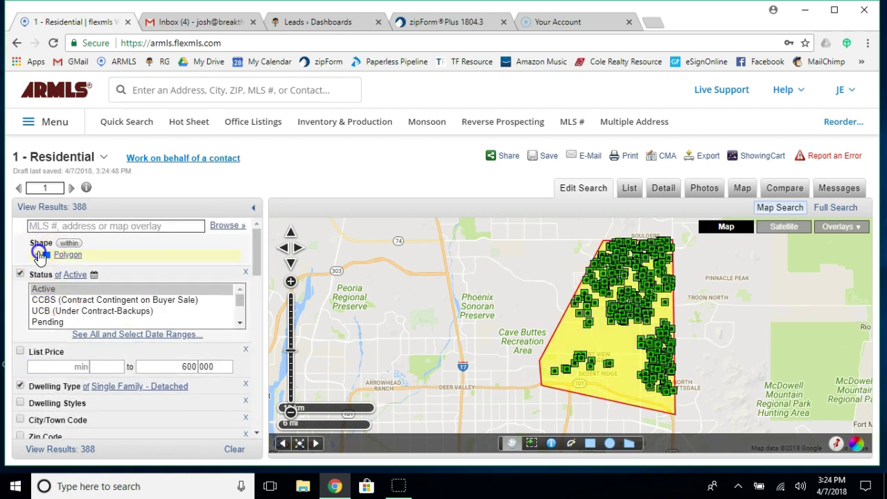
pyautogui.click(38, 255)
pyautogui.scroll(-10, 40, 256)
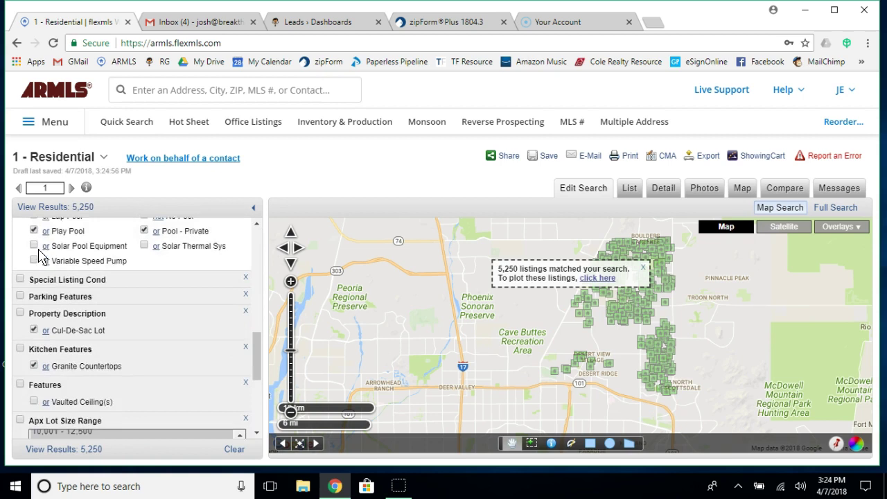
# Add Lake Subdivision under Community Features and switch it on, giving 261 listings.
pyautogui.click(97, 288)
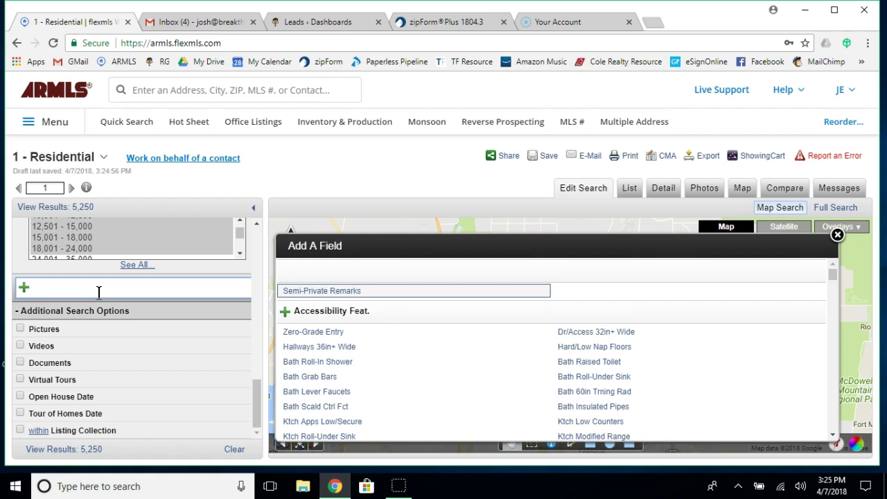
pyautogui.write('water')
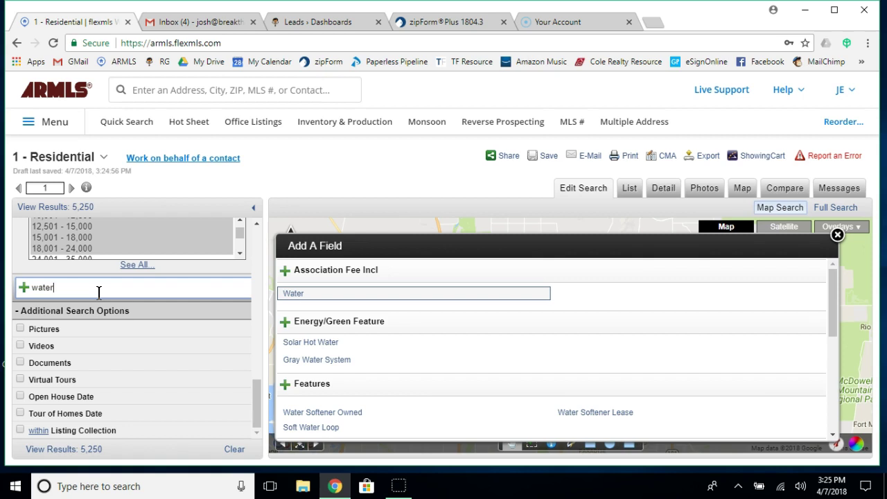
pyautogui.write('fron')
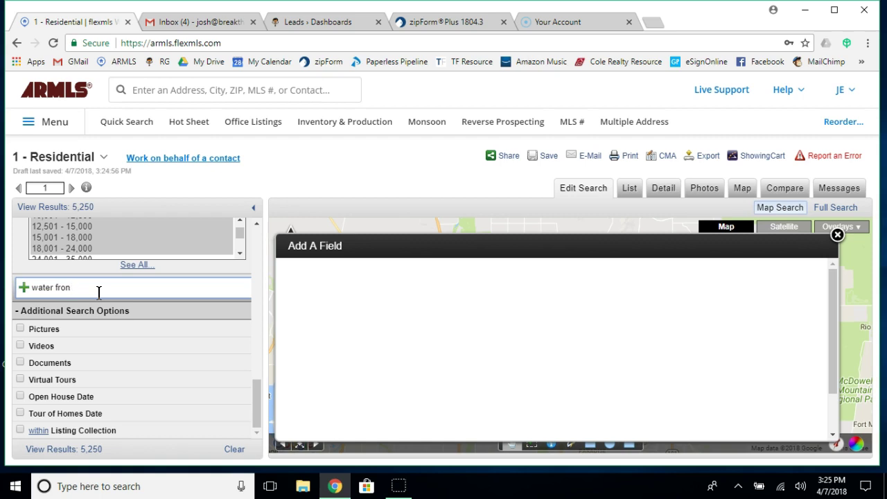
pyautogui.press('BackSpace')
pyautogui.press('BackSpace')
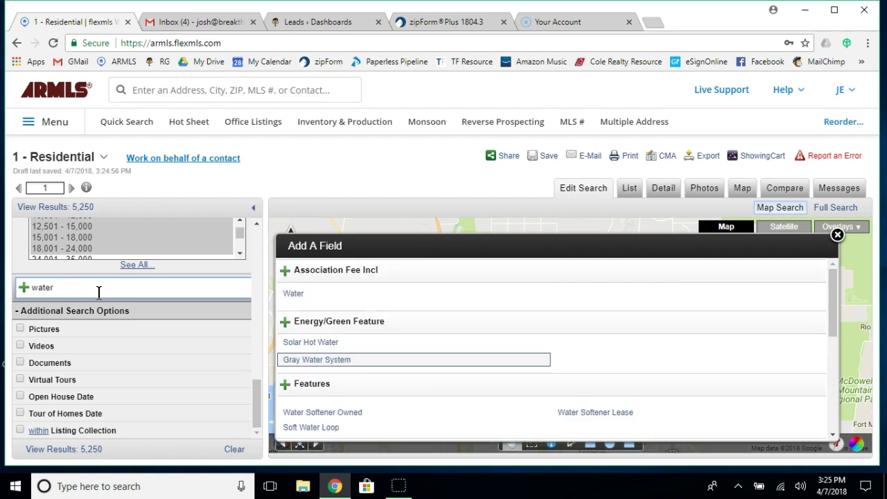
pyautogui.press('BackSpace')
pyautogui.press('BackSpace')
pyautogui.press('BackSpace')
pyautogui.press('BackSpace')
pyautogui.press('BackSpace')
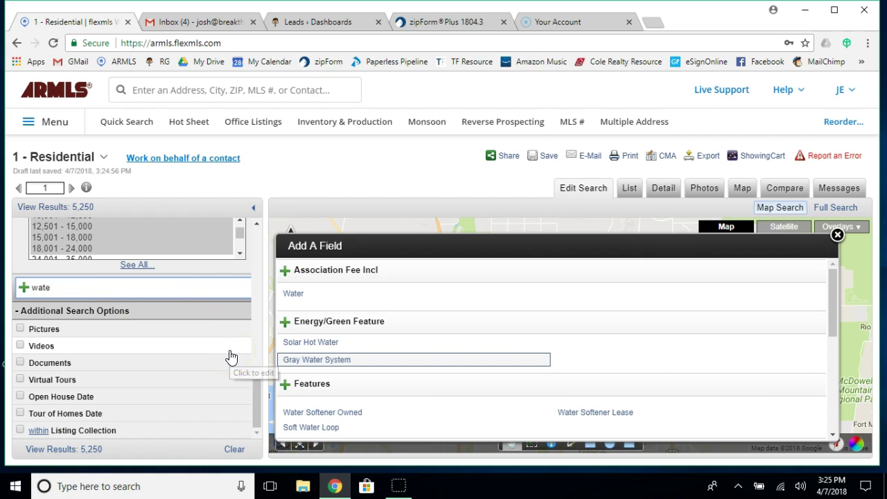
pyautogui.write('lak')
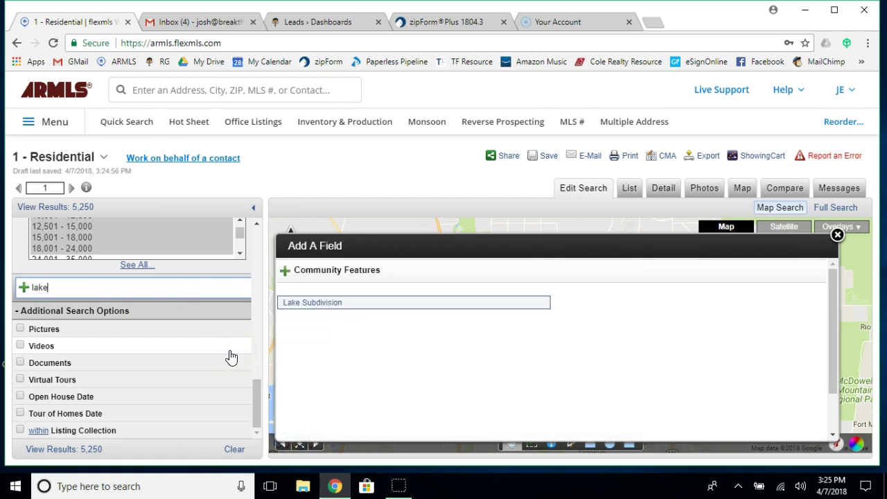
pyautogui.click(290, 305)
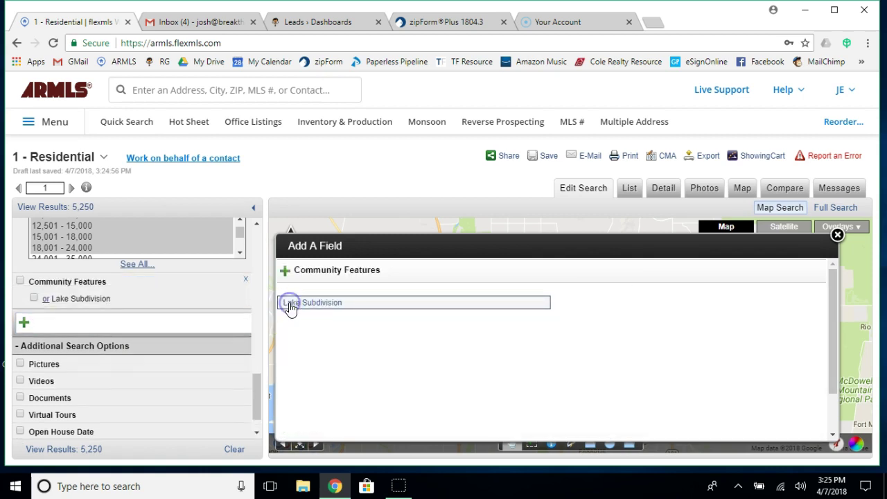
pyautogui.click(33, 298)
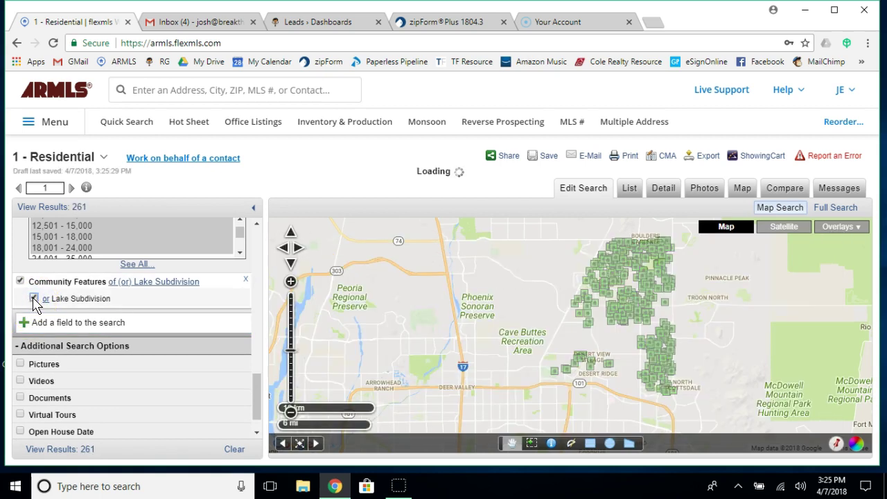
# Add Waterfront Lot under Property Description and turn it on.
pyautogui.click(67, 323)
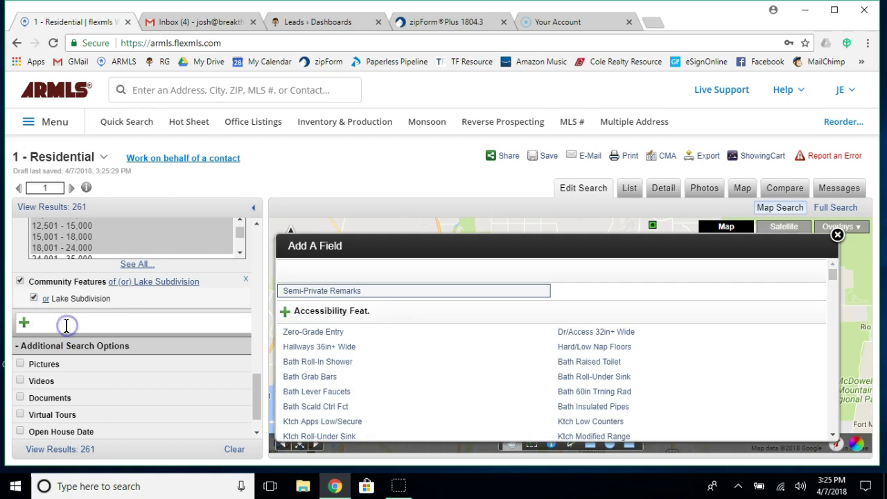
pyautogui.write('water')
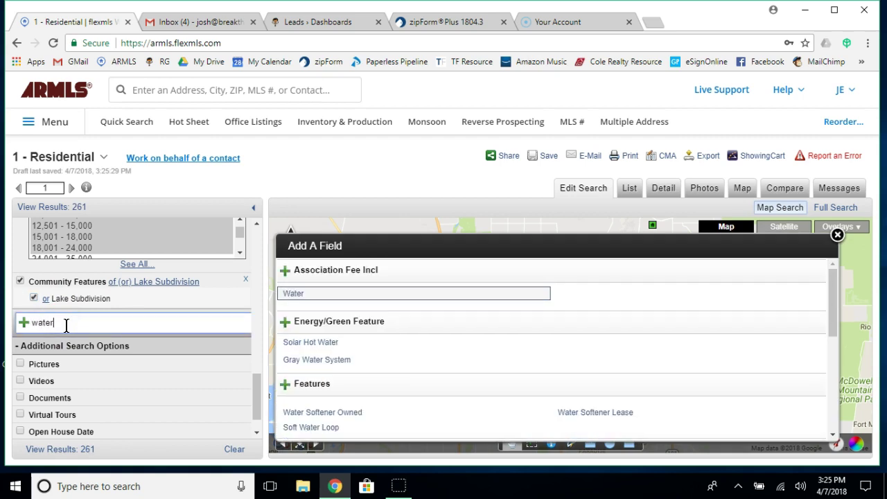
pyautogui.scroll(-3, 382, 420)
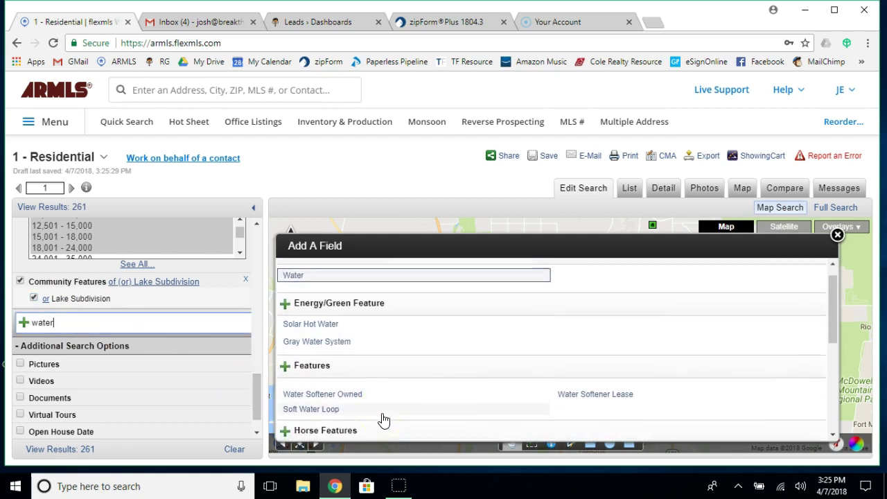
pyautogui.scroll(-4, 384, 421)
pyautogui.scroll(-1, 385, 421)
pyautogui.scroll(-2, 384, 421)
pyautogui.click(316, 363)
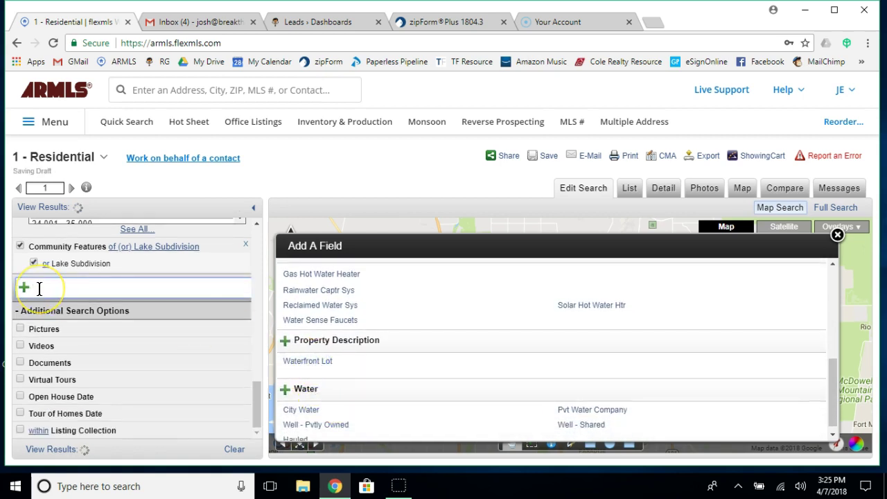
pyautogui.click(297, 366)
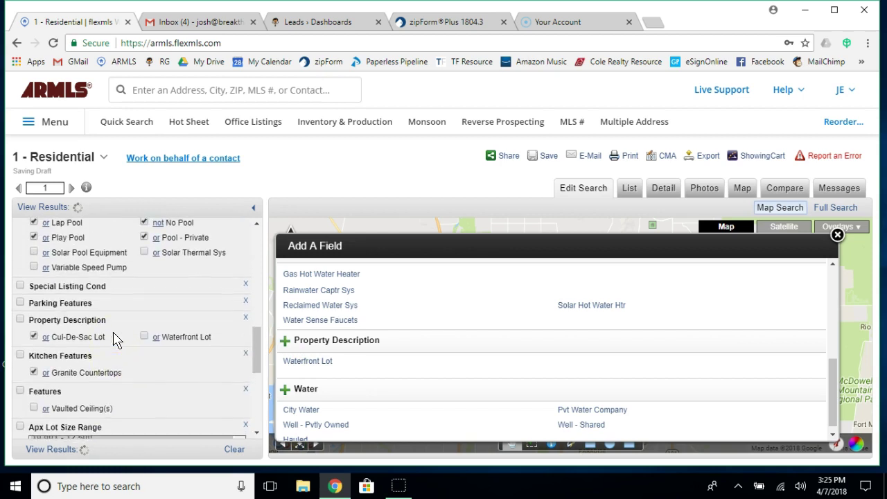
pyautogui.click(145, 338)
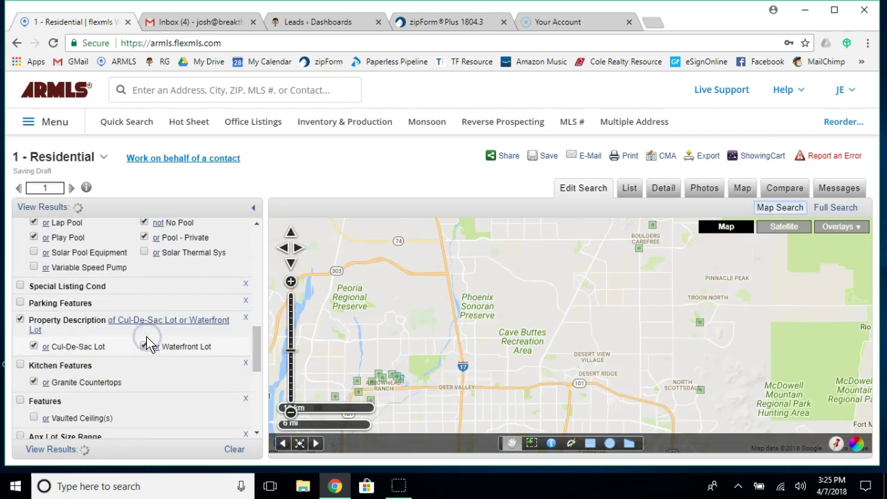
# Drop Cul-De-Sac Lot and Granite Countertops, then untick Waterfront Lot, returning to 261 listings.
pyautogui.click(34, 346)
pyautogui.click(34, 373)
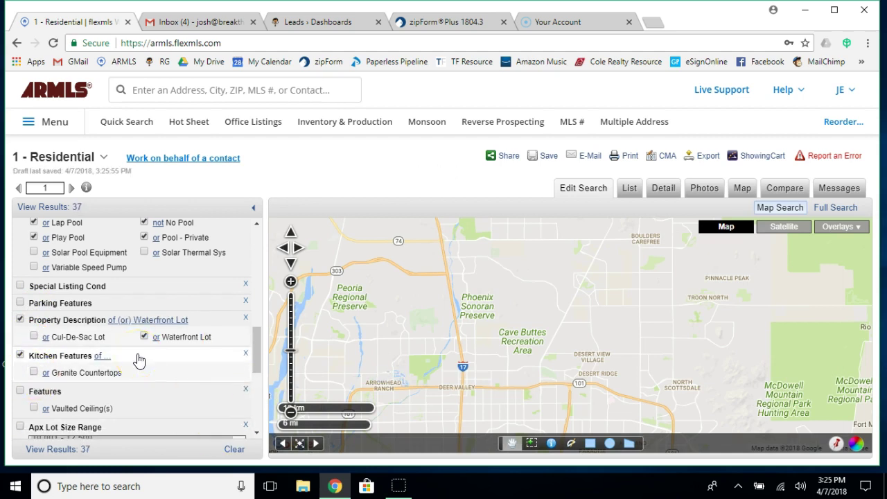
pyautogui.scroll(-1, 139, 359)
pyautogui.scroll(-3, 139, 359)
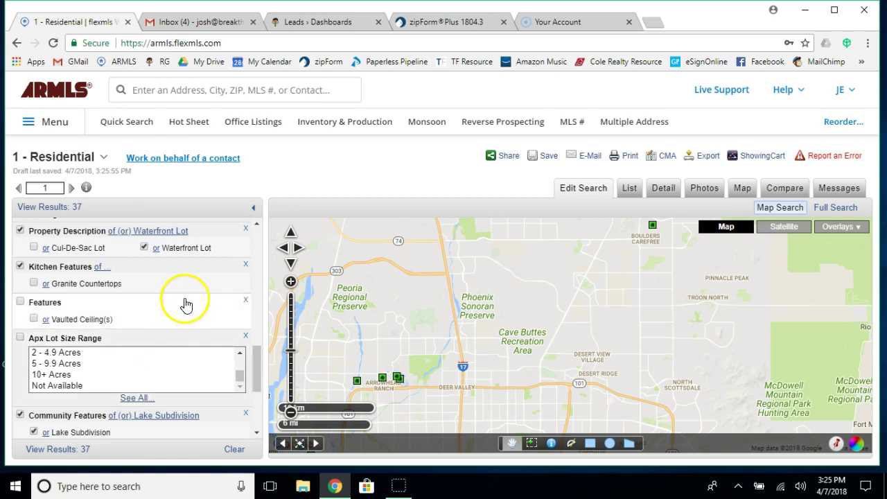
pyautogui.scroll(-2, 185, 305)
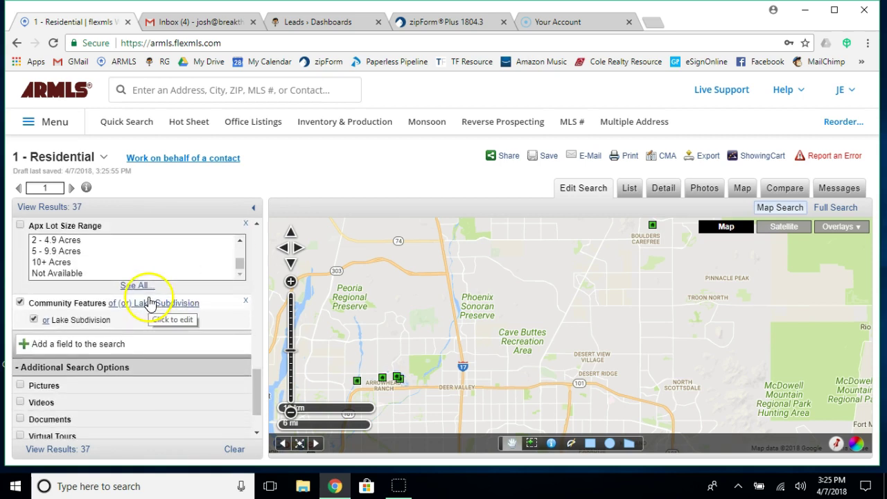
pyautogui.scroll(1, 116, 318)
pyautogui.scroll(3, 116, 318)
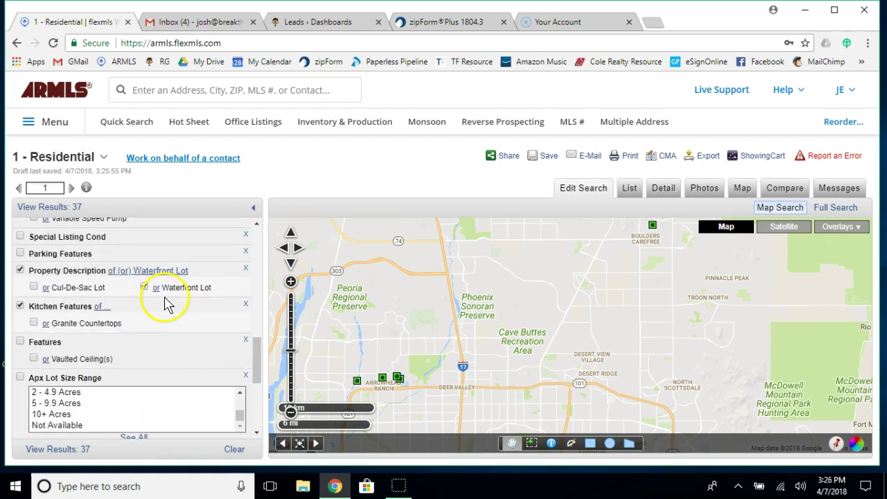
pyautogui.click(145, 290)
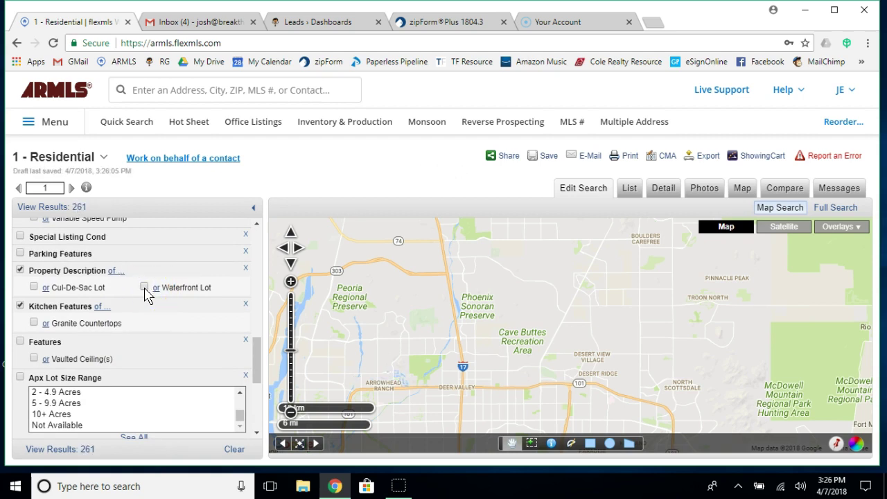
pyautogui.scroll(-1, 146, 295)
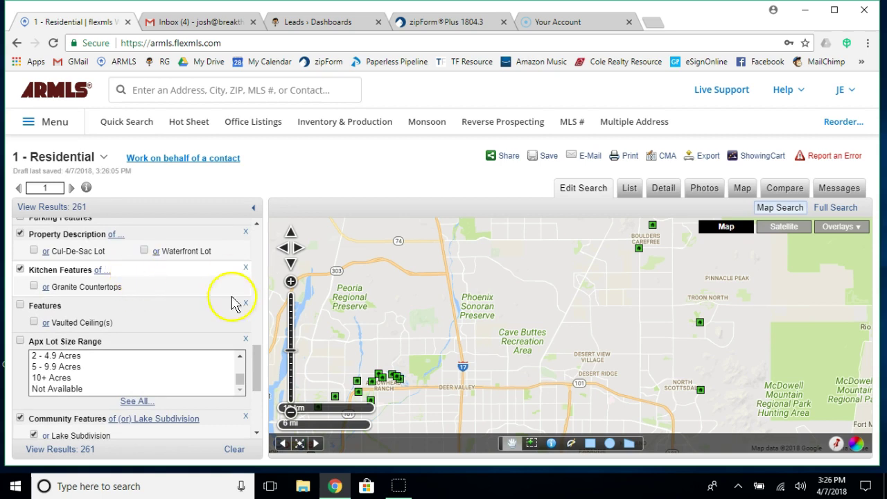
pyautogui.scroll(-3, 161, 300)
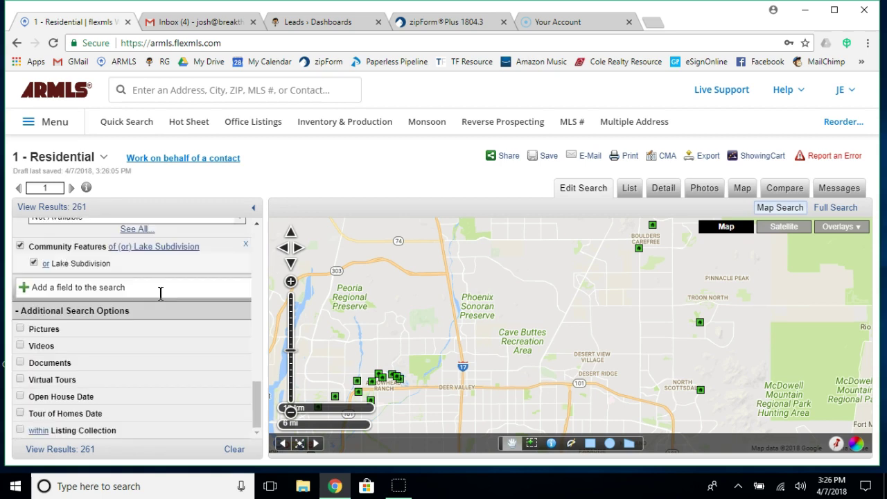
# Add Golf Course Lot under Property Description and require it, narrowing results to 33 listings.
pyautogui.click(143, 292)
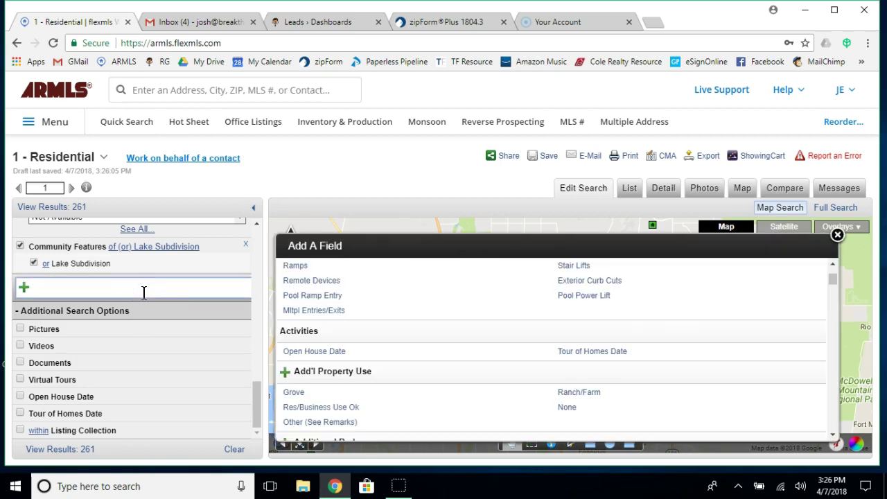
pyautogui.write('golf')
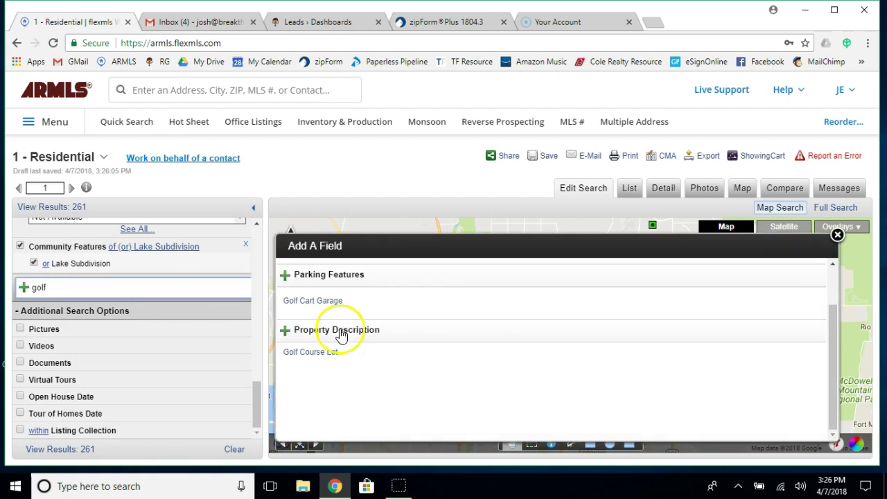
pyautogui.click(312, 353)
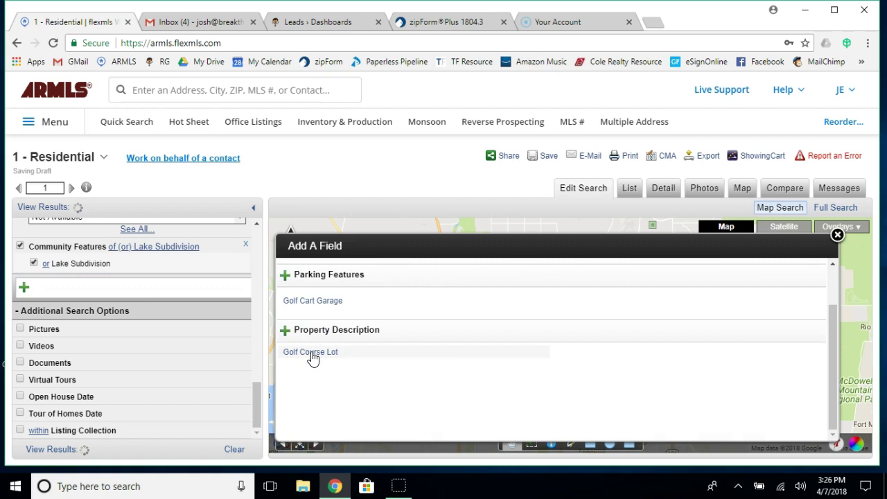
pyautogui.click(314, 355)
pyautogui.click(313, 353)
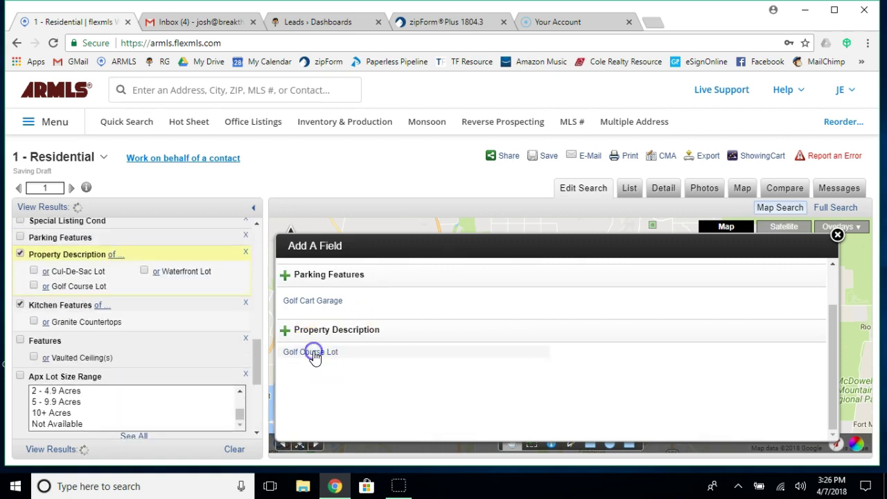
pyautogui.scroll(10, 90, 412)
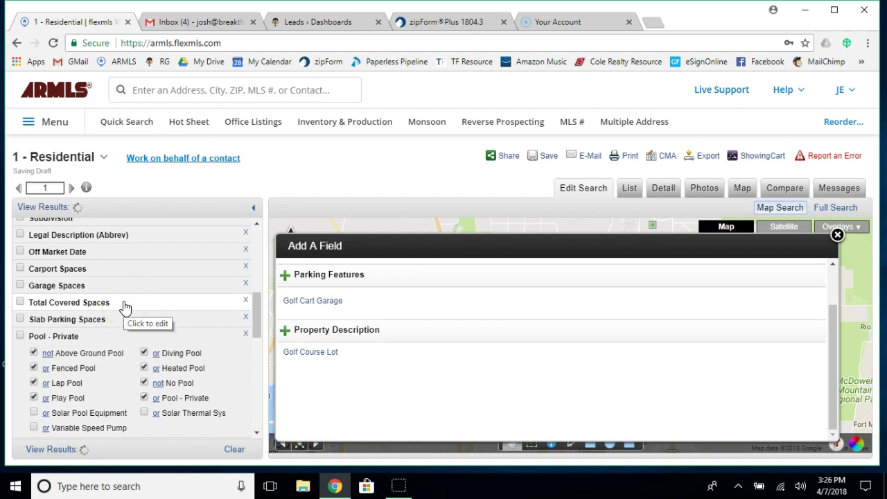
pyautogui.scroll(-3, 121, 301)
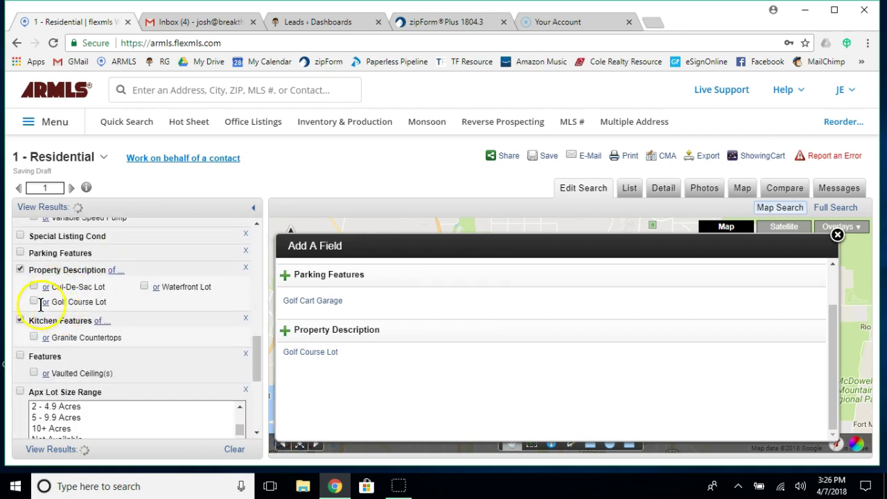
pyautogui.click(33, 301)
pyautogui.scroll(-5, 119, 366)
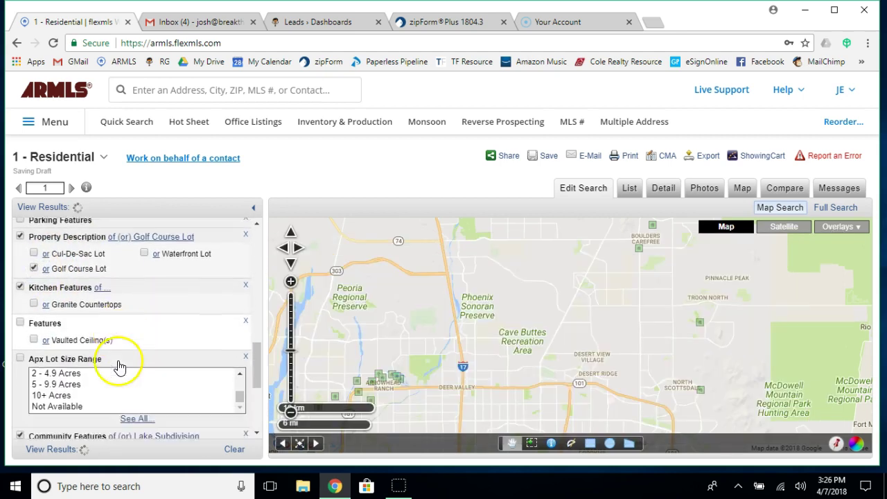
pyautogui.click(94, 295)
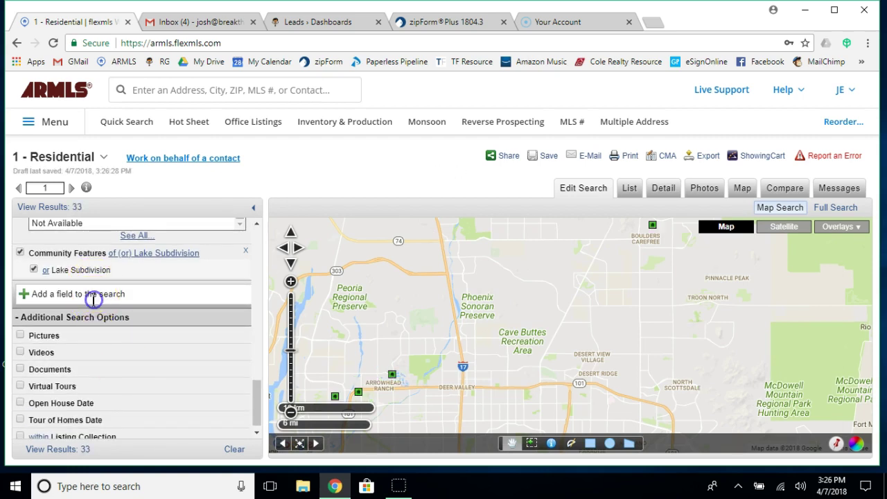
# Add Golf Course to the Community Features criterion and check it.
pyautogui.write('golf')
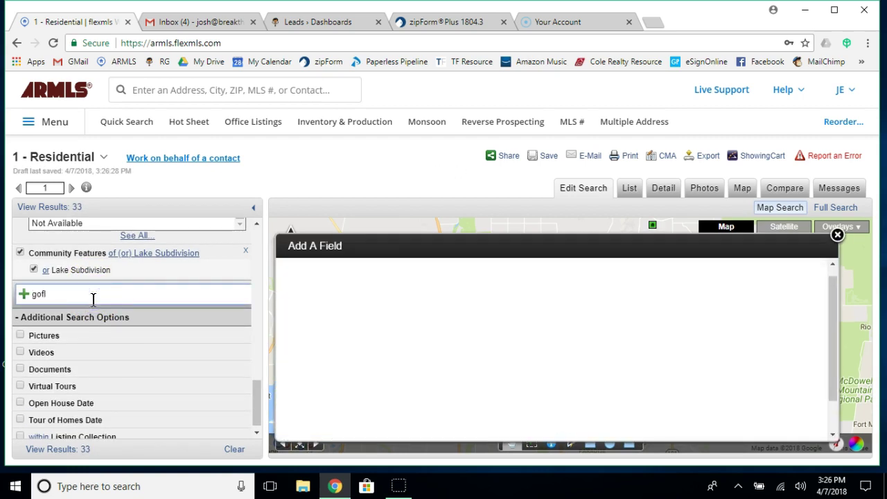
pyautogui.press('BackSpace')
pyautogui.press('BackSpace')
pyautogui.write('lf')
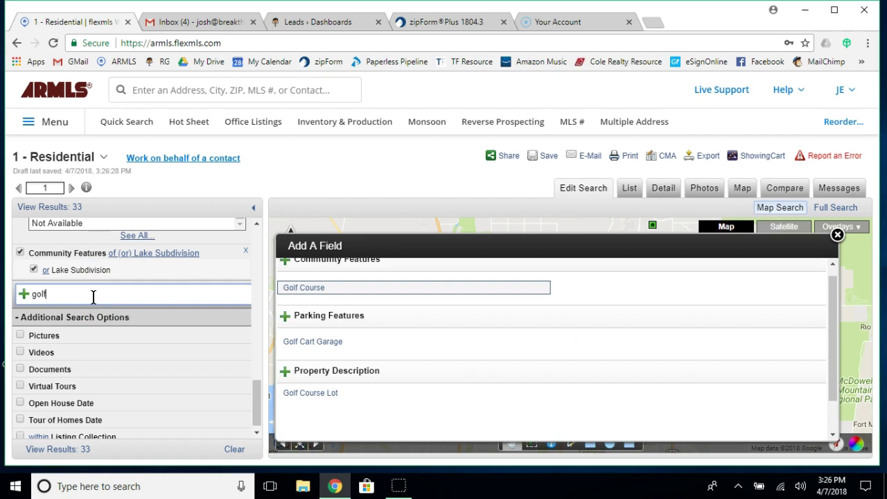
pyautogui.scroll(-1, 407, 364)
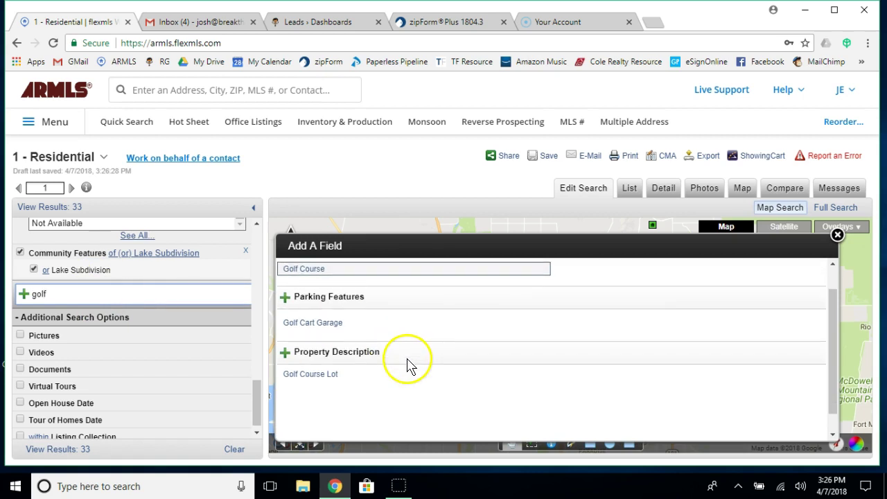
pyautogui.scroll(1, 406, 355)
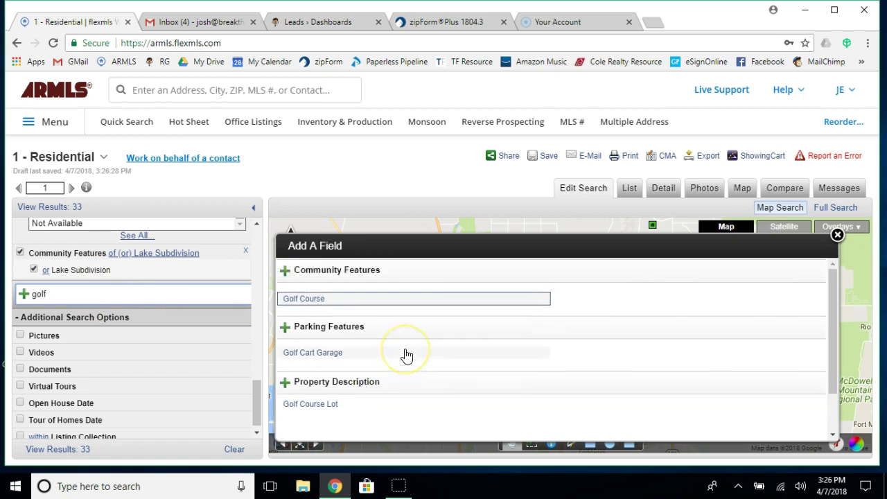
pyautogui.click(299, 300)
pyautogui.click(144, 264)
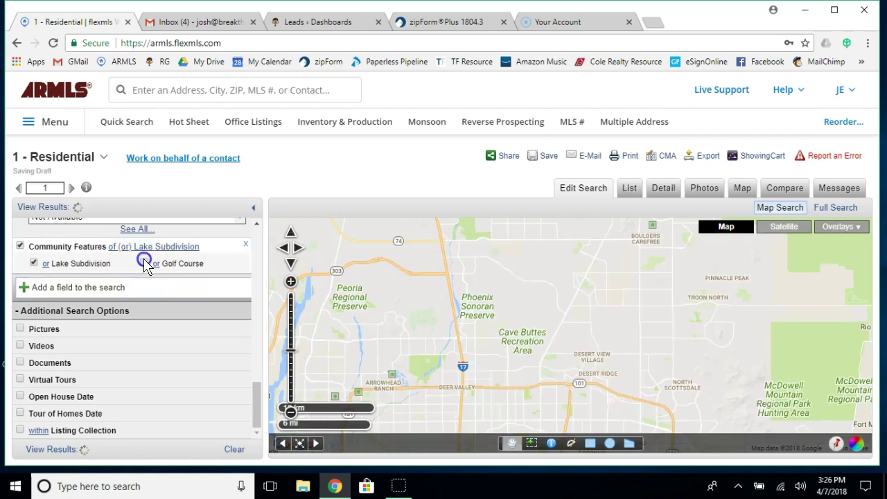
pyautogui.click(34, 274)
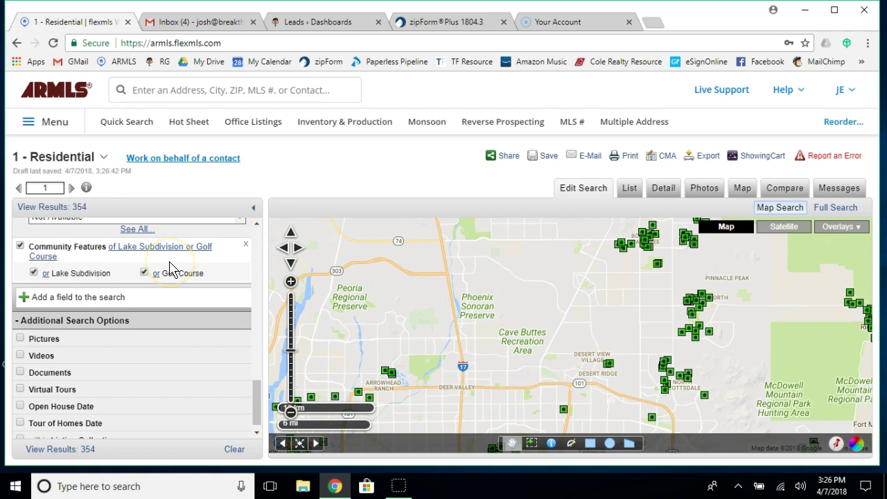
# Drop Lake Subdivision and switch the Community Features criterion off, giving 387 listings.
pyautogui.scroll(5, 170, 269)
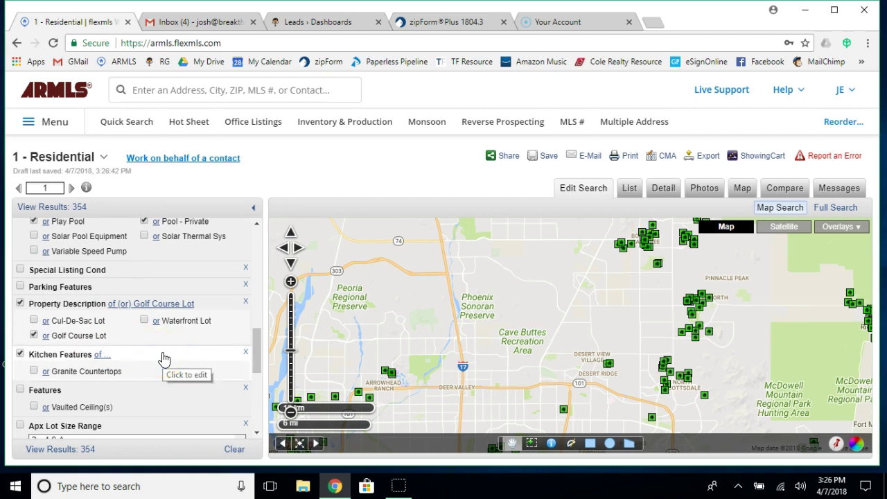
pyautogui.scroll(-6, 192, 332)
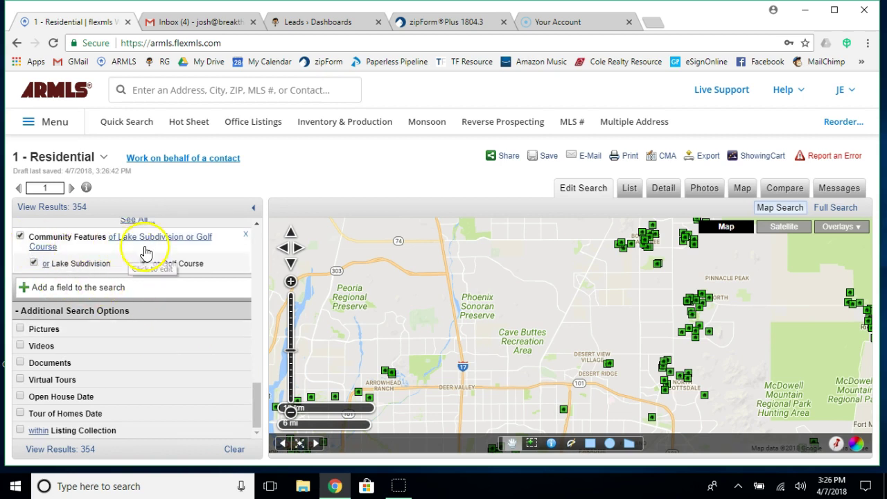
pyautogui.click(90, 241)
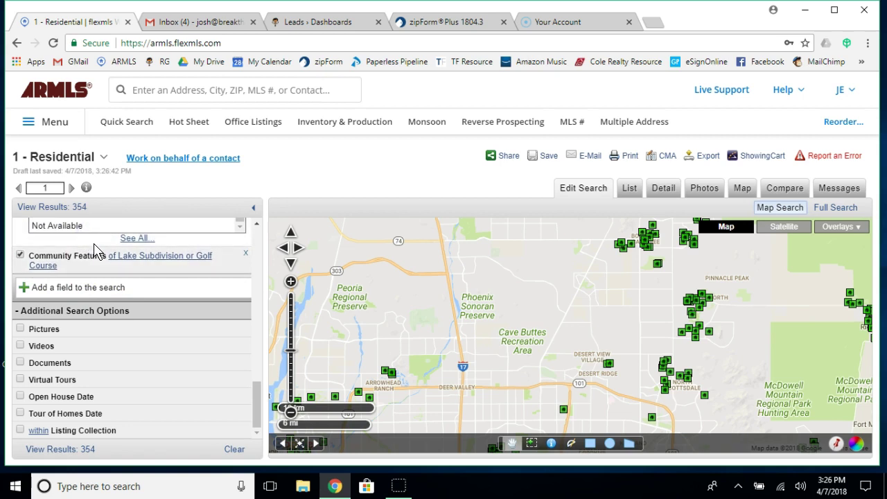
pyautogui.click(130, 258)
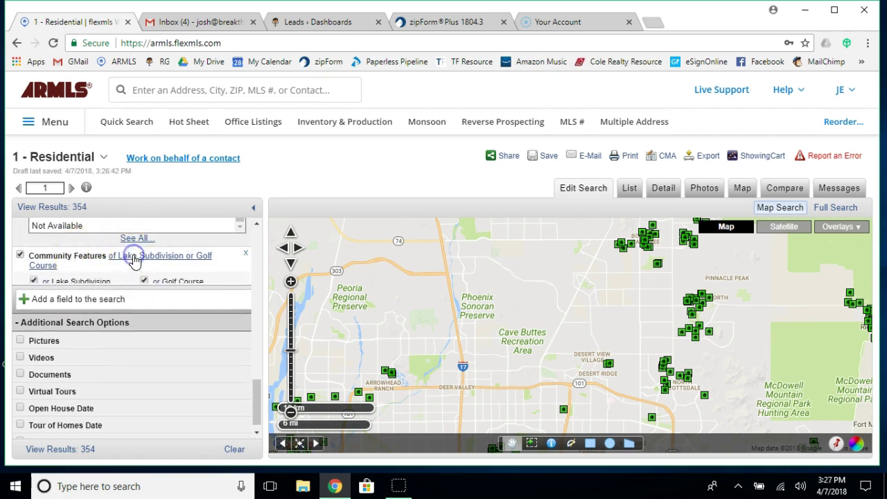
pyautogui.click(58, 285)
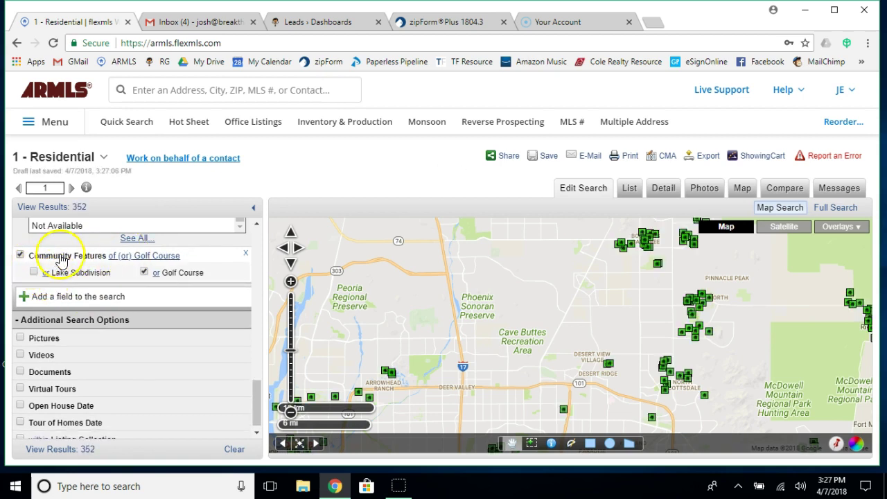
pyautogui.click(166, 256)
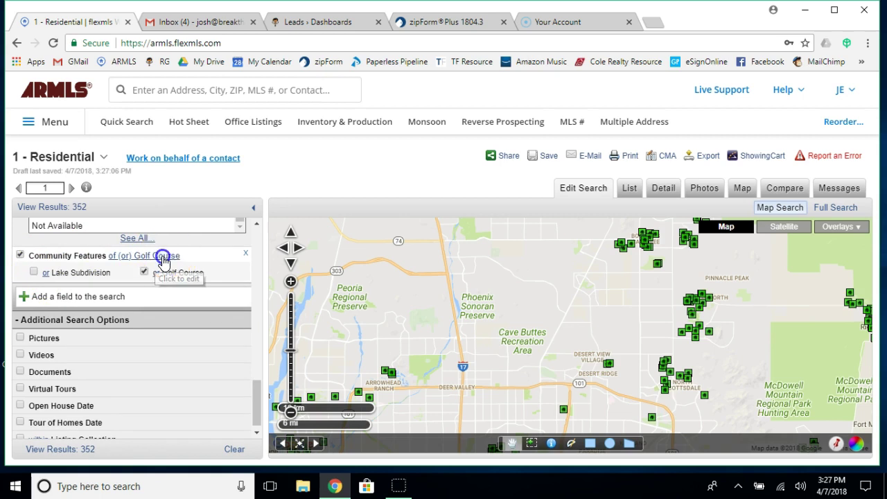
pyautogui.click(20, 264)
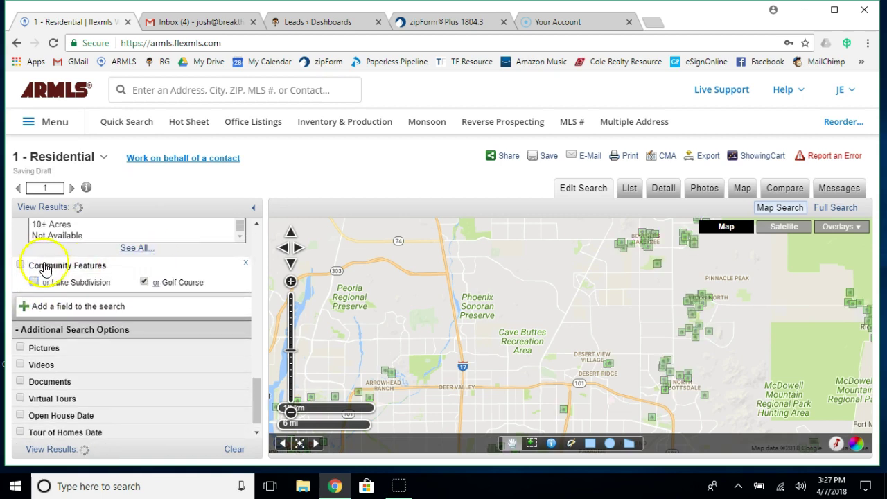
pyautogui.click(88, 306)
# Add the Community Features header to list all its options, with only Golf Course checked.
pyautogui.write('mmunity')
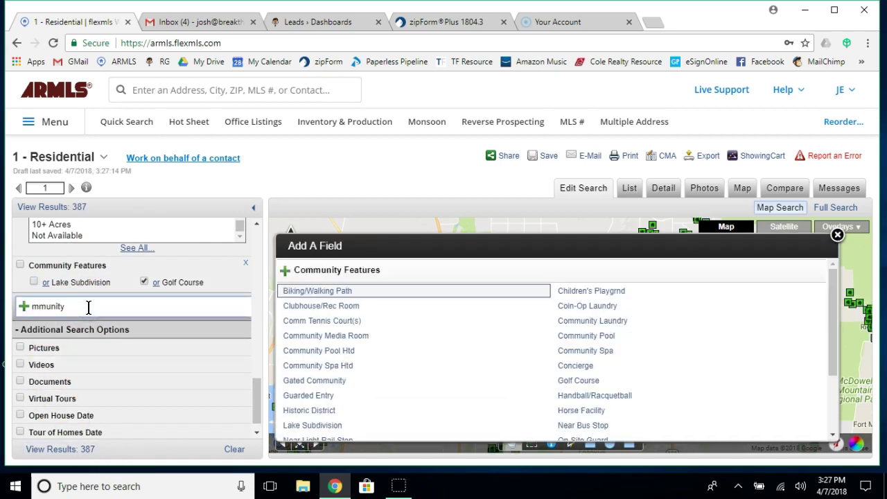
pyautogui.click(359, 270)
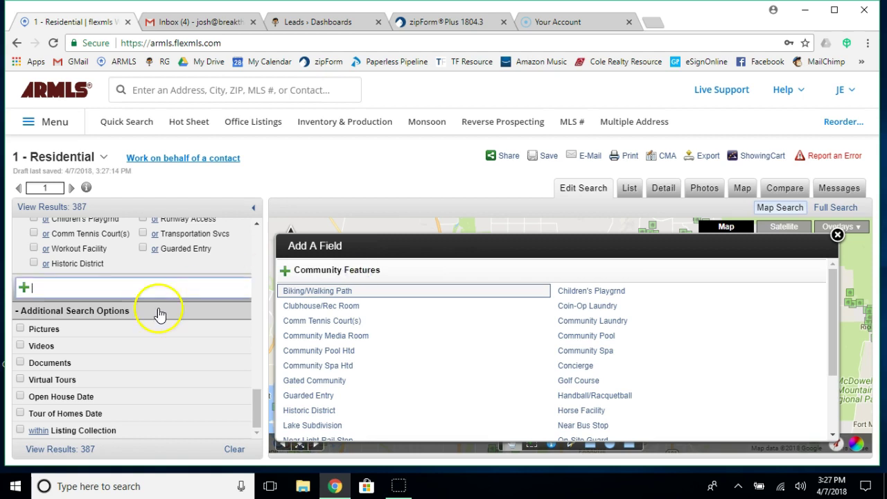
pyautogui.scroll(3, 158, 316)
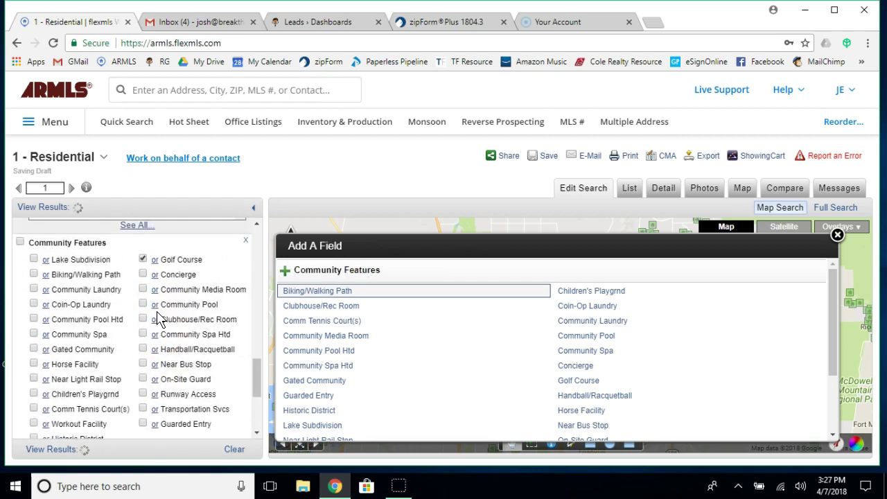